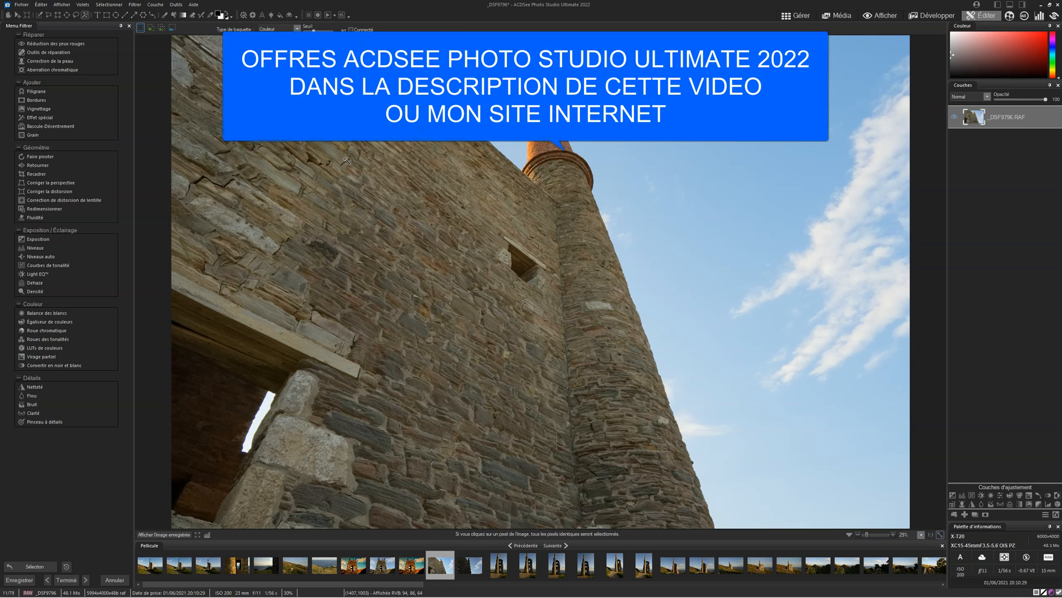
pyautogui.click(41, 15)
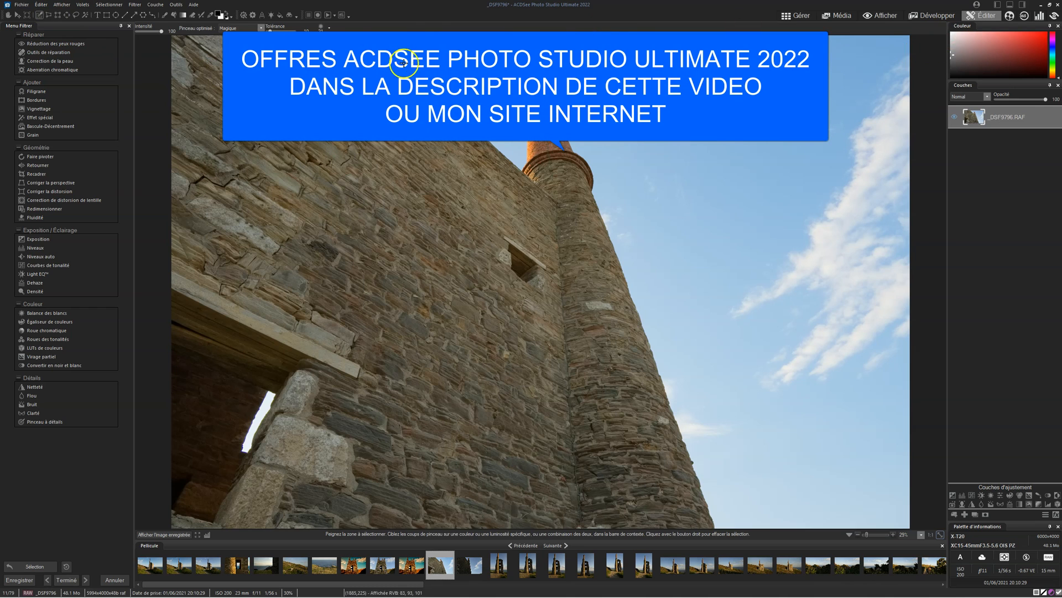
pyautogui.click(49, 16)
pyautogui.click(57, 16)
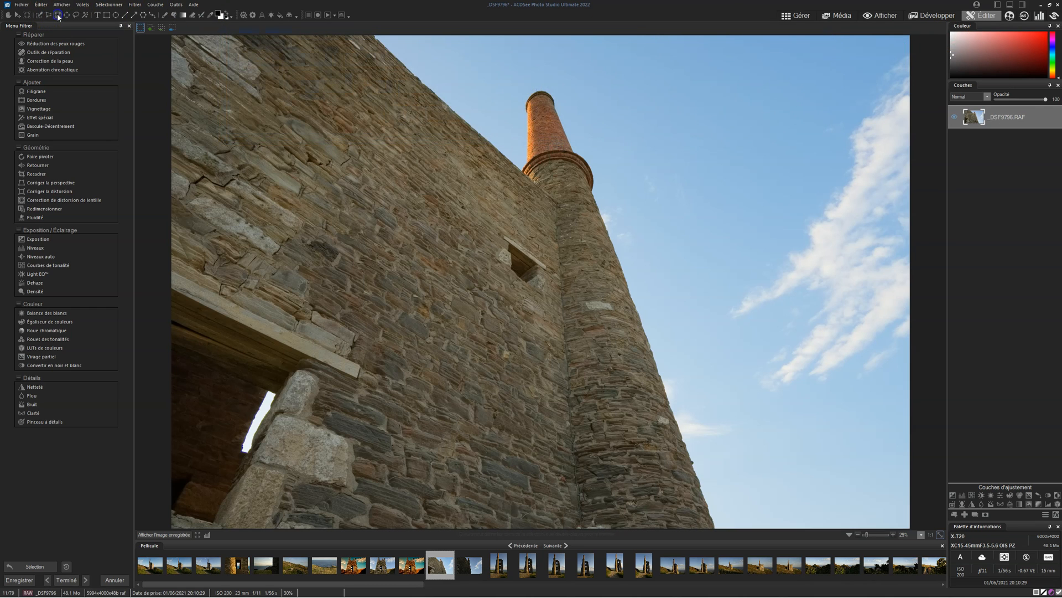
pyautogui.click(87, 16)
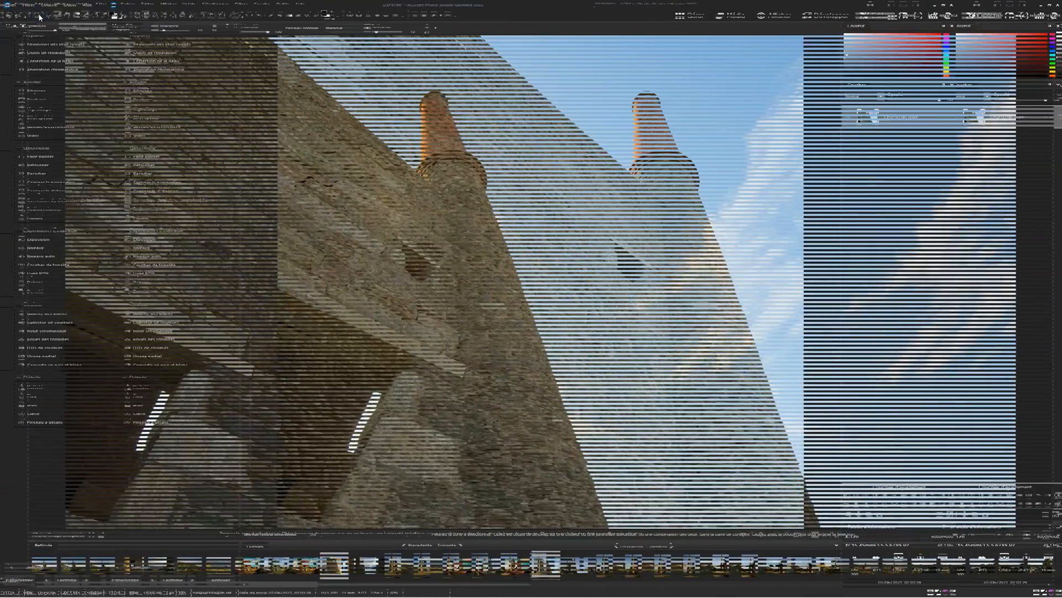
# Activate the selection brush and set its stamp width to 71 and its feathering to 25.
pyautogui.click(39, 15)
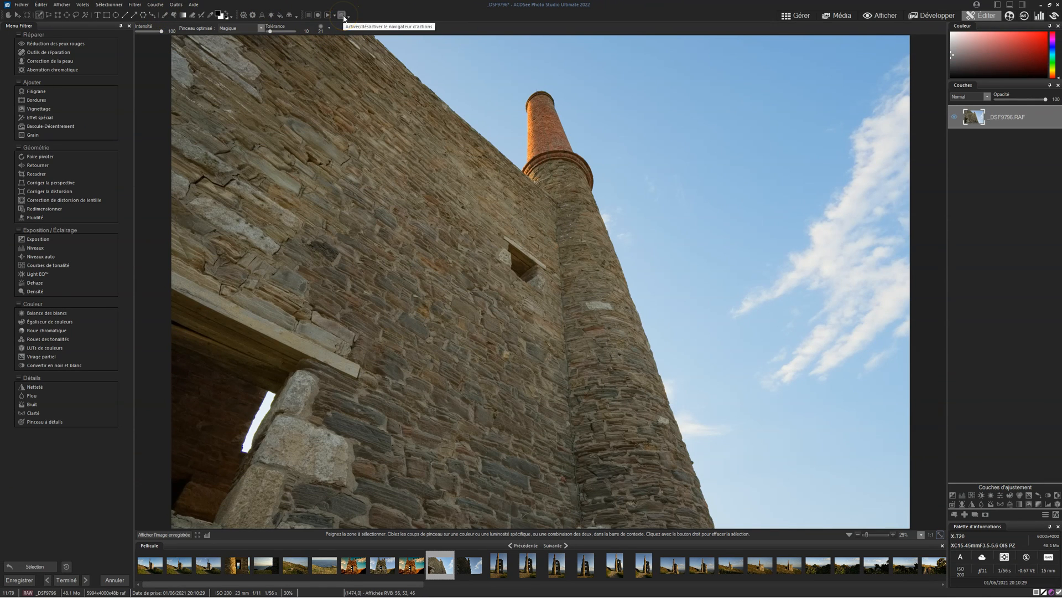
pyautogui.click(330, 28)
pyautogui.moveTo(336, 36)
pyautogui.mouseDown()
pyautogui.moveTo(382, 36)
pyautogui.moveTo(352, 47)
pyautogui.moveTo(391, 47)
pyautogui.moveTo(353, 52)
pyautogui.mouseUp()
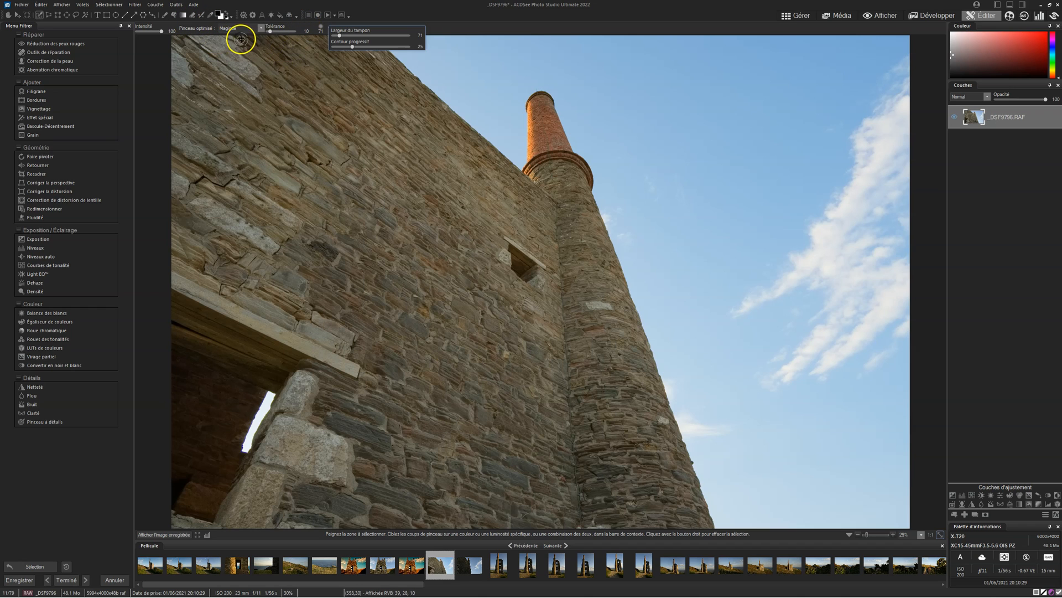
# Review the smart brush modes and set the selection brush to Luminosité.
pyautogui.click(260, 28)
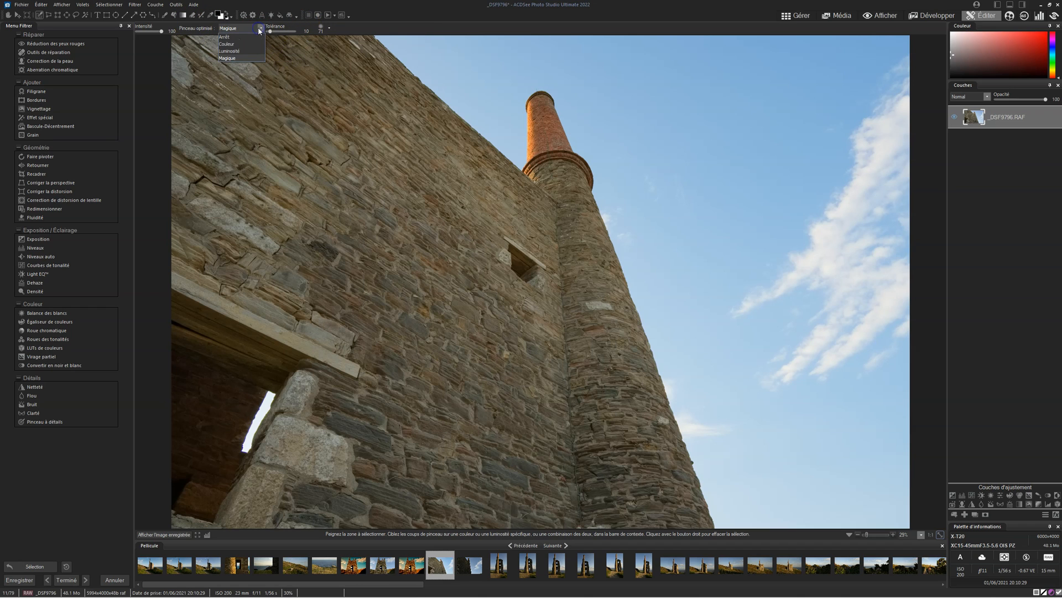
pyautogui.click(231, 58)
pyautogui.click(288, 27)
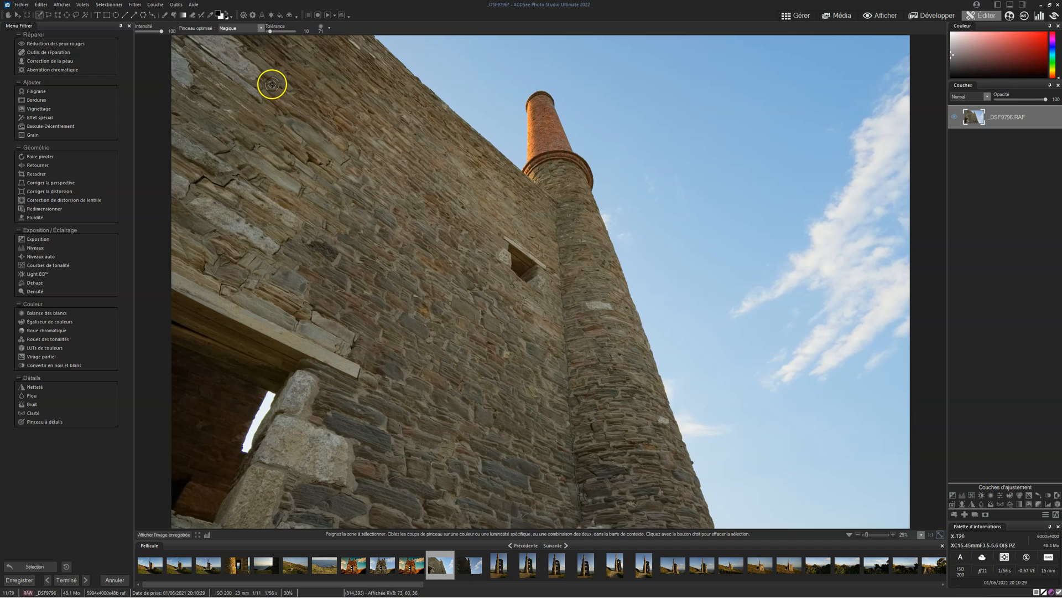
pyautogui.click(260, 27)
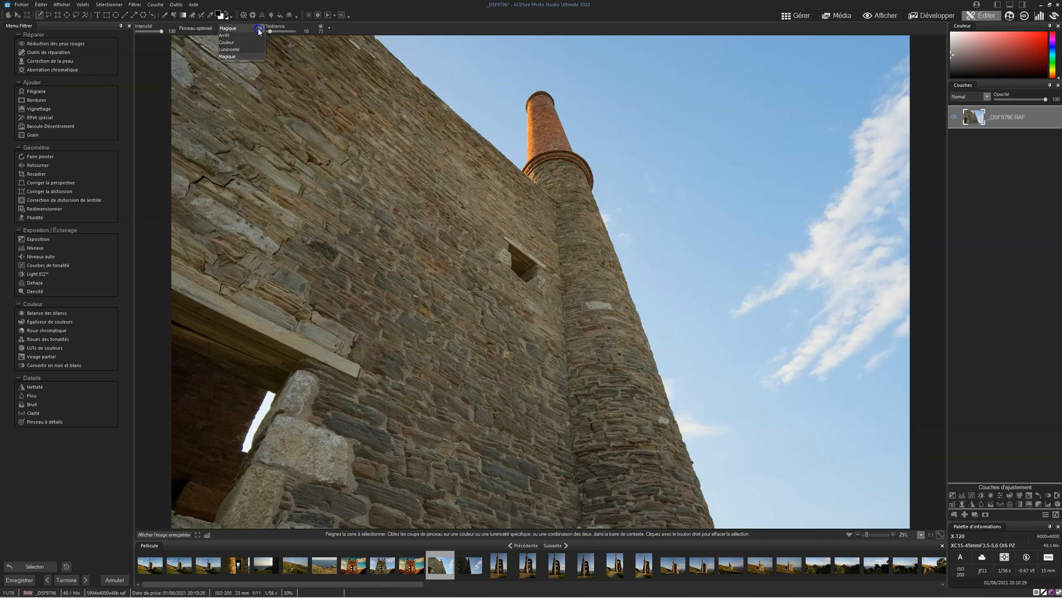
pyautogui.click(243, 51)
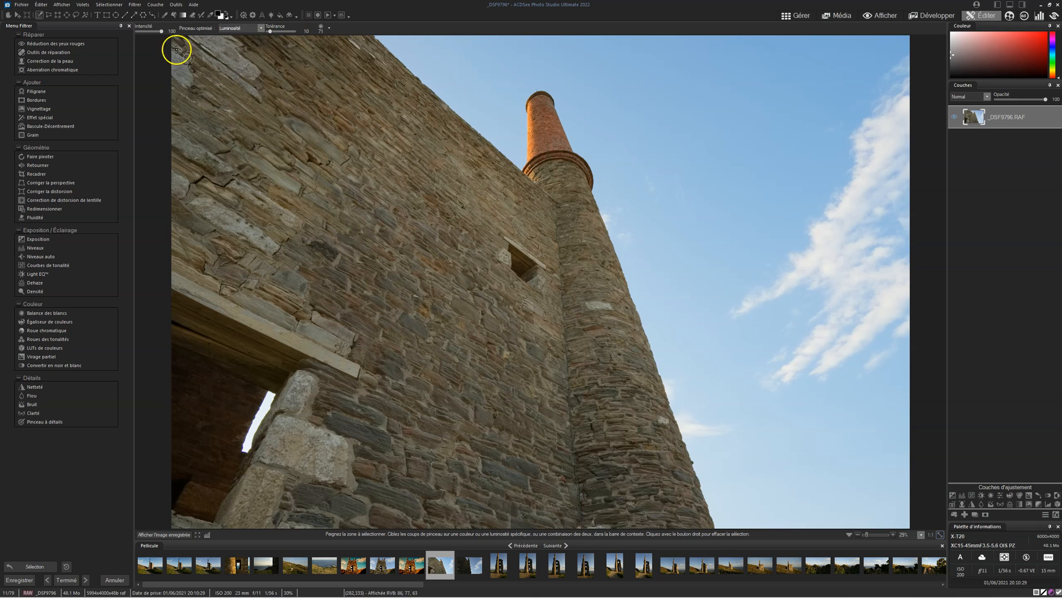
# Set the selection overlay to Sélection en surbrillance with a blue highlight colour.
pyautogui.click(108, 7)
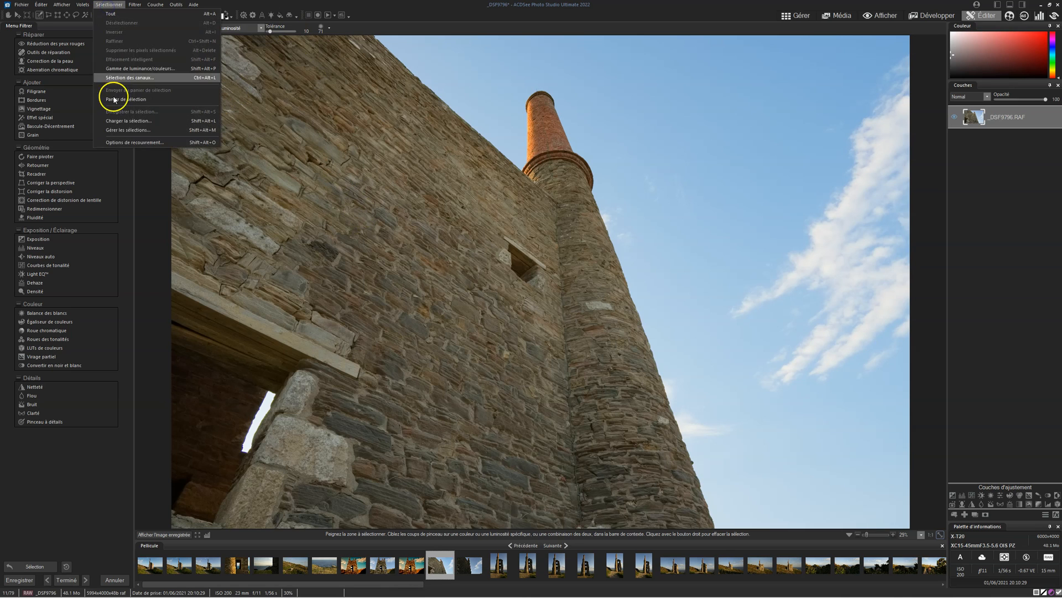
pyautogui.click(135, 142)
pyautogui.click(452, 265)
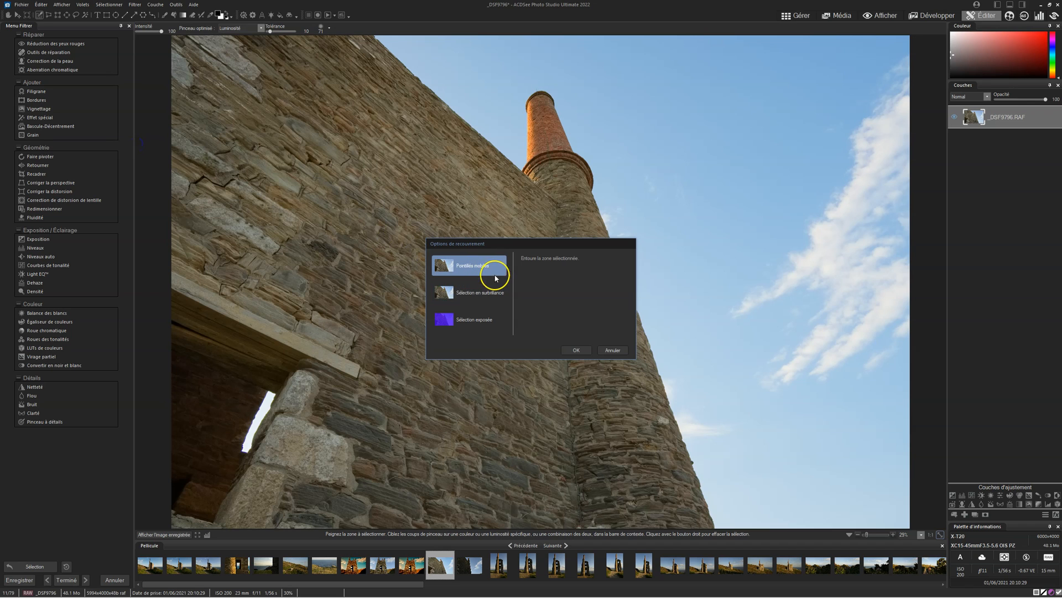
pyautogui.click(452, 293)
pyautogui.click(623, 297)
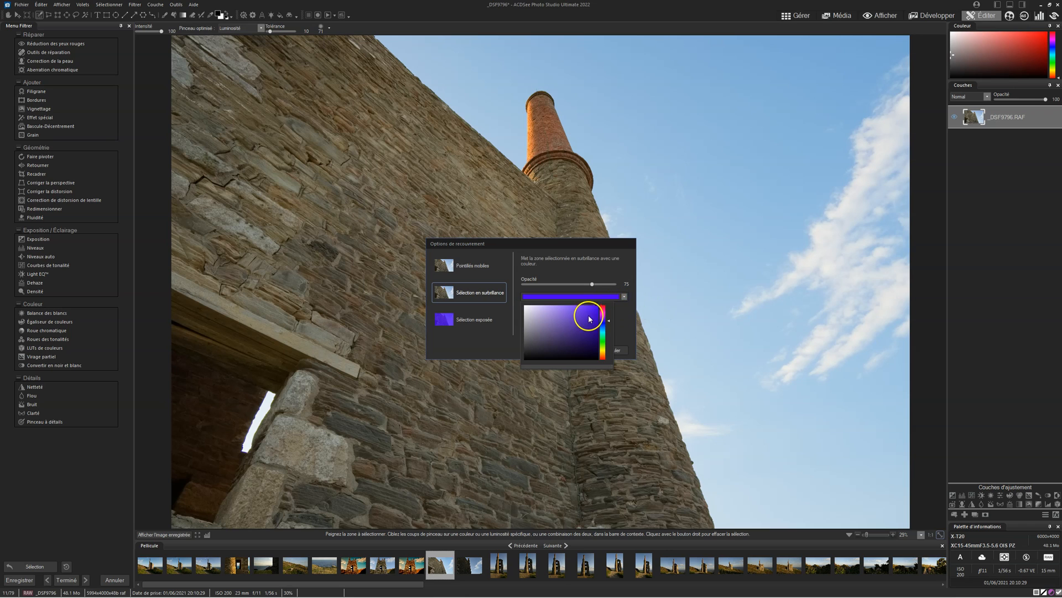
pyautogui.moveTo(601, 298)
pyautogui.mouseDown()
pyautogui.moveTo(566, 326)
pyautogui.moveTo(588, 311)
pyautogui.moveTo(610, 326)
pyautogui.mouseUp()
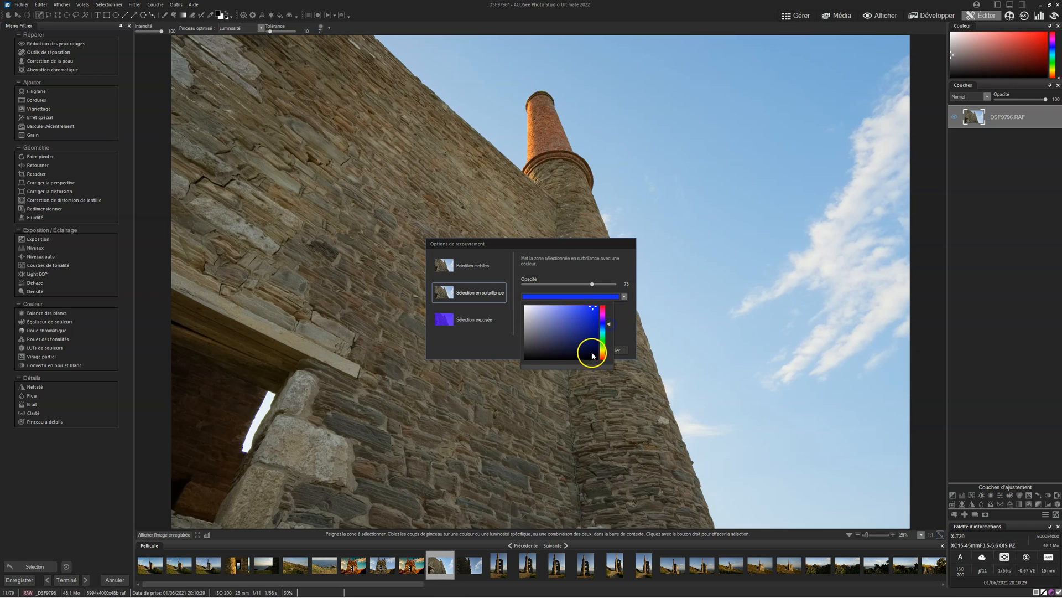
pyautogui.click(631, 330)
pyautogui.click(602, 349)
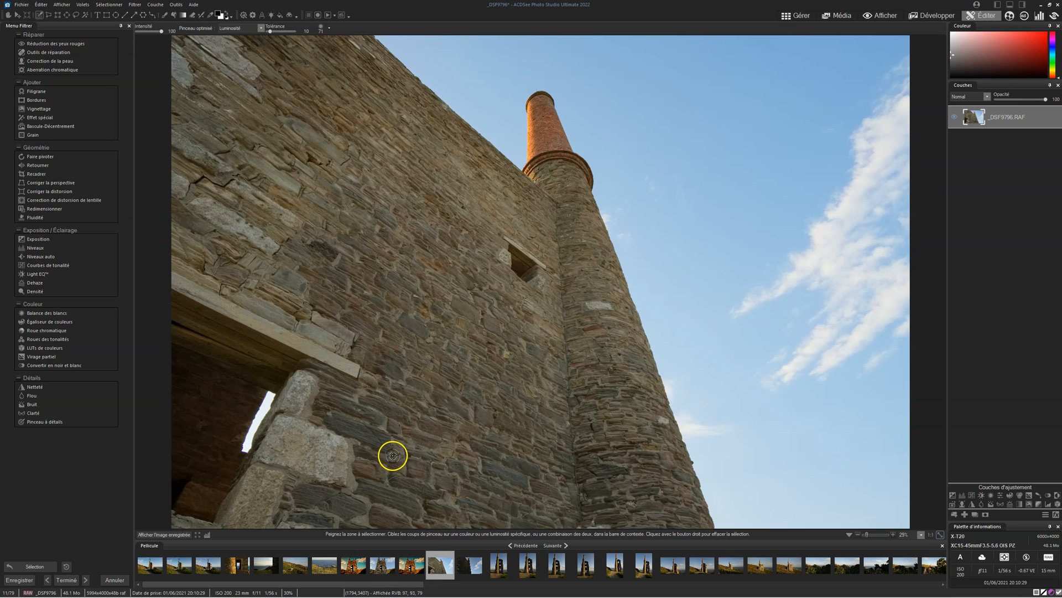
# Paint a selection over the long dark stone beside the pale block and the small stone at its upper right end.
pyautogui.click(349, 424)
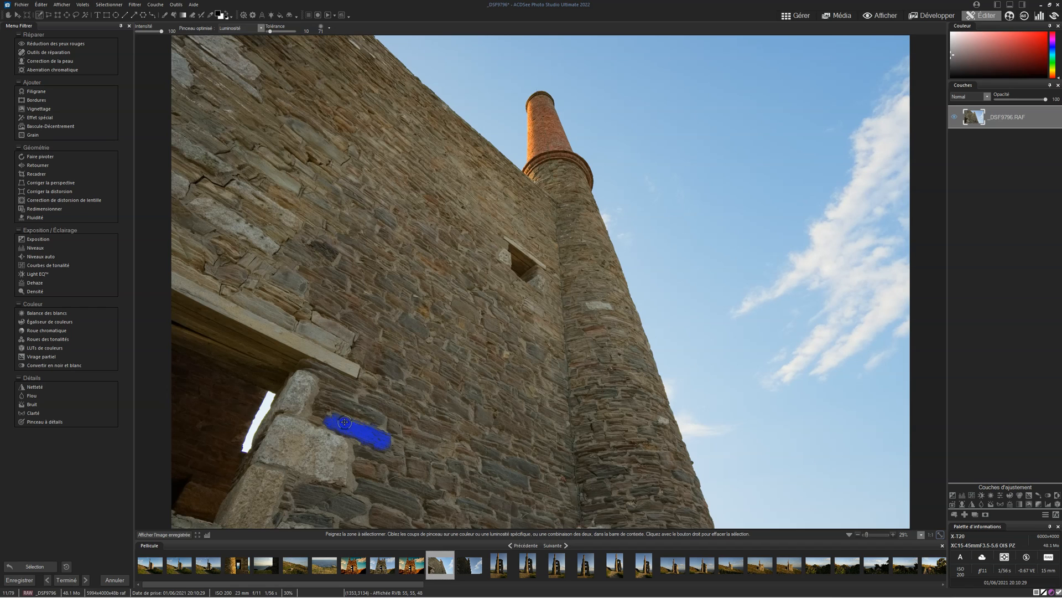
pyautogui.moveTo(384, 434); pyautogui.dragTo(384, 436)
pyautogui.click(930, 535)
pyautogui.click(9, 15)
pyautogui.moveTo(247, 374)
pyautogui.mouseDown()
pyautogui.moveTo(367, 138)
pyautogui.moveTo(405, 99)
pyautogui.mouseUp()
pyautogui.moveTo(294, 365)
pyautogui.mouseDown()
pyautogui.moveTo(521, 400)
pyautogui.moveTo(534, 416)
pyautogui.mouseUp()
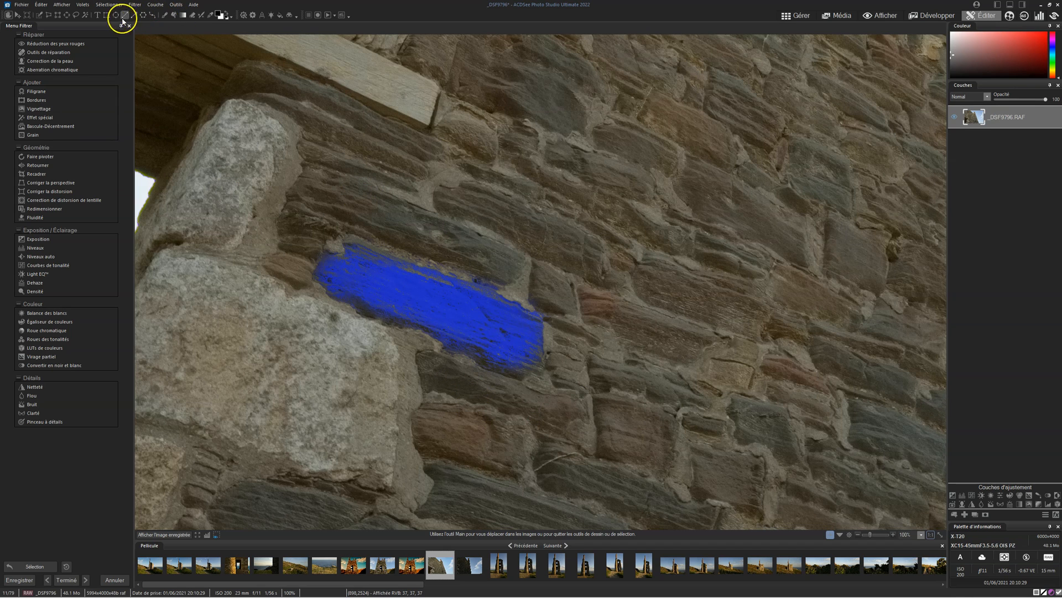
pyautogui.click(37, 16)
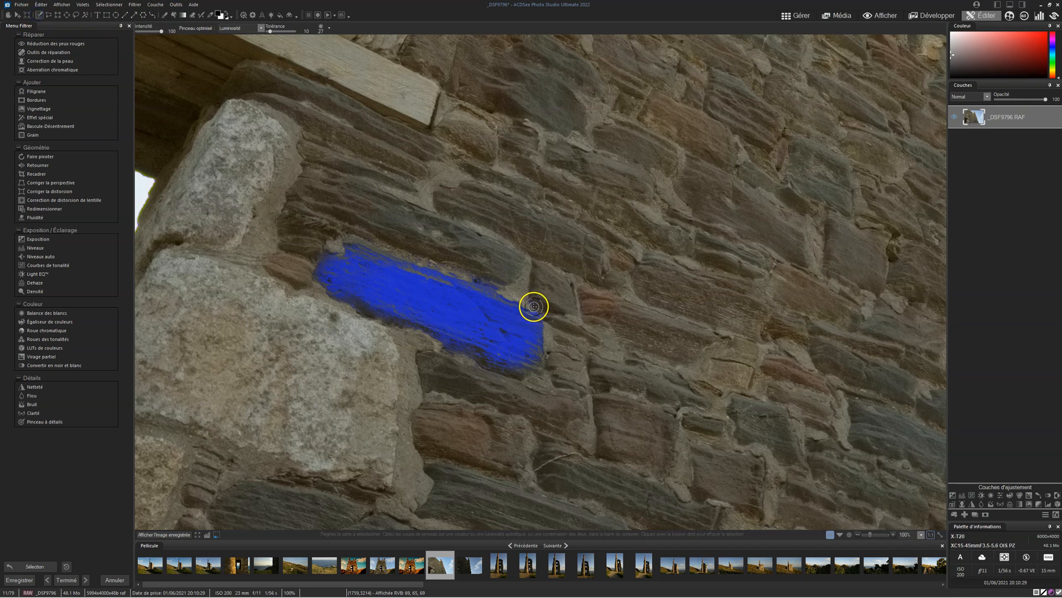
pyautogui.moveTo(565, 298)
pyautogui.mouseDown()
pyautogui.moveTo(546, 273)
pyautogui.moveTo(540, 288)
pyautogui.mouseUp()
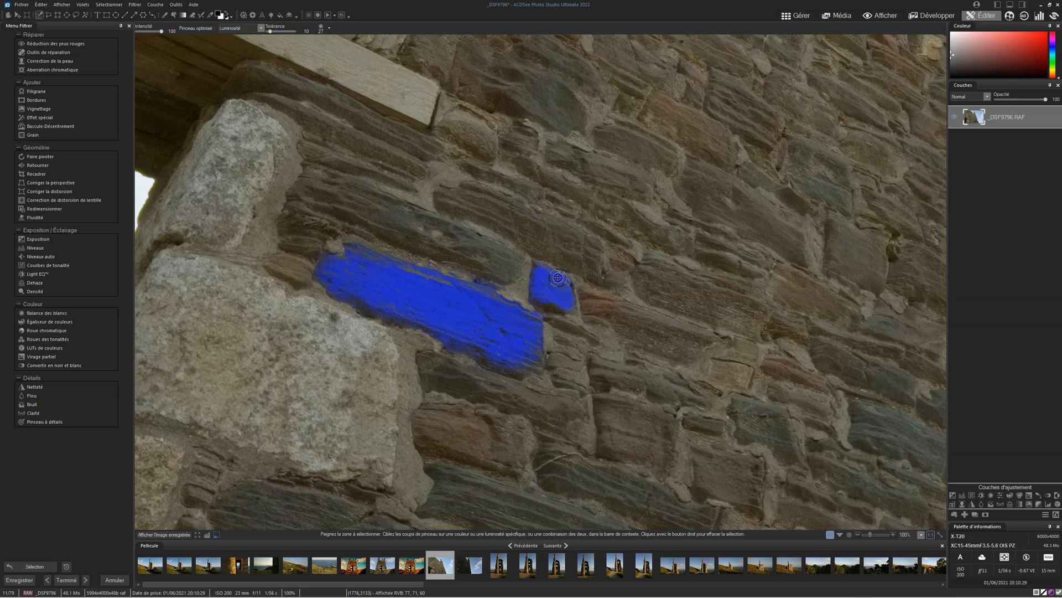
pyautogui.moveTo(541, 266); pyautogui.dragTo(536, 265)
# Add a Curves adjustment layer masked by the painted selection and check its mask overlay on the wall.
pyautogui.click(973, 496)
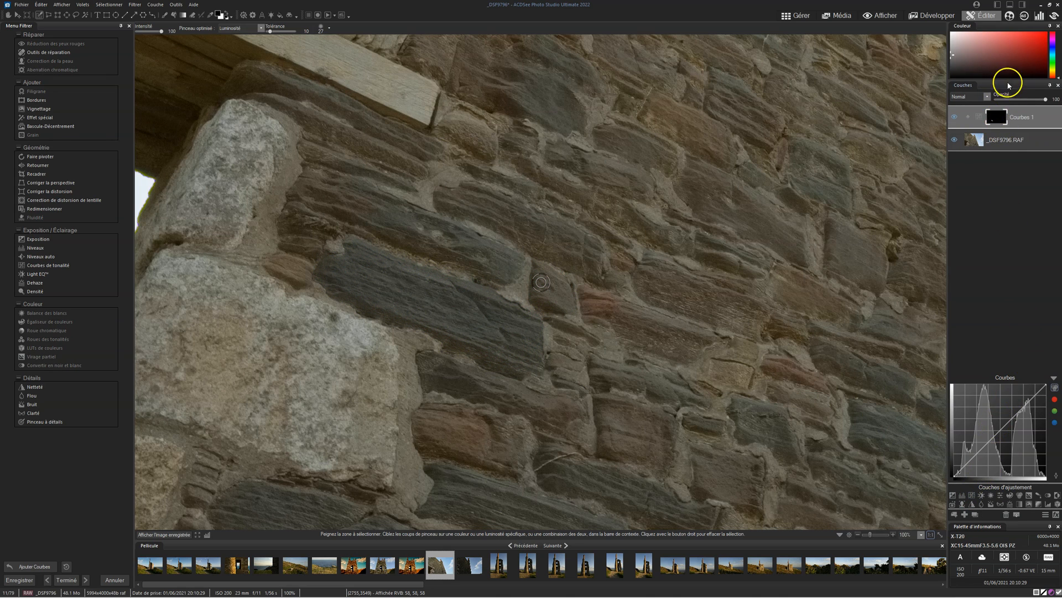
pyautogui.click(996, 117)
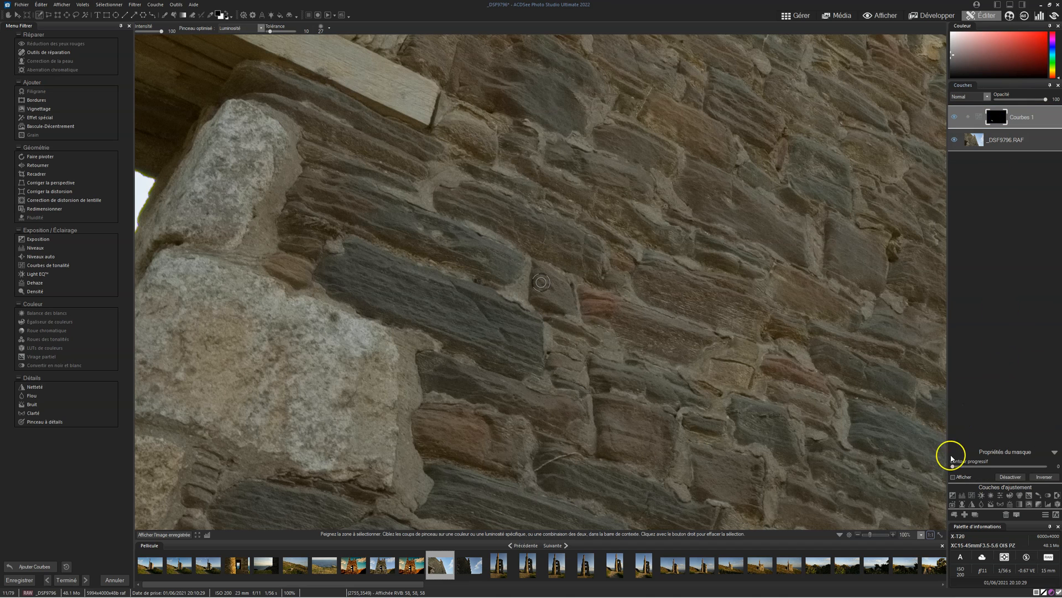
pyautogui.click(953, 477)
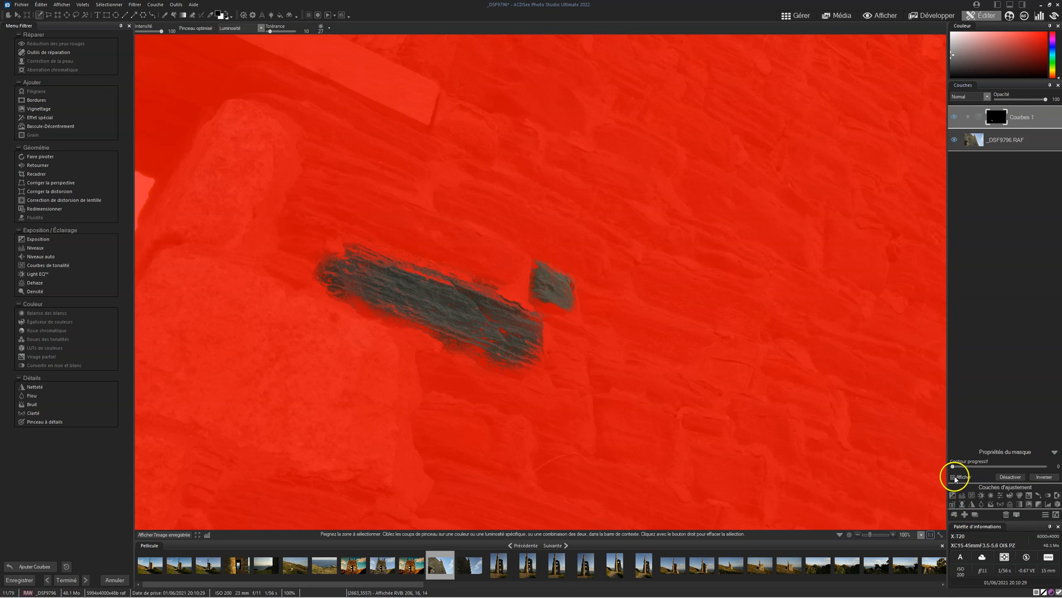
pyautogui.click(953, 477)
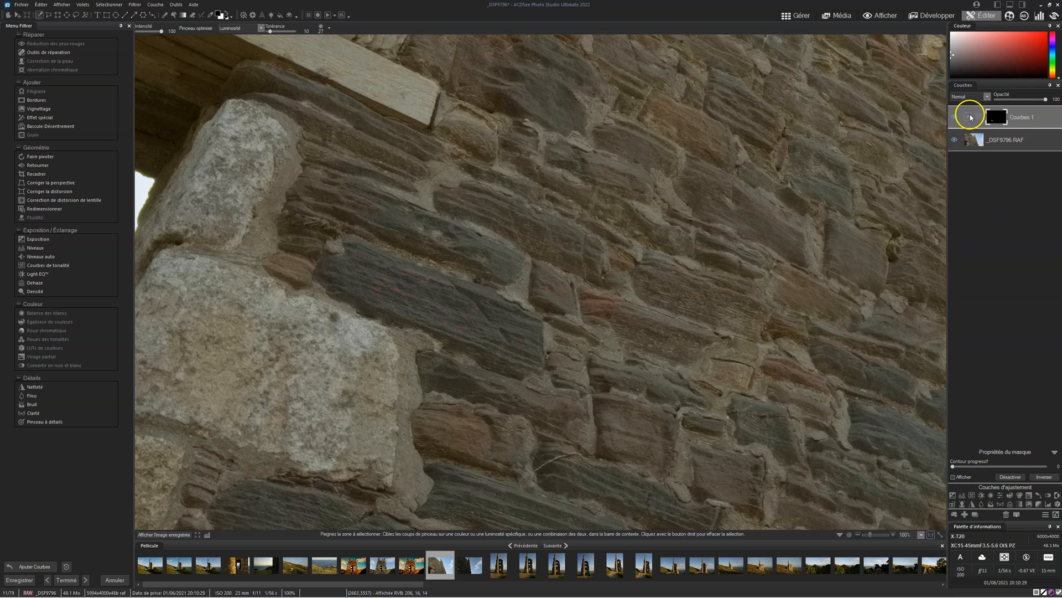
# Strongly brighten the masked stones by raising the Curves layer's tone curve in the shadows and midtones.
pyautogui.click(975, 115)
pyautogui.moveTo(999, 434); pyautogui.dragTo(993, 423)
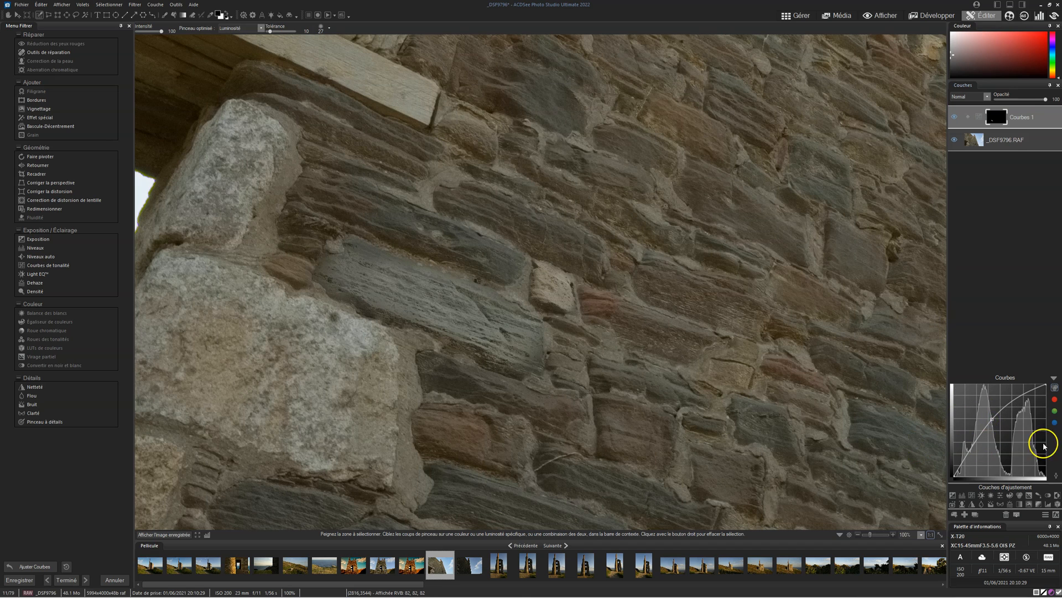
pyautogui.moveTo(994, 419); pyautogui.dragTo(983, 425)
pyautogui.click(984, 425)
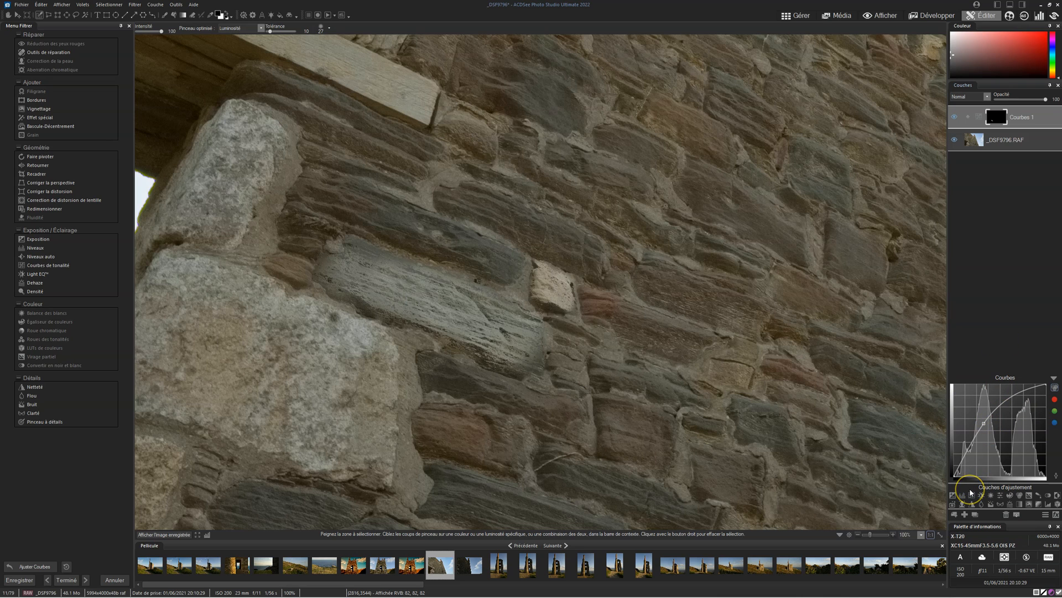
# Feather the Curves layer's mask to about 64 and ease the tone curve to a gentler brightening.
pyautogui.click(999, 117)
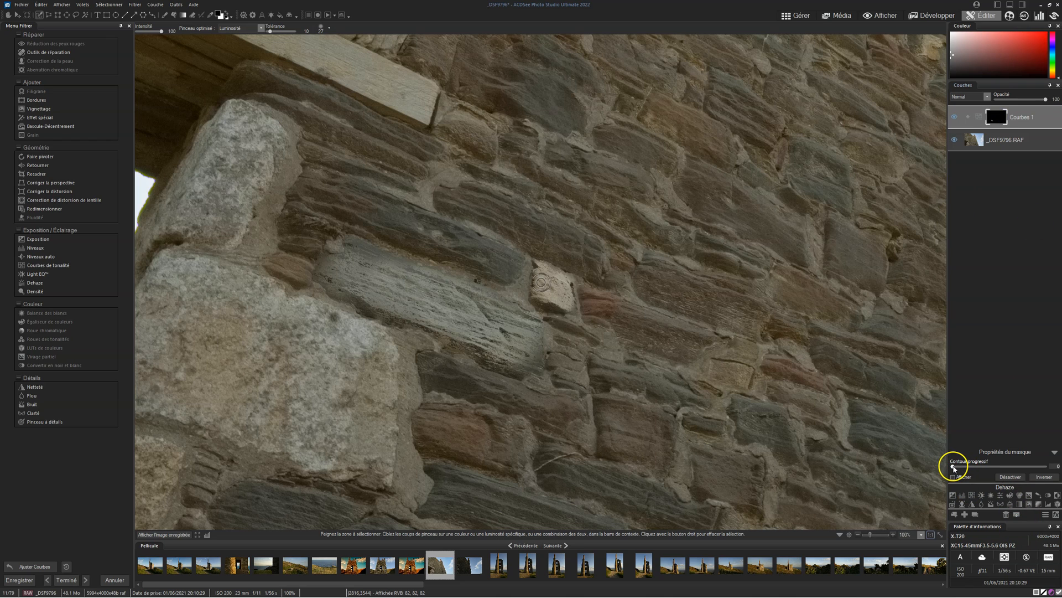
pyautogui.moveTo(954, 468); pyautogui.dragTo(990, 472)
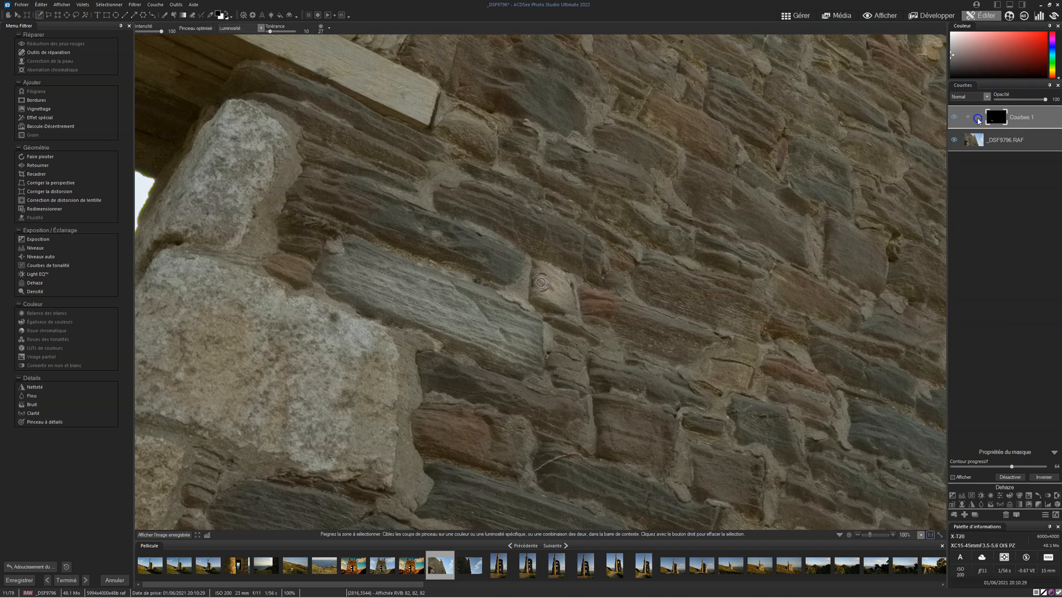
pyautogui.click(978, 118)
pyautogui.moveTo(983, 424)
pyautogui.mouseDown()
pyautogui.moveTo(993, 431)
pyautogui.moveTo(997, 421)
pyautogui.mouseUp()
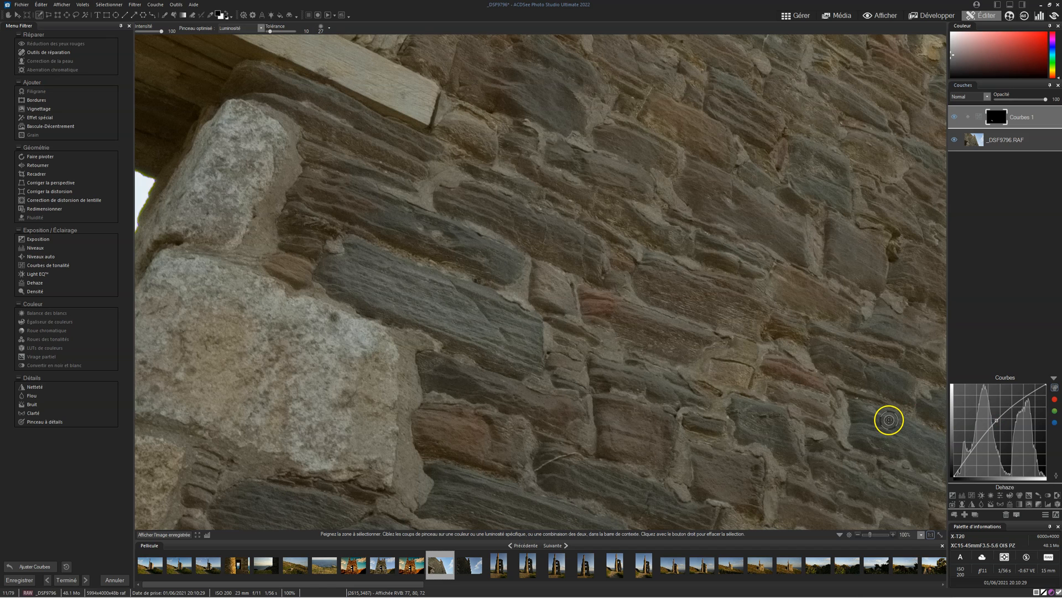
# Fine-tune the mask's feathering to about 68 and check the softened edges with the mask overlay.
pyautogui.click(999, 119)
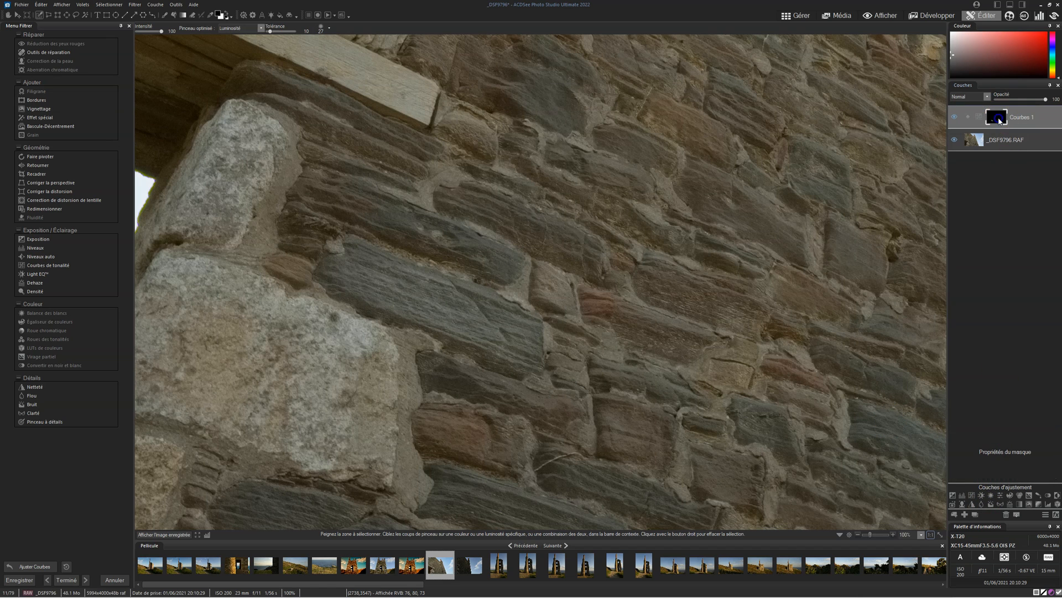
pyautogui.click(954, 477)
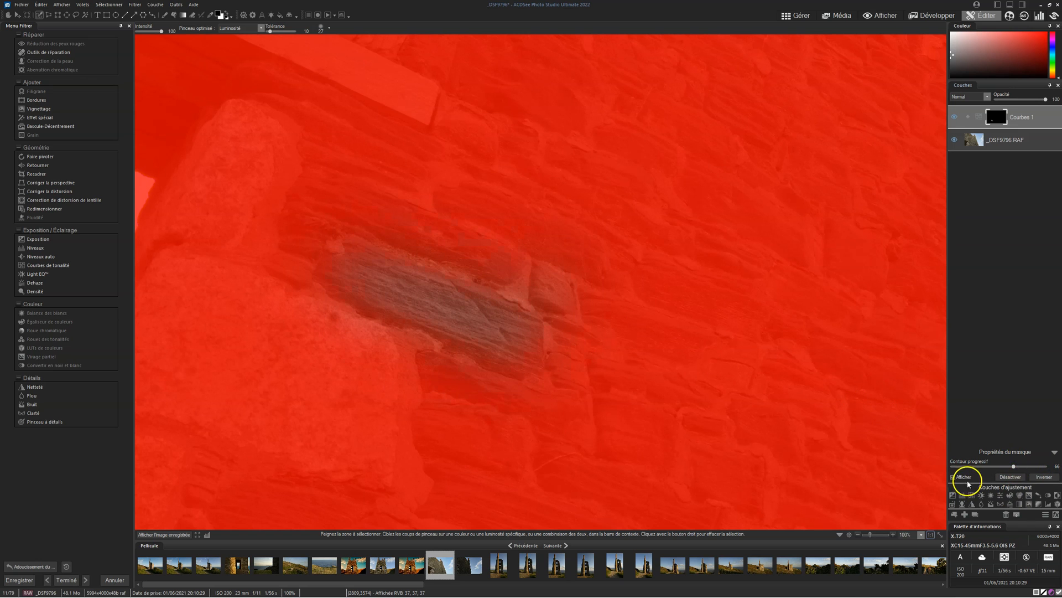
pyautogui.click(953, 477)
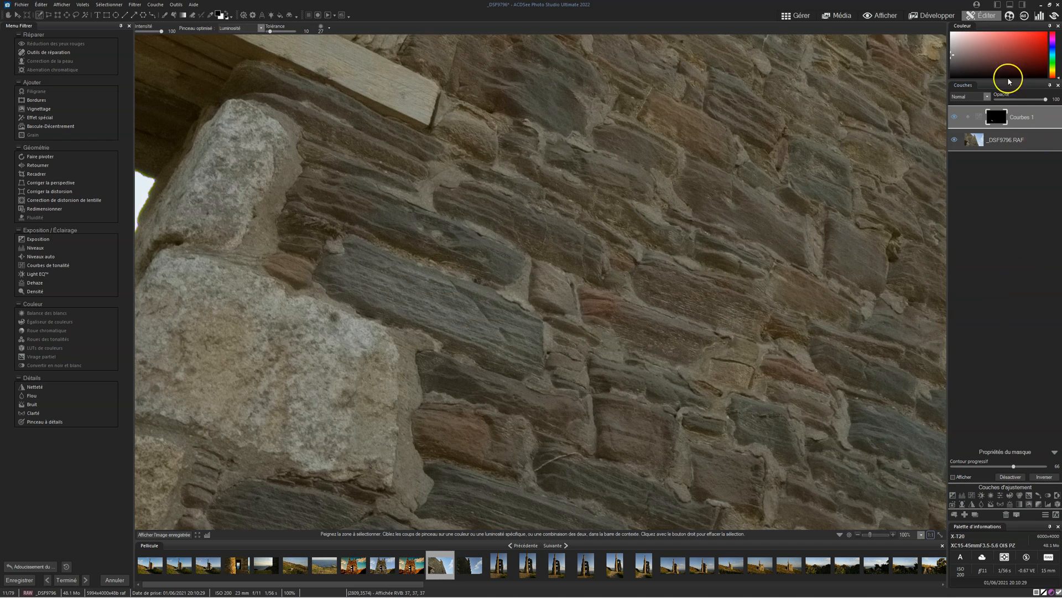
# Load the Curves layer's mask as a selection with Ajouter un masque à la sélection.
pyautogui.rightClick(1002, 120)
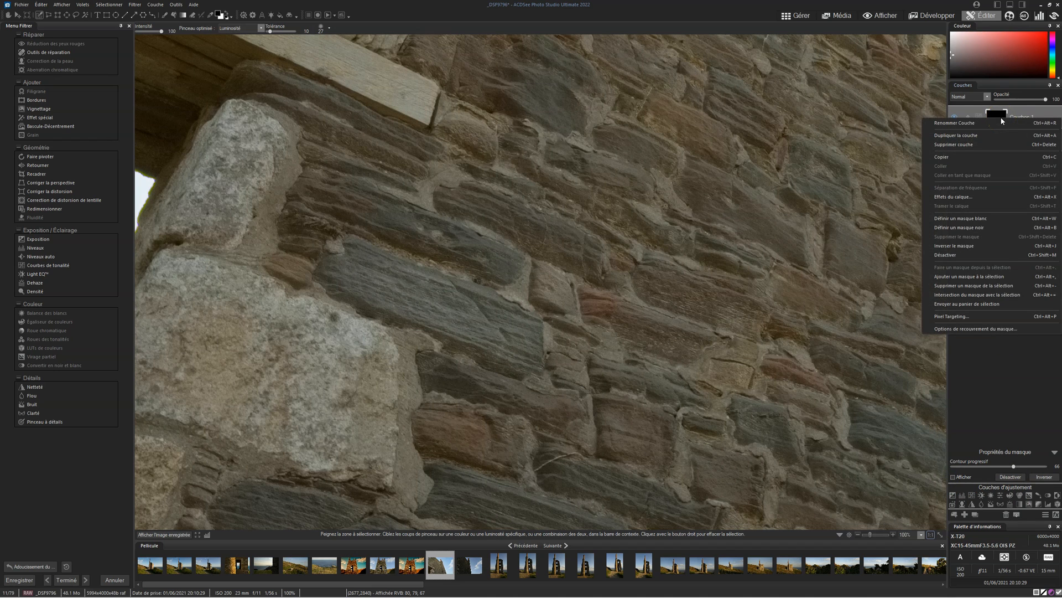
pyautogui.click(999, 277)
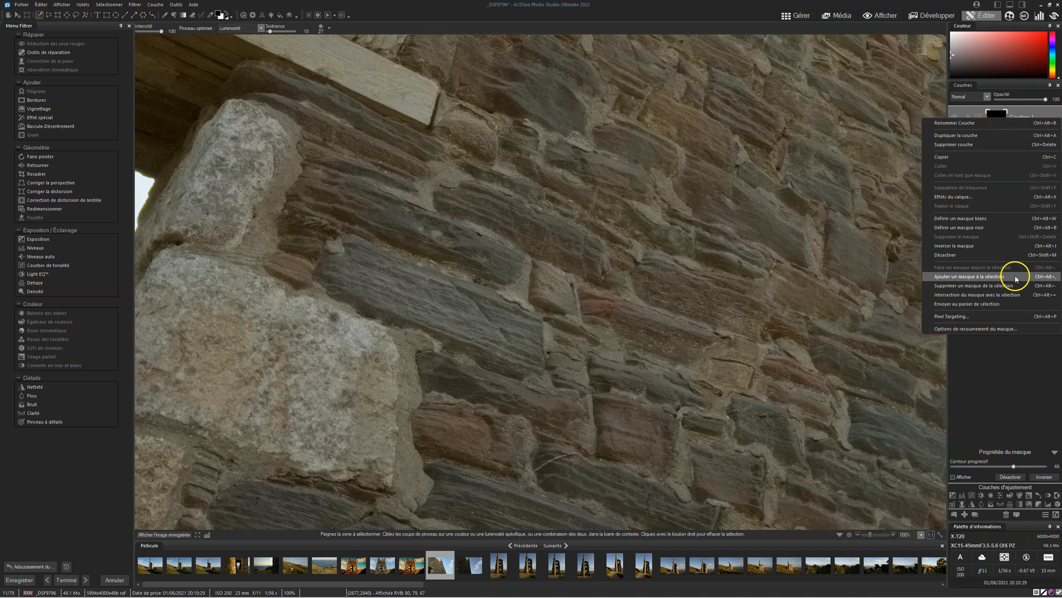
pyautogui.click(1015, 278)
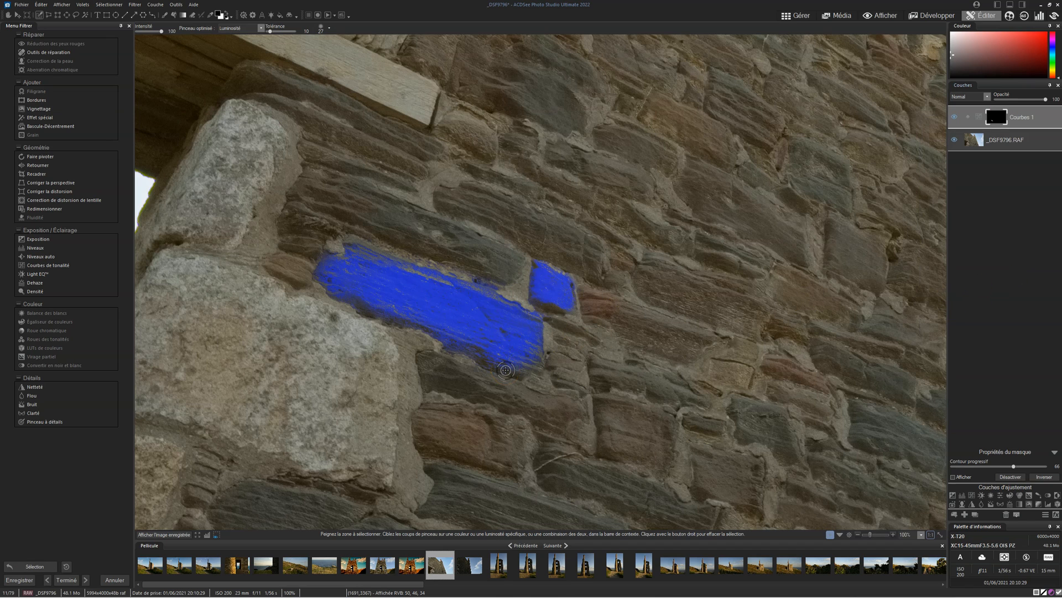
# Try shifting the selection's edge outward in the Raffiner settings and discard the refinement.
pyautogui.click(110, 4)
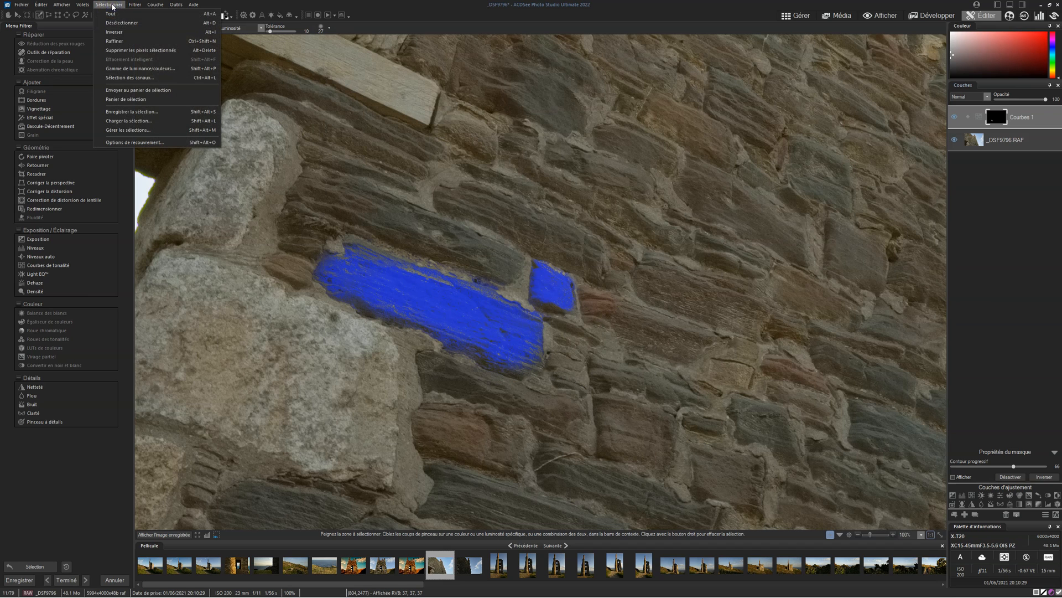
pyautogui.click(120, 41)
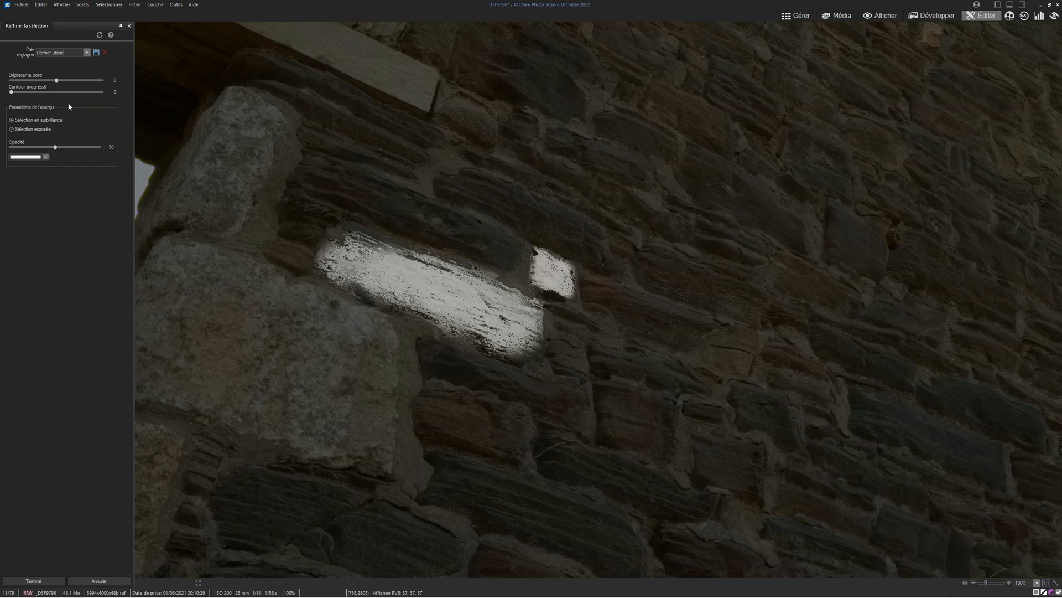
pyautogui.moveTo(58, 80); pyautogui.dragTo(73, 81)
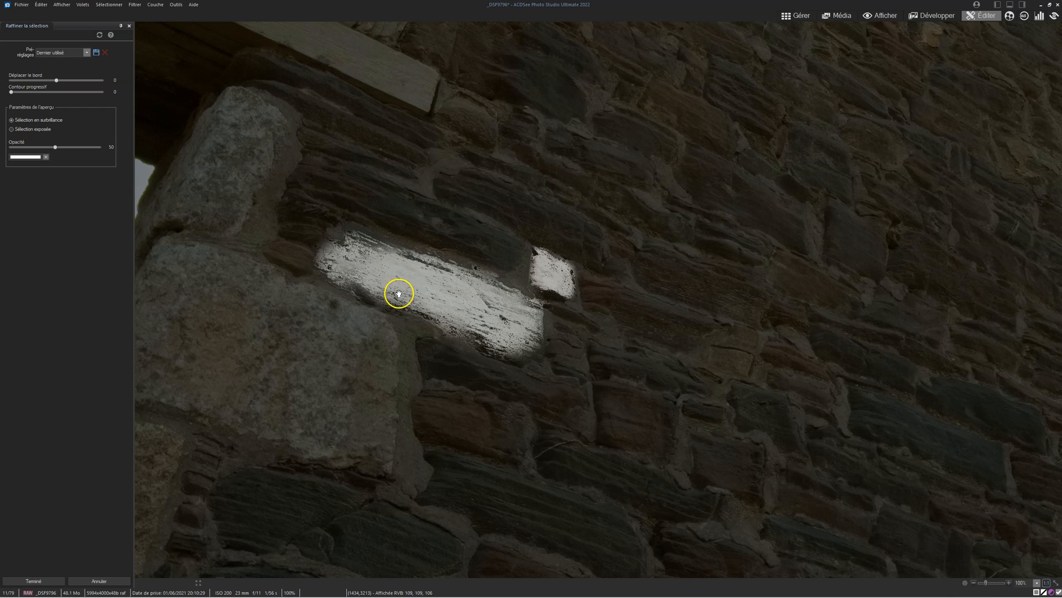
pyautogui.click(116, 581)
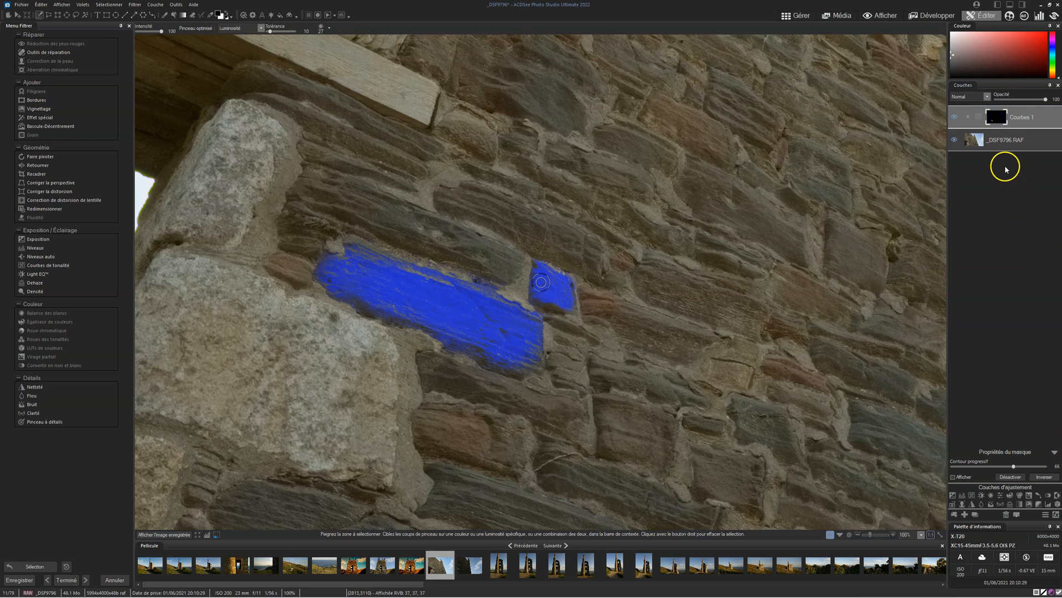
# Delete the Courbes 1 layer and clear the current stone selection.
pyautogui.press('Delete')
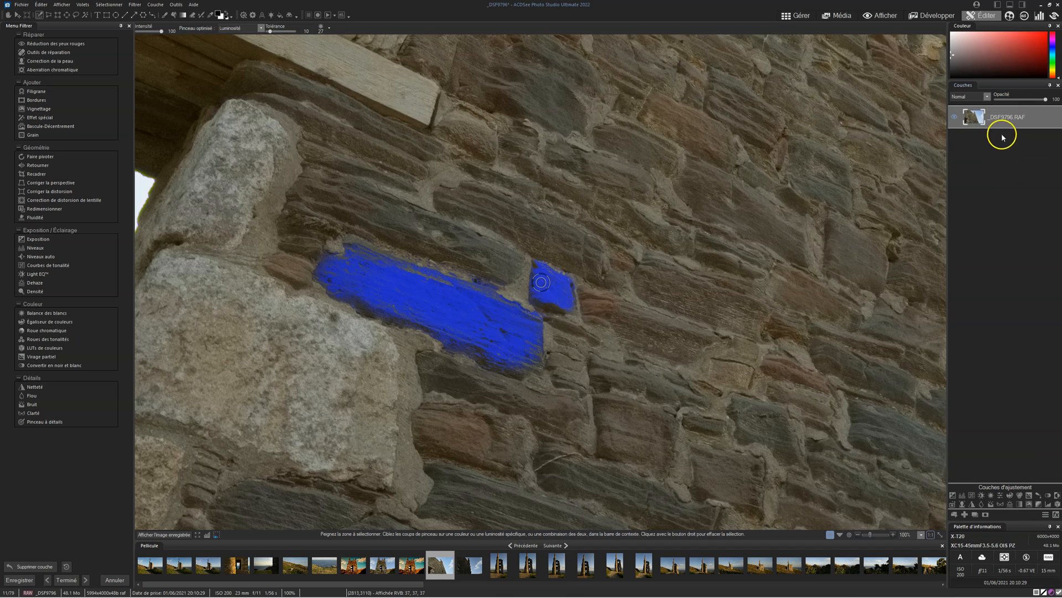
pyautogui.rightClick(415, 241)
pyautogui.click(48, 15)
pyautogui.click(669, 378)
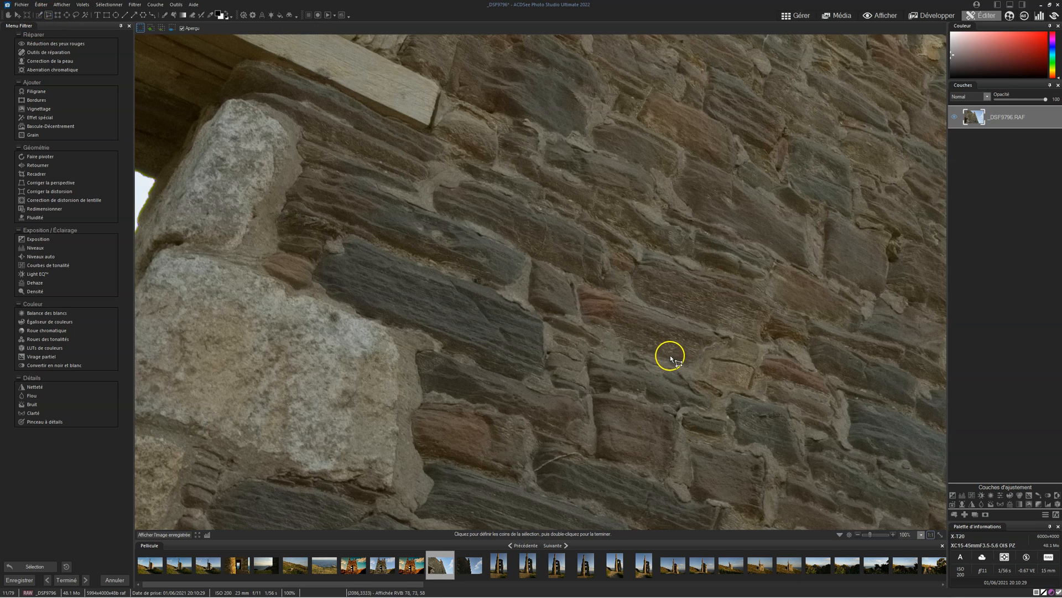
# Outline the small window opening in the wall with a polygonal lasso selection, viewing the photo at 100%.
pyautogui.click(940, 535)
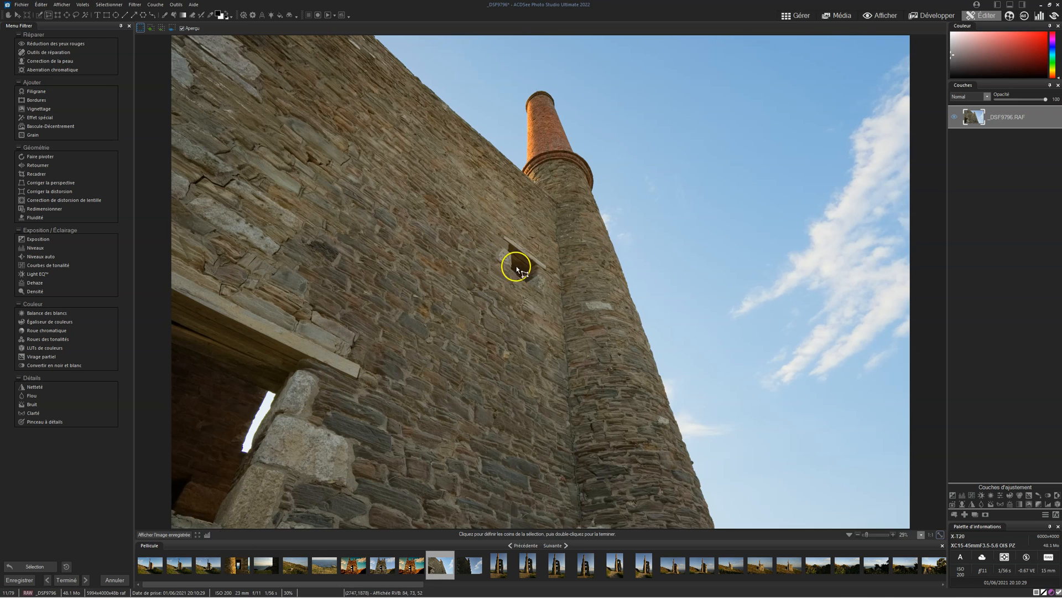
pyautogui.click(930, 534)
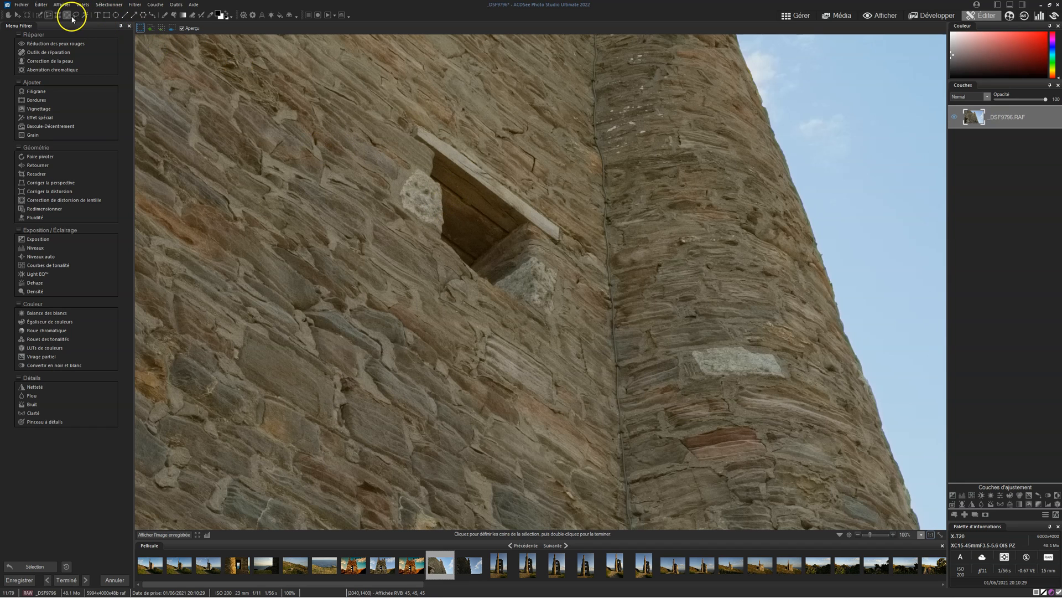
pyautogui.click(150, 30)
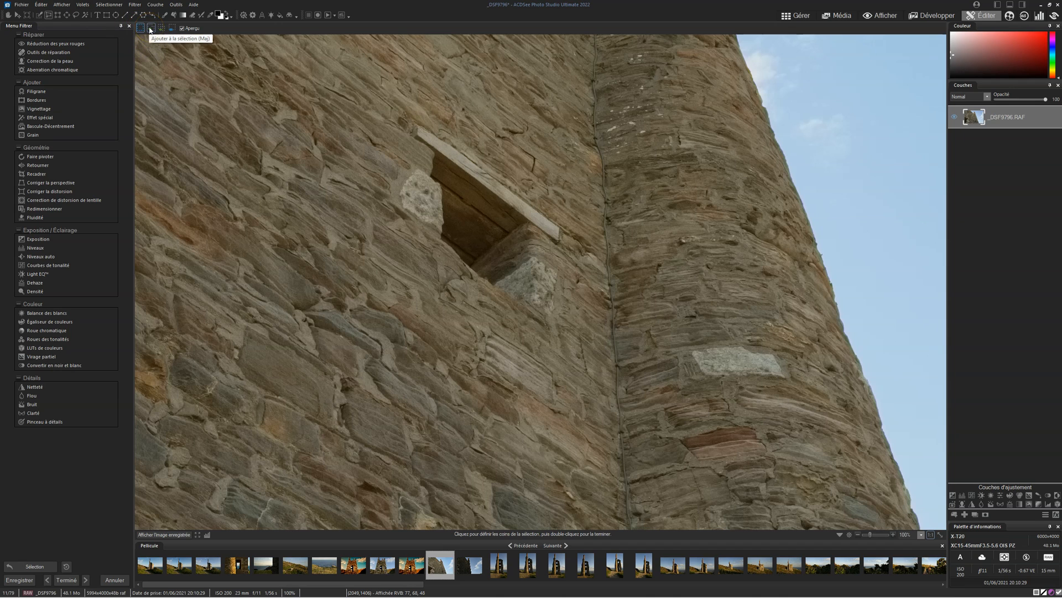
pyautogui.click(160, 29)
pyautogui.click(171, 32)
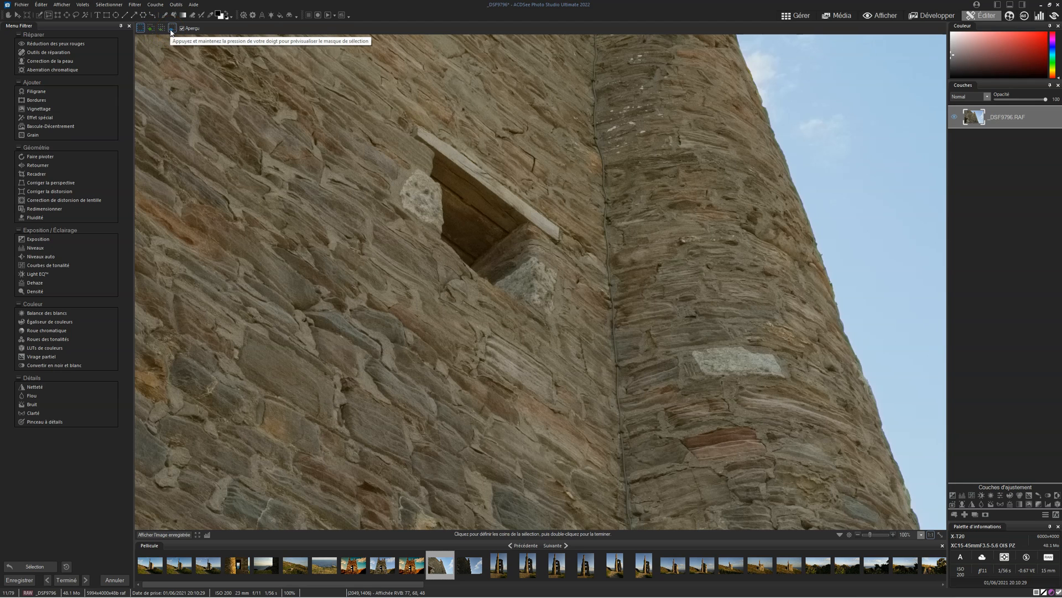
pyautogui.click(408, 132)
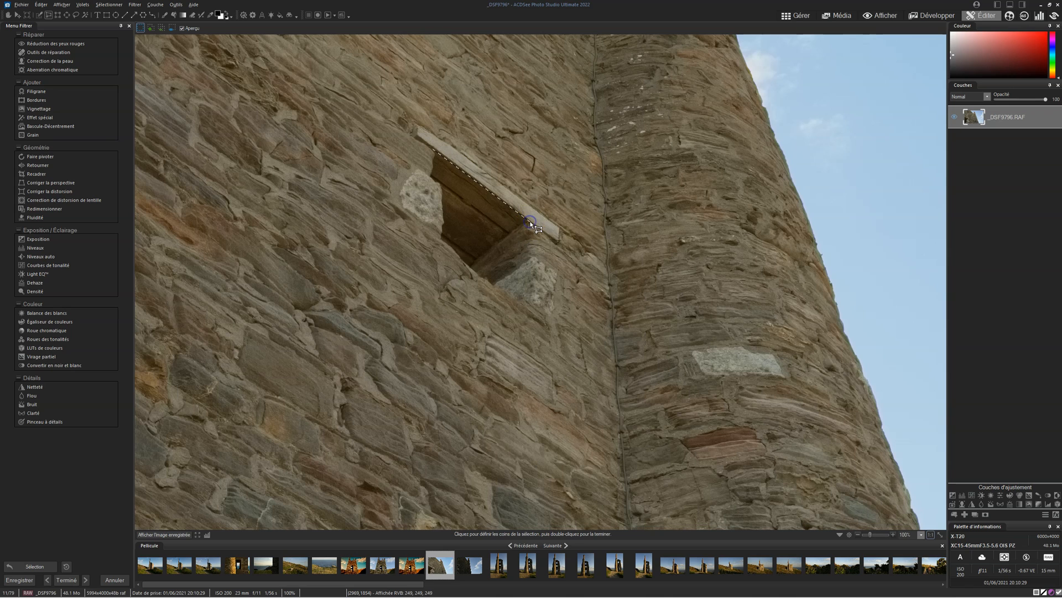
pyautogui.click(530, 222)
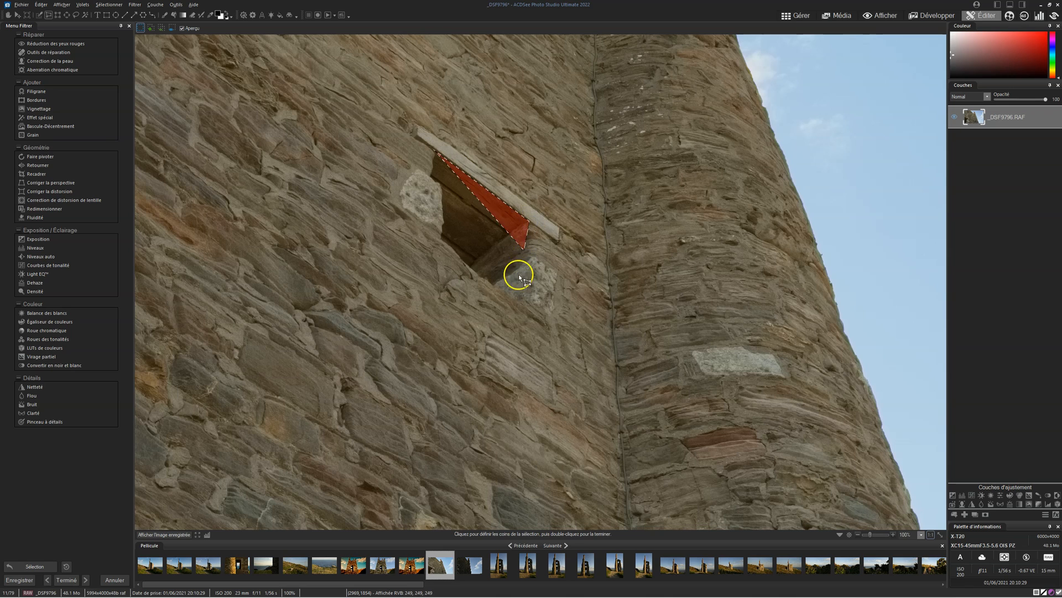
pyautogui.click(530, 304)
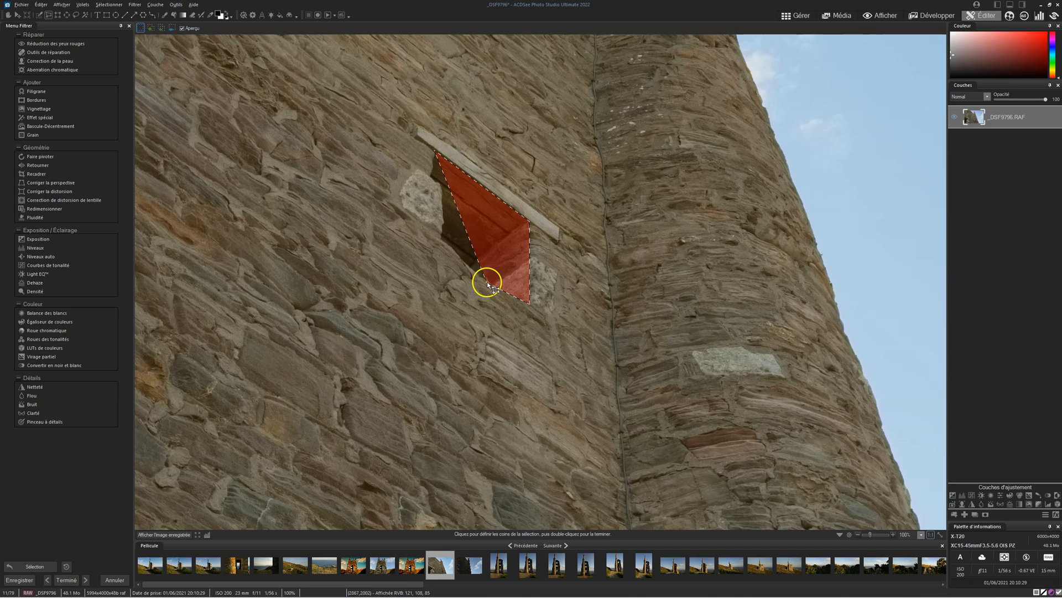
pyautogui.doubleClick(440, 237)
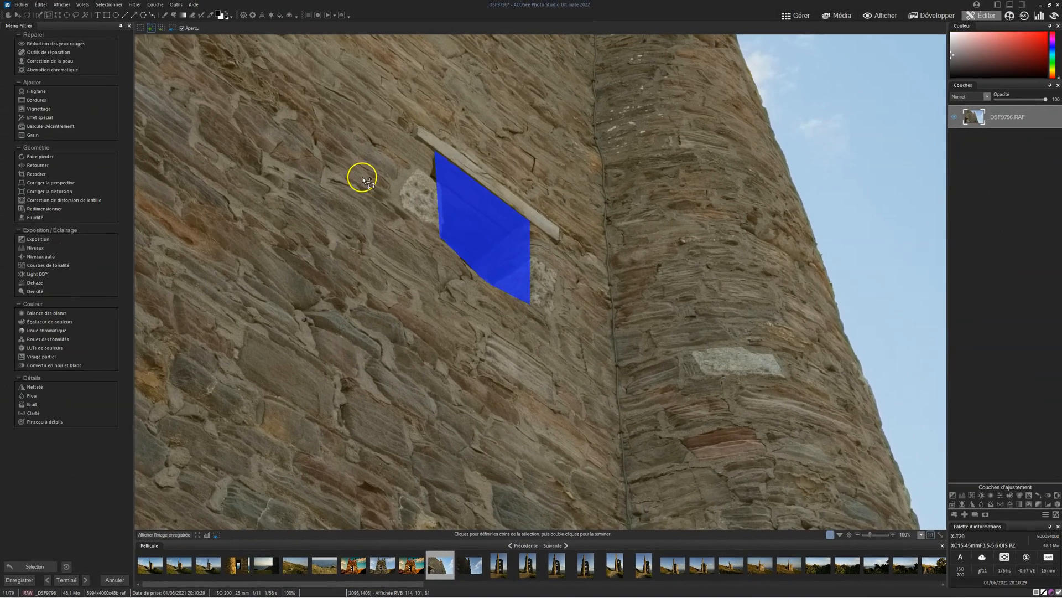
# Add a triangular polygon area beside and below the window opening to the selection, and clear the whole selection.
pyautogui.press('shift')
pyautogui.click(408, 201)
pyautogui.click(431, 301)
pyautogui.doubleClick(428, 338)
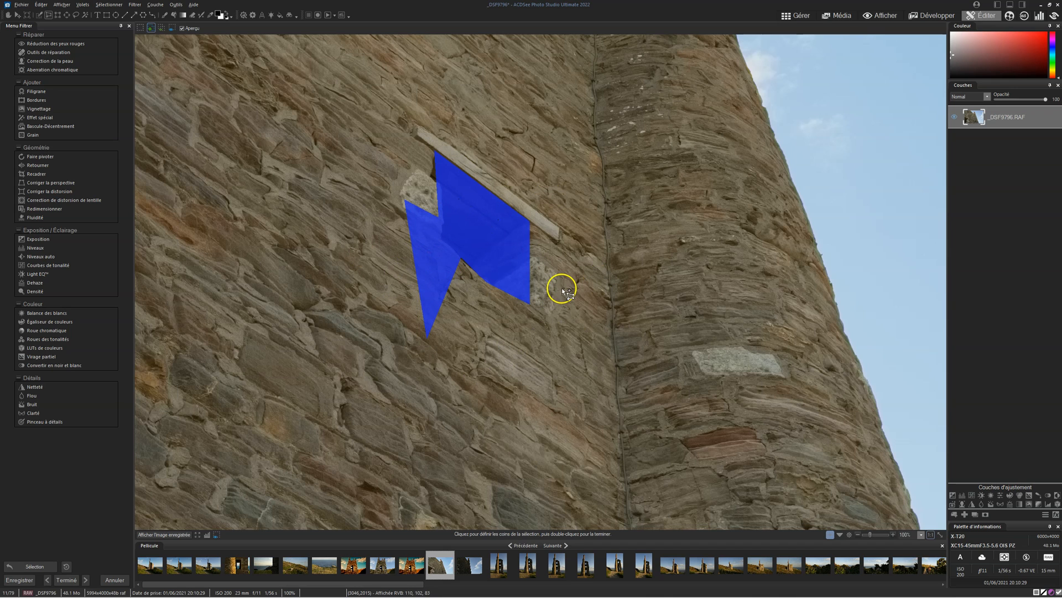
pyautogui.click(163, 27)
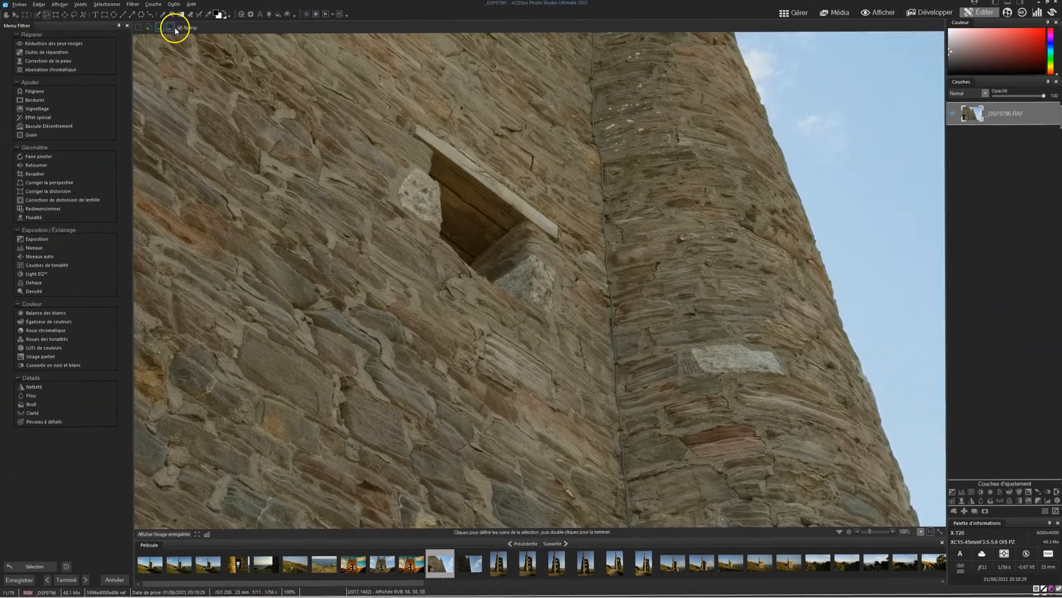
# Draw several rectangular selections on the wall, each replacing the previous one, ending with a small one above the window.
pyautogui.click(56, 14)
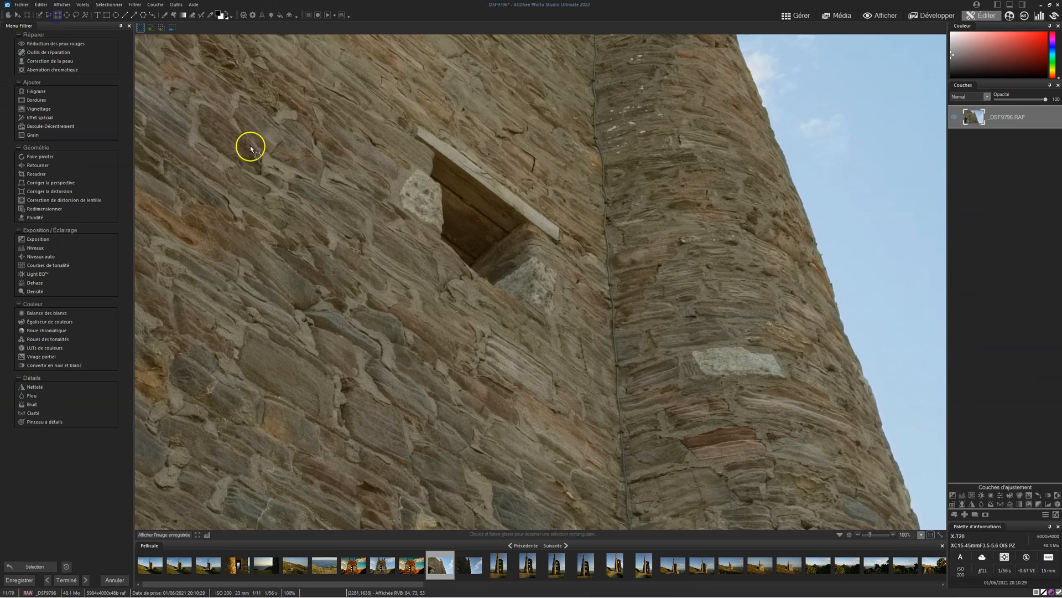
pyautogui.moveTo(242, 113); pyautogui.dragTo(311, 191)
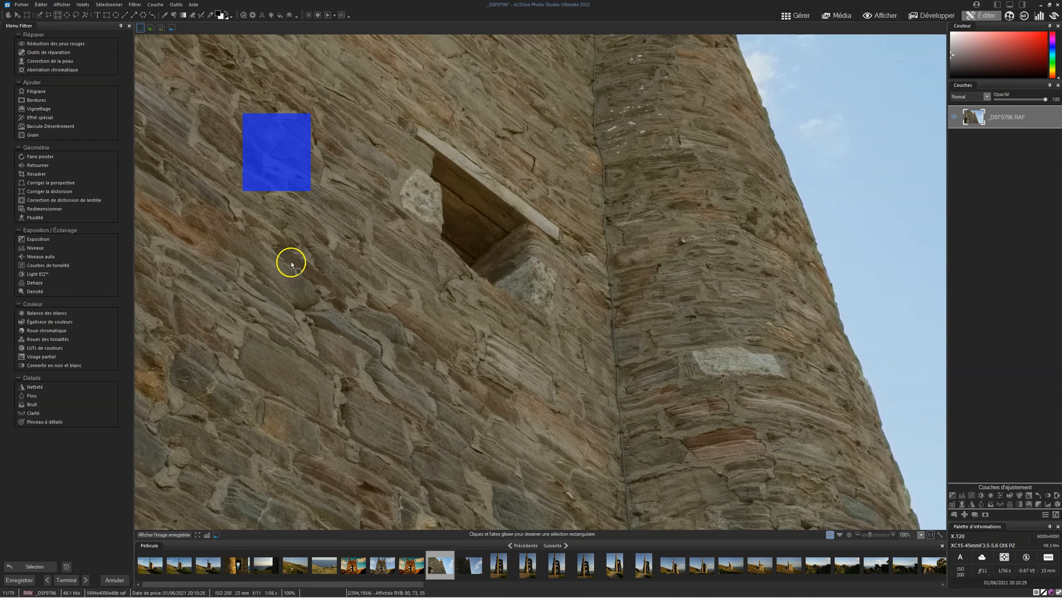
pyautogui.moveTo(296, 303); pyautogui.dragTo(420, 390)
pyautogui.moveTo(522, 344); pyautogui.dragTo(588, 443)
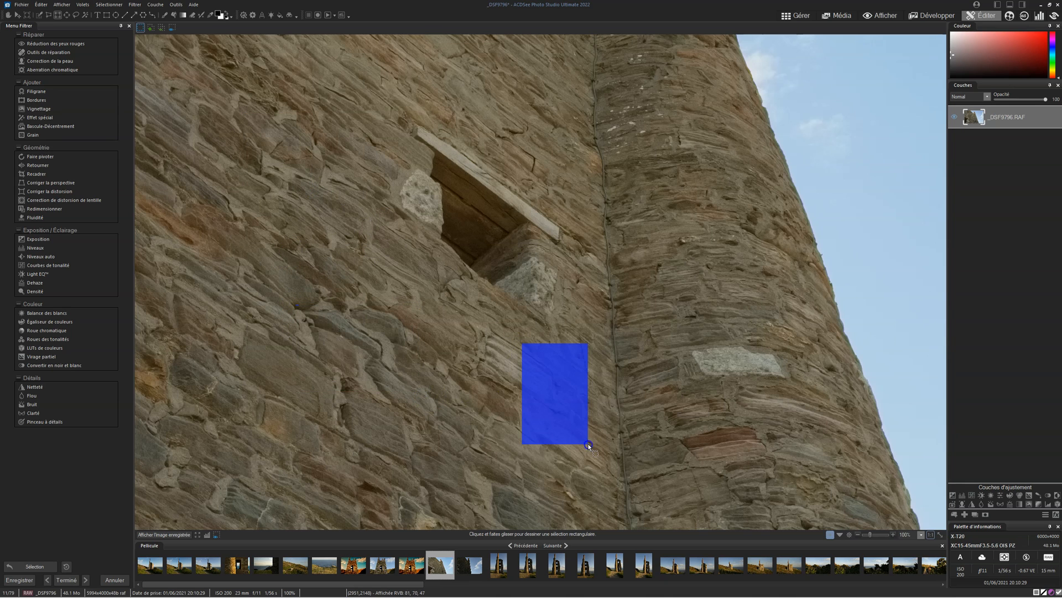
pyautogui.moveTo(272, 140); pyautogui.dragTo(349, 239)
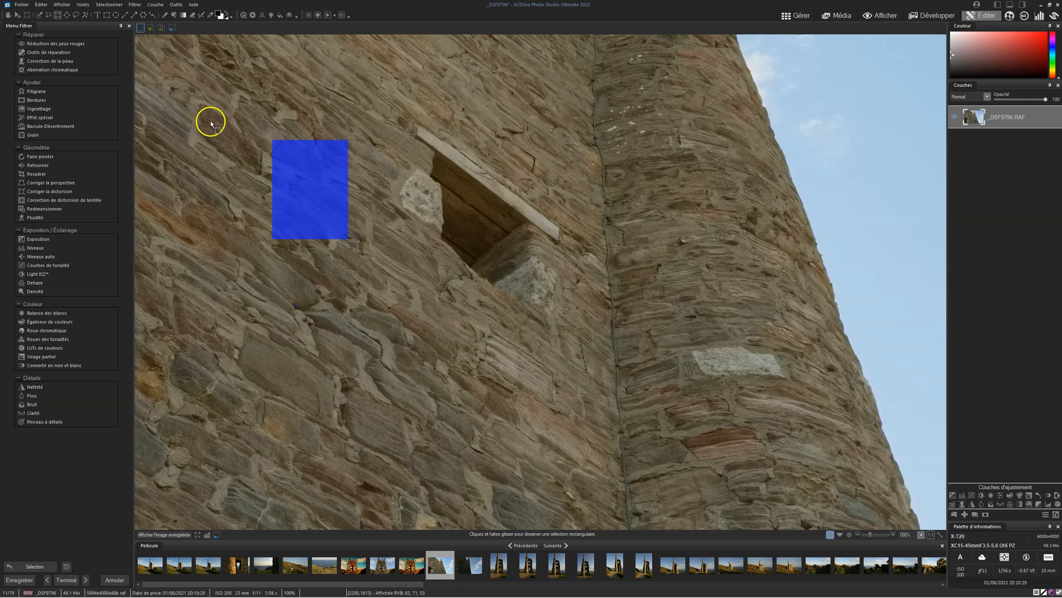
pyautogui.moveTo(196, 84); pyautogui.dragTo(274, 132)
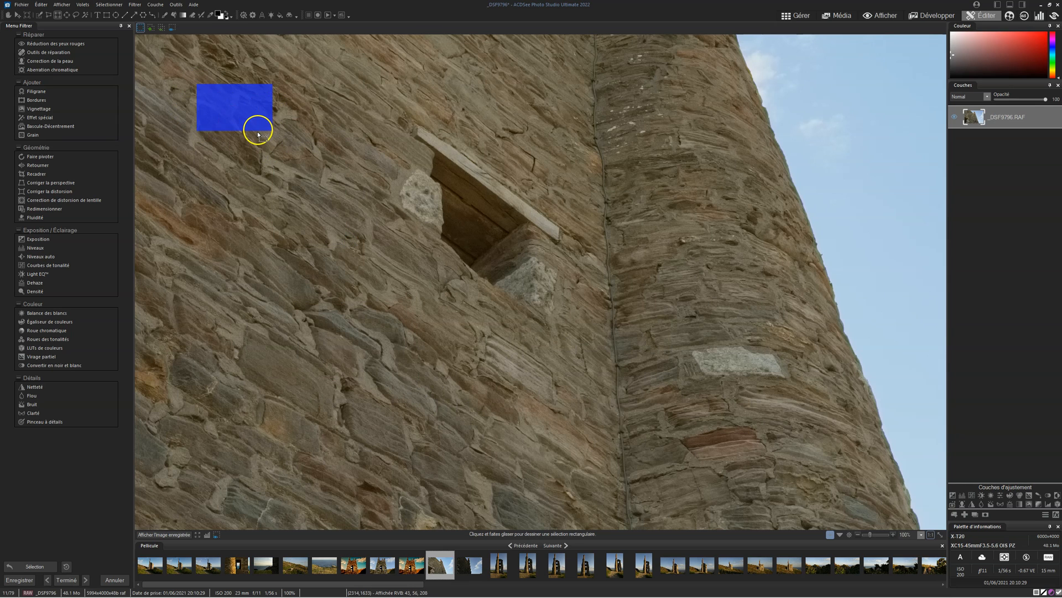
pyautogui.moveTo(491, 77); pyautogui.dragTo(538, 129)
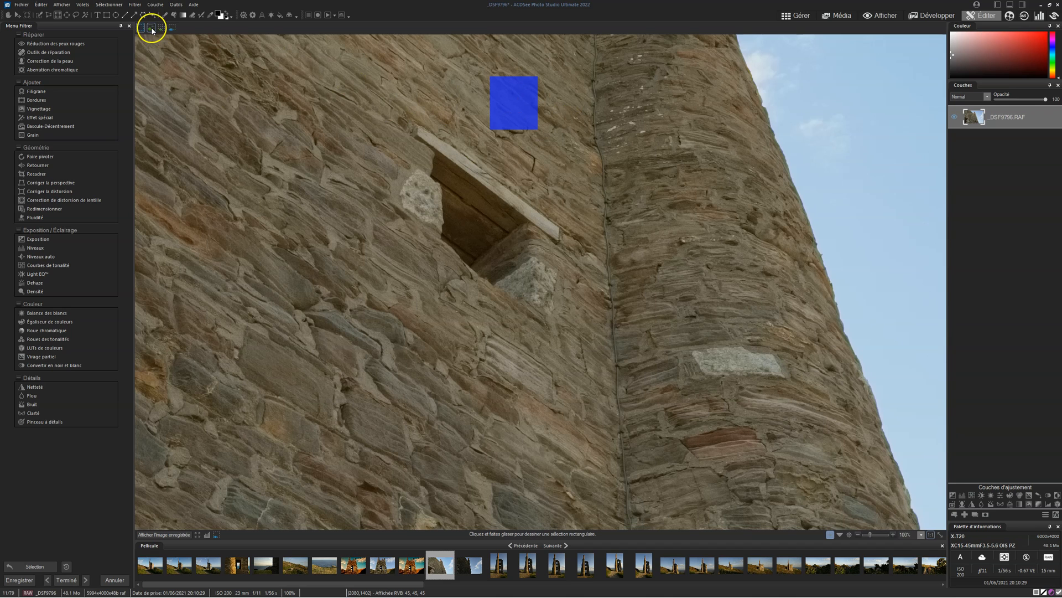
# Add three larger rectangles on the wall, above, beside and below the window, to the small rectangular selection.
pyautogui.moveTo(228, 75); pyautogui.dragTo(374, 143)
pyautogui.moveTo(264, 235); pyautogui.dragTo(343, 362)
pyautogui.moveTo(427, 374); pyautogui.dragTo(556, 485)
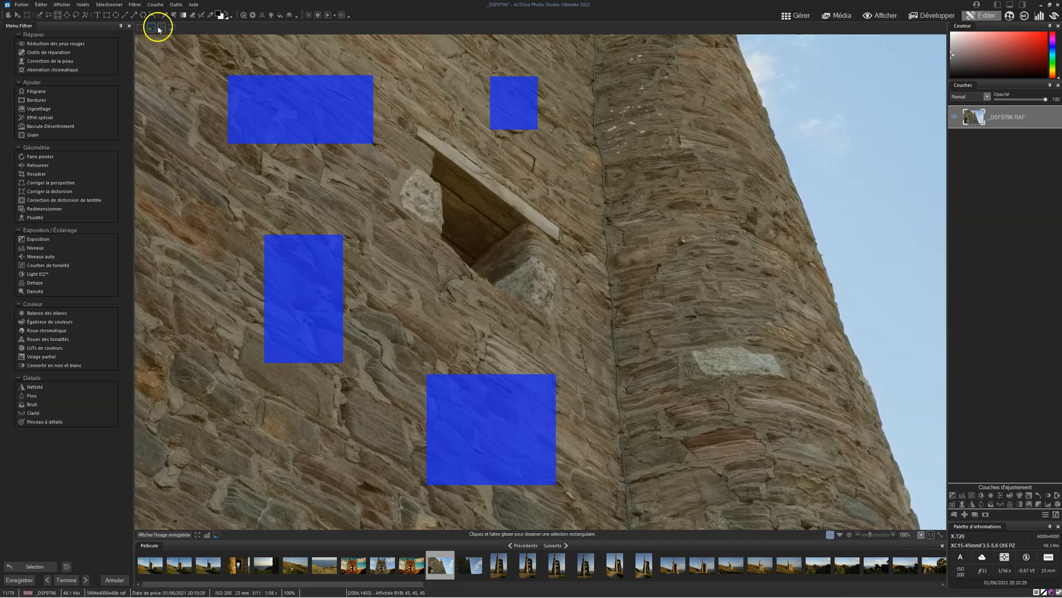
# Subtract smaller rectangles from three of the selected areas, and clear the selection.
pyautogui.moveTo(260, 258); pyautogui.dragTo(319, 364)
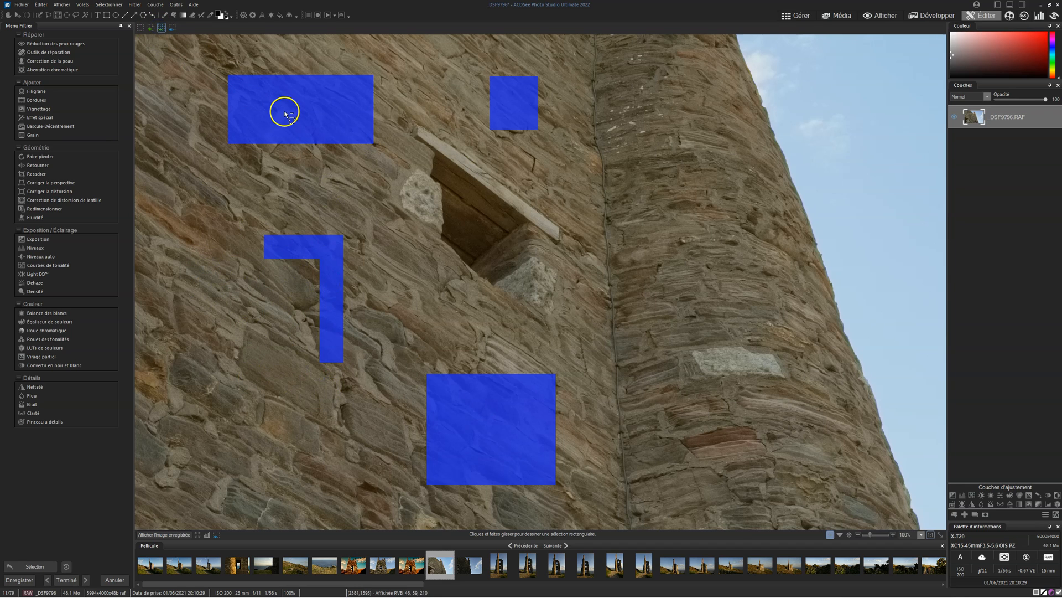
pyautogui.moveTo(285, 102); pyautogui.dragTo(317, 118)
pyautogui.moveTo(507, 92); pyautogui.dragTo(515, 111)
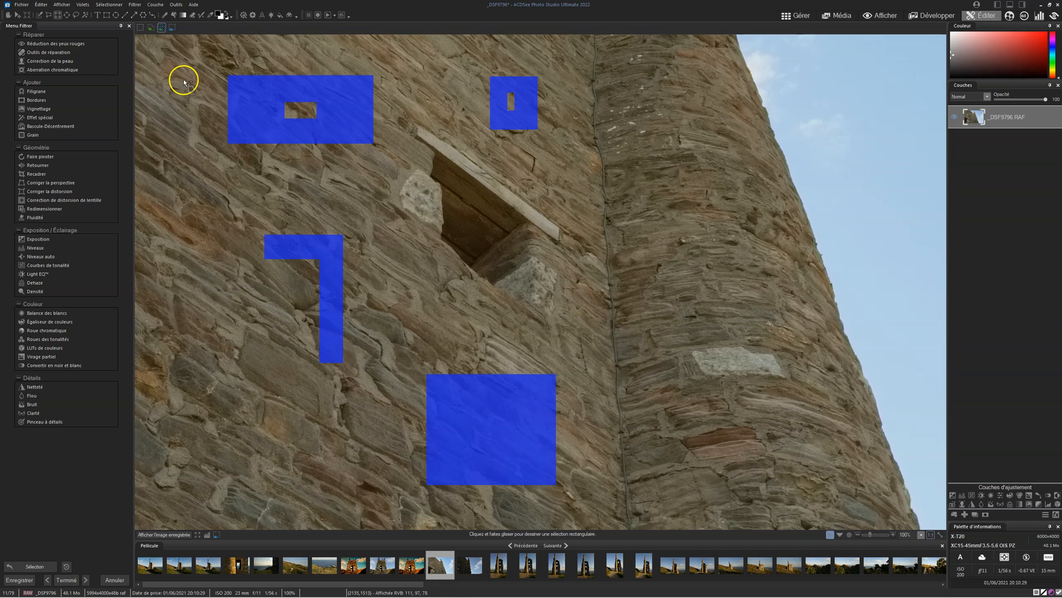
pyautogui.click(178, 114)
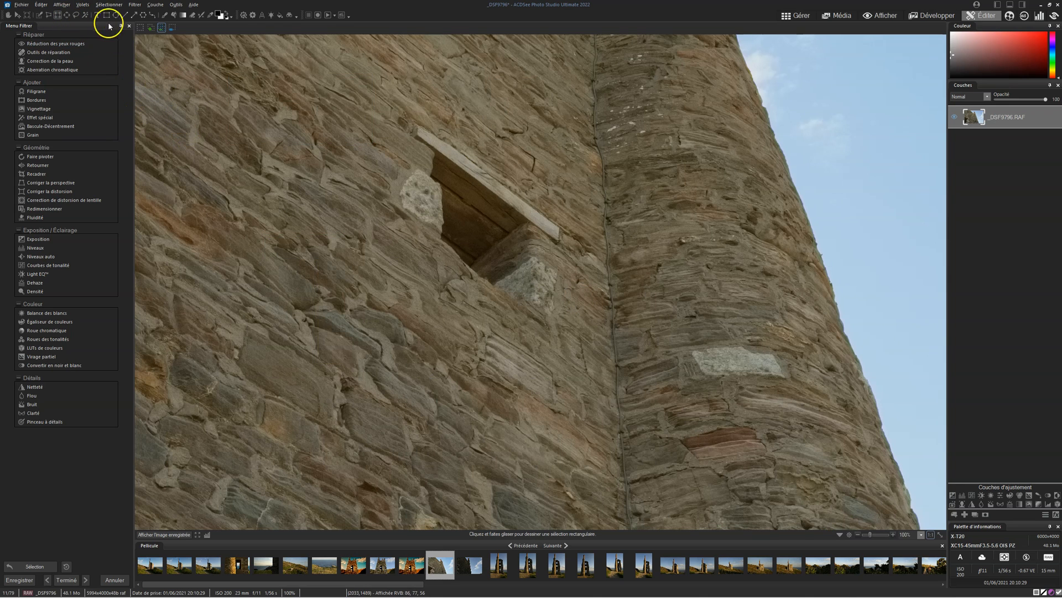
# Draw a large circular selection on the wall beside the window with the elliptical selection tool, and clear it.
pyautogui.click(67, 15)
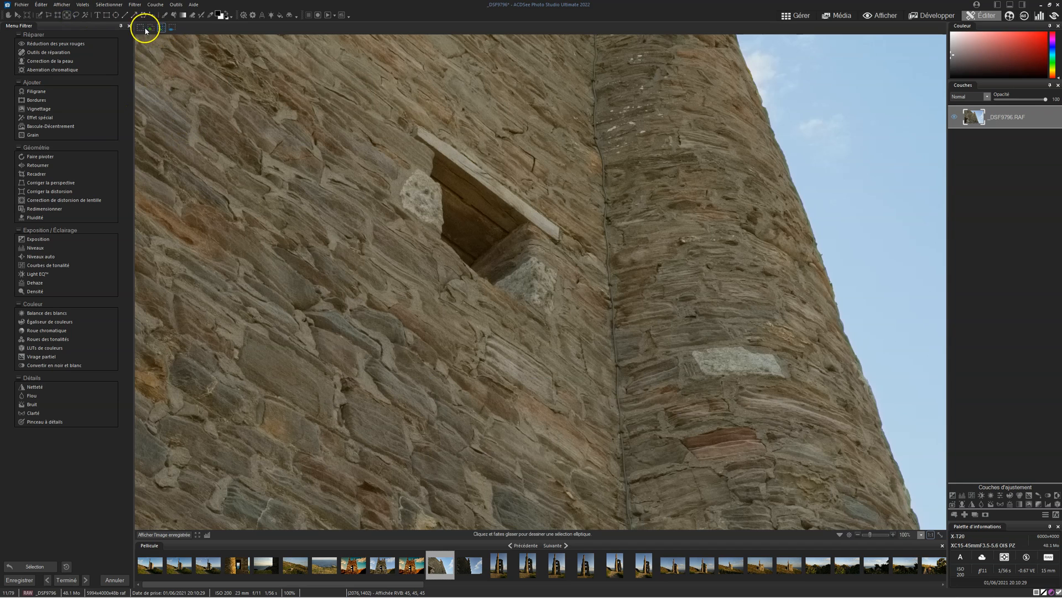
pyautogui.moveTo(264, 154); pyautogui.dragTo(392, 261)
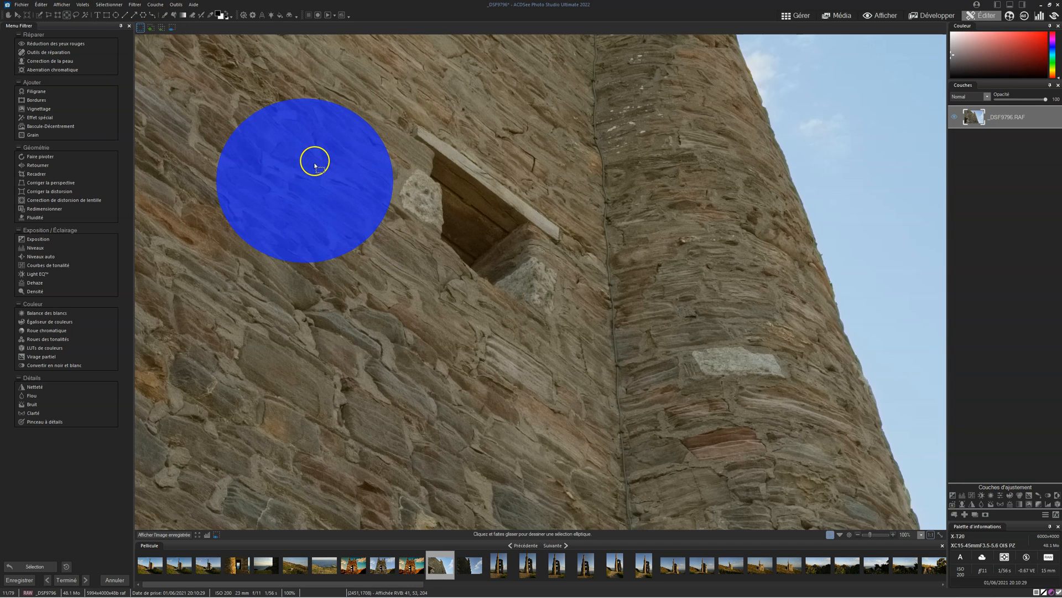
pyautogui.hotkey('ctrl', 'd')
# Combine three separate elliptical areas on the wall in add mode, and clear the selection.
pyautogui.moveTo(226, 103); pyautogui.dragTo(360, 207)
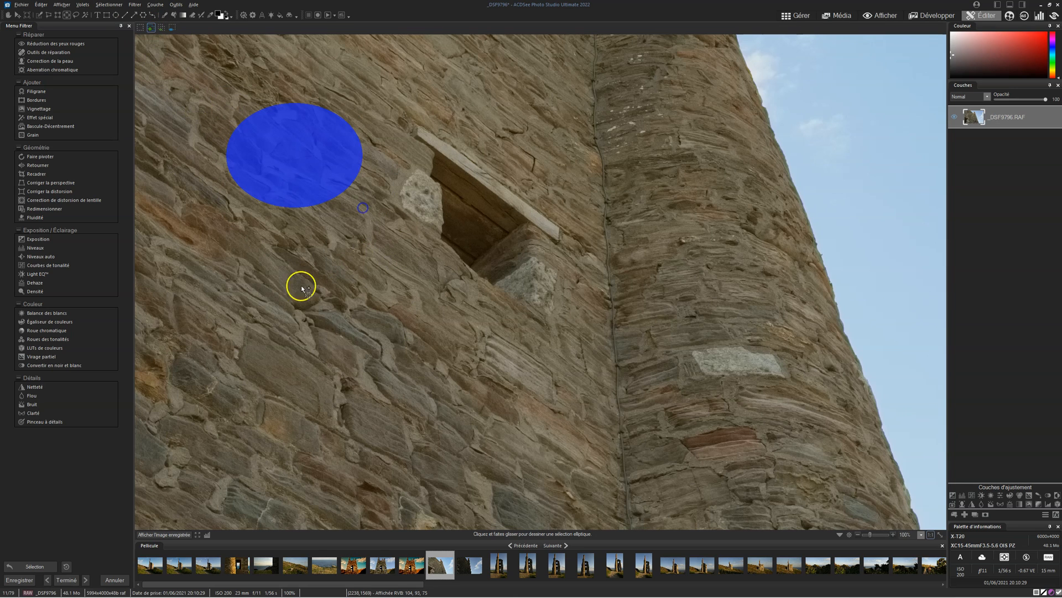
pyautogui.moveTo(277, 290); pyautogui.dragTo(384, 390)
pyautogui.moveTo(514, 362); pyautogui.dragTo(656, 454)
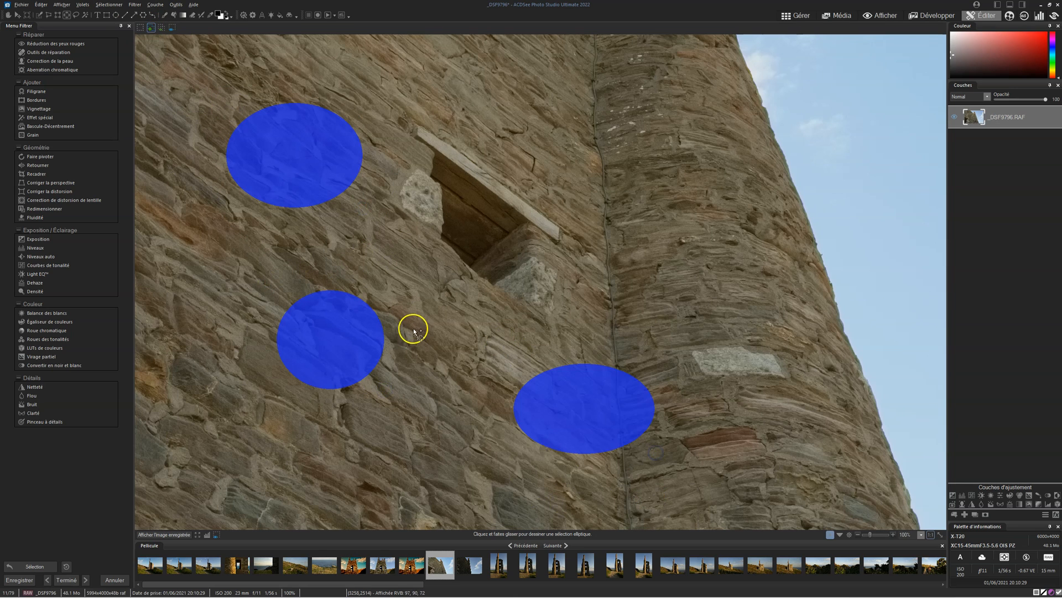
pyautogui.hotkey('ctrl', 'd')
# Select a large ellipse overlapping the window, and subtract a small central circle and a notch from its lower edge.
pyautogui.moveTo(266, 108); pyautogui.dragTo(474, 299)
pyautogui.click(161, 27)
pyautogui.moveTo(348, 178); pyautogui.dragTo(395, 225)
pyautogui.moveTo(357, 381); pyautogui.dragTo(542, 430)
pyautogui.moveTo(361, 252); pyautogui.dragTo(471, 334)
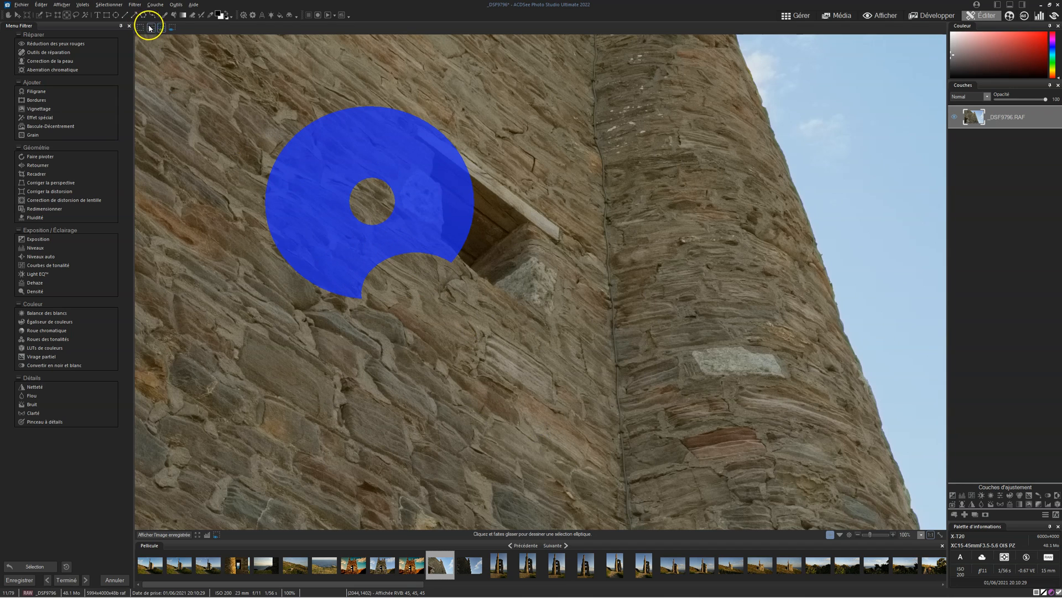
# Extend the cut-out ellipse with two overlapping elliptical areas at its outer edges, and clear the selection.
pyautogui.moveTo(308, 261); pyautogui.dragTo(182, 169)
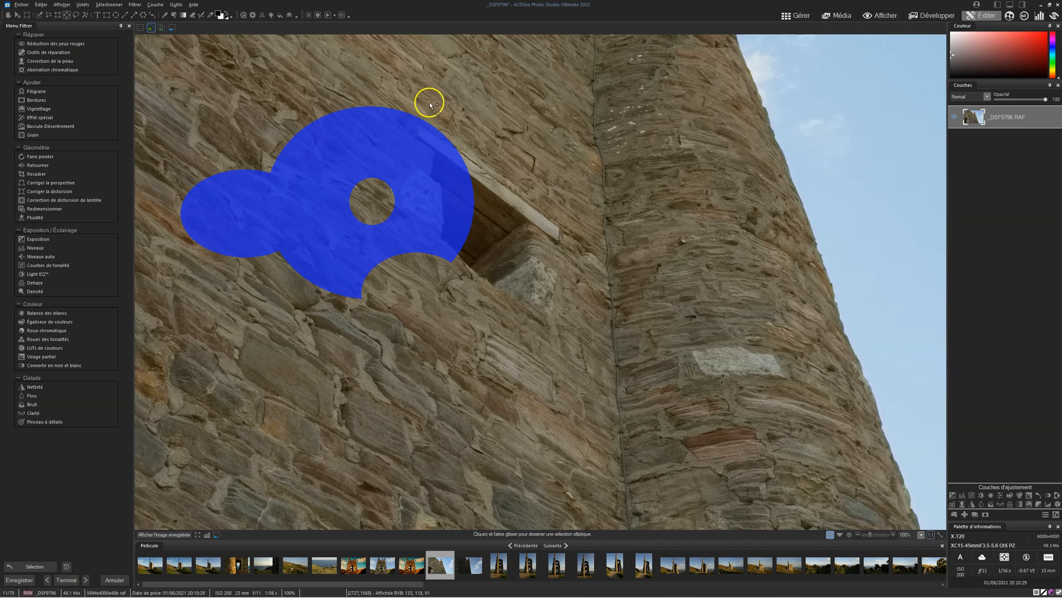
pyautogui.moveTo(398, 76); pyautogui.dragTo(490, 152)
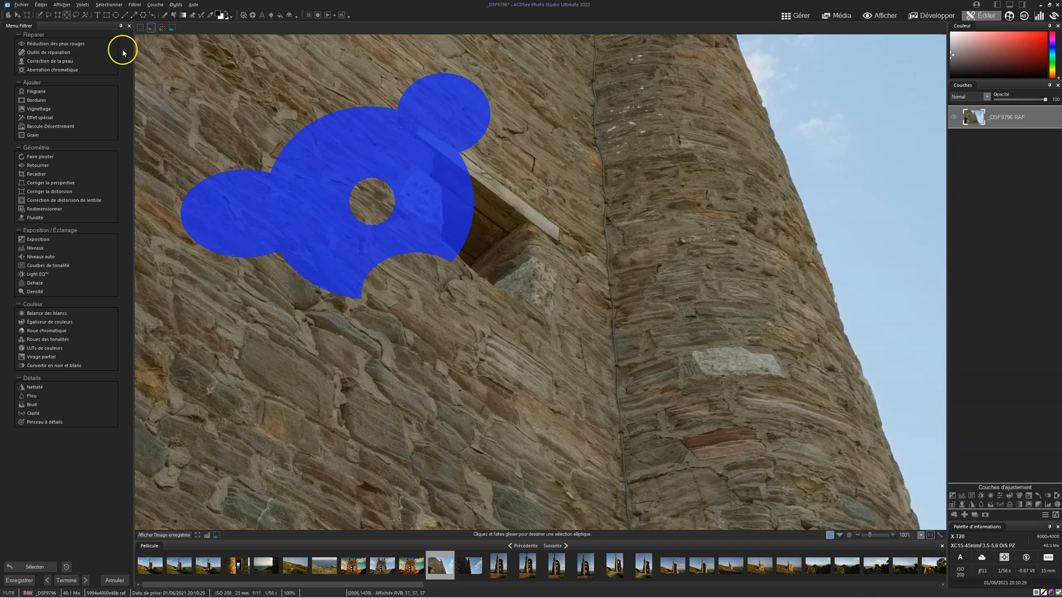
pyautogui.hotkey('ctrl', 'shift', 'a')
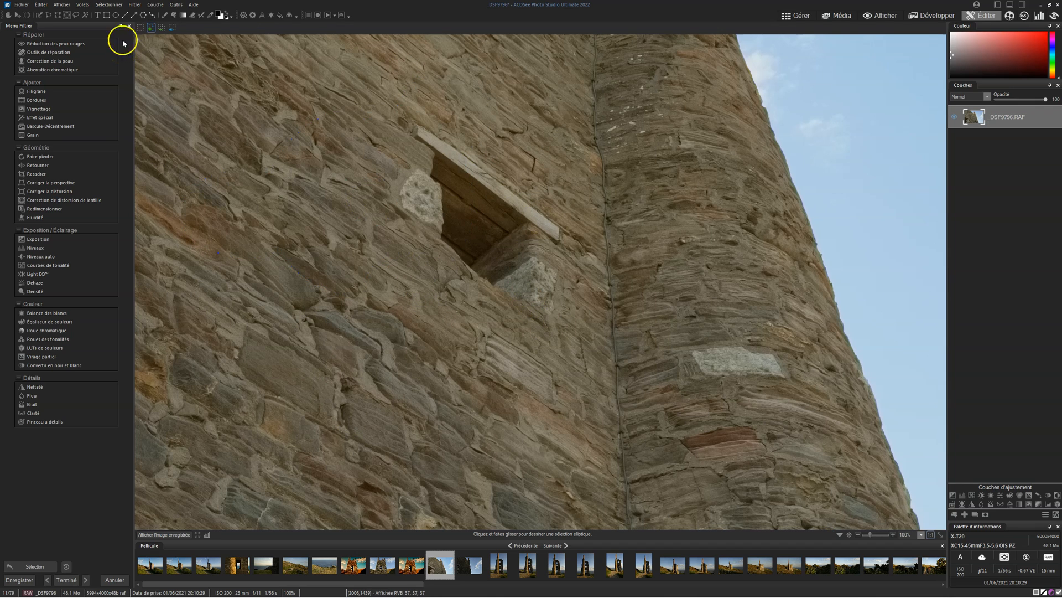
# Draw a freehand selection around the small window and its surrounding stones, and brighten it with a Curves adjustment layer.
pyautogui.click(76, 15)
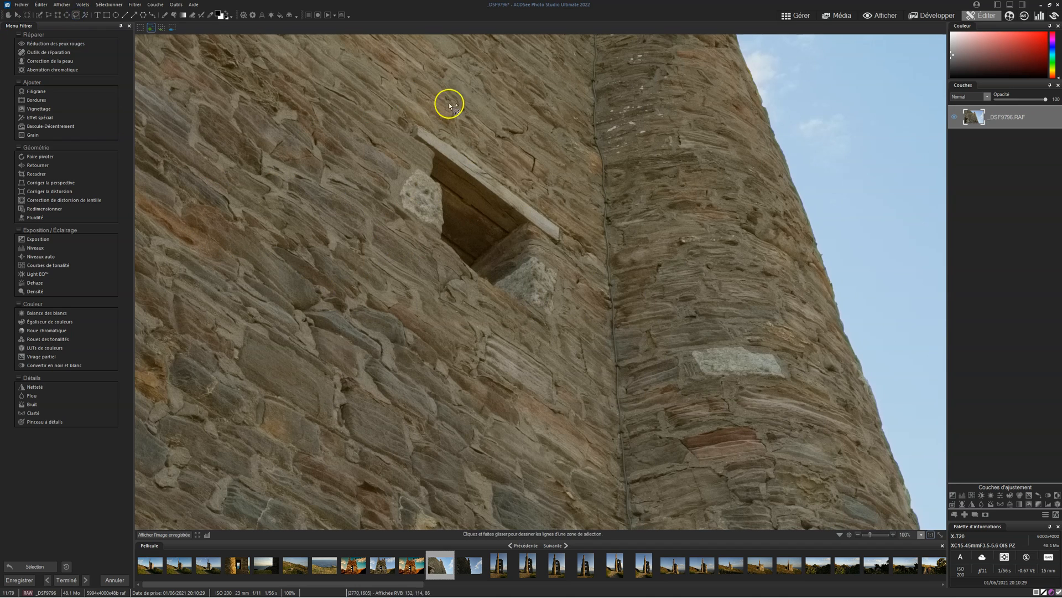
pyautogui.moveTo(466, 125)
pyautogui.mouseDown()
pyautogui.moveTo(387, 110)
pyautogui.moveTo(345, 175)
pyautogui.moveTo(431, 314)
pyautogui.moveTo(591, 221)
pyautogui.mouseUp()
pyautogui.moveTo(459, 120); pyautogui.dragTo(458, 122)
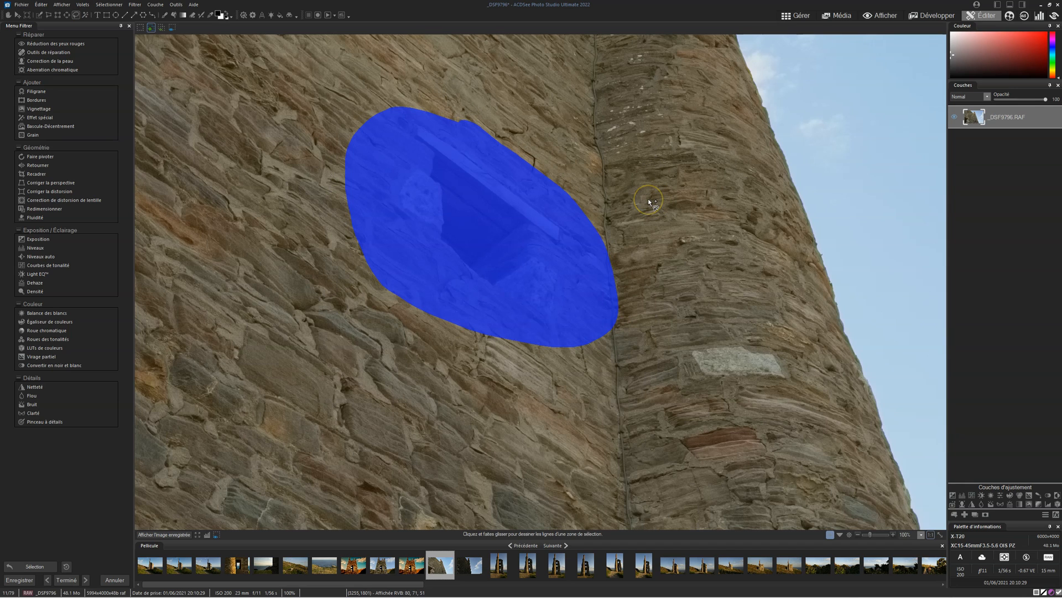
pyautogui.click(974, 496)
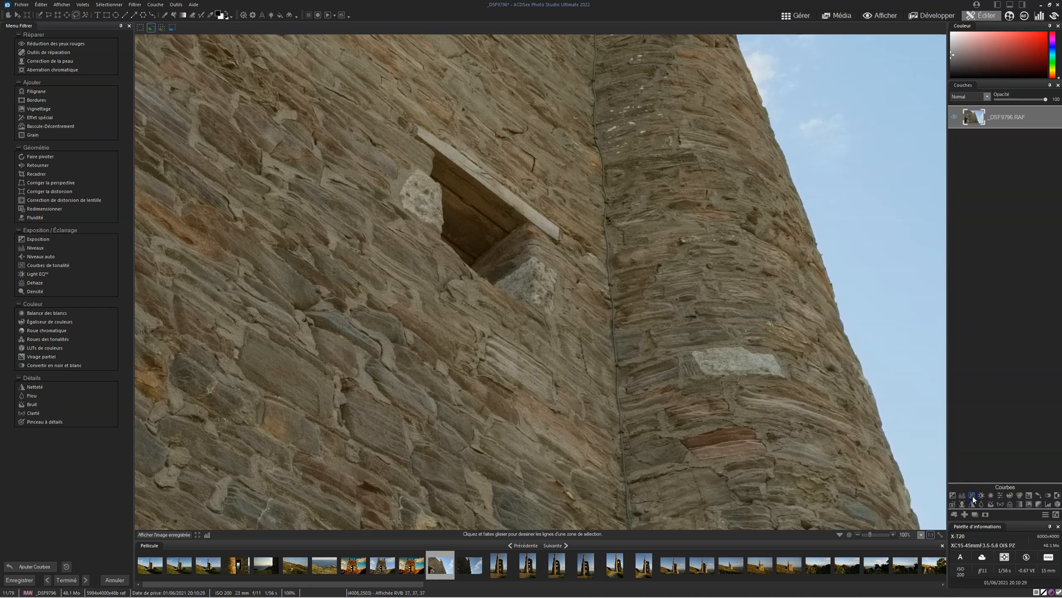
pyautogui.moveTo(996, 436); pyautogui.dragTo(987, 424)
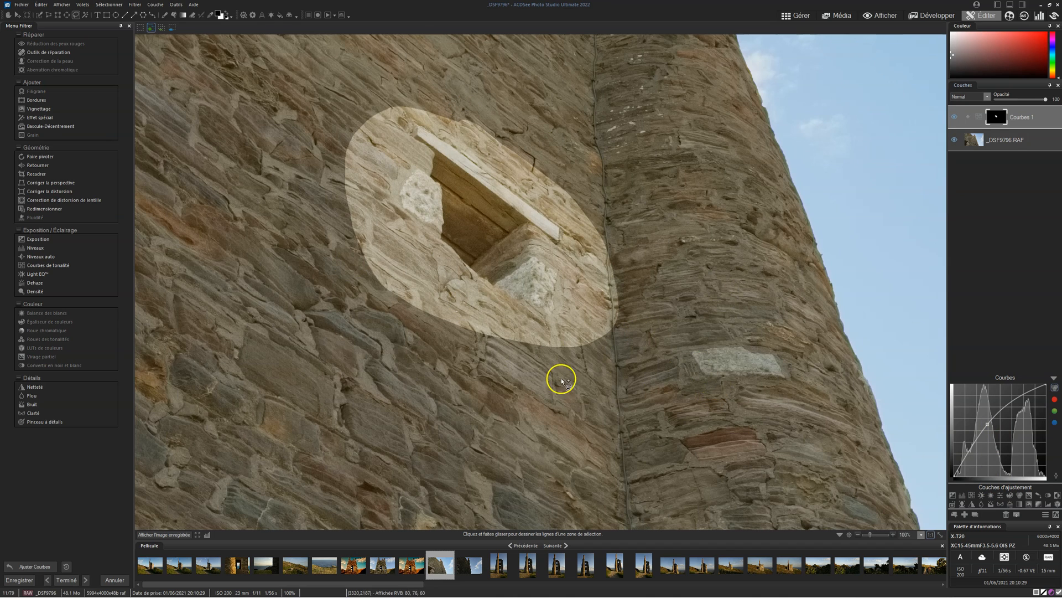
# Feather the window Curves layer's mask to 100 and reduce the curve's brightening slightly.
pyautogui.click(997, 116)
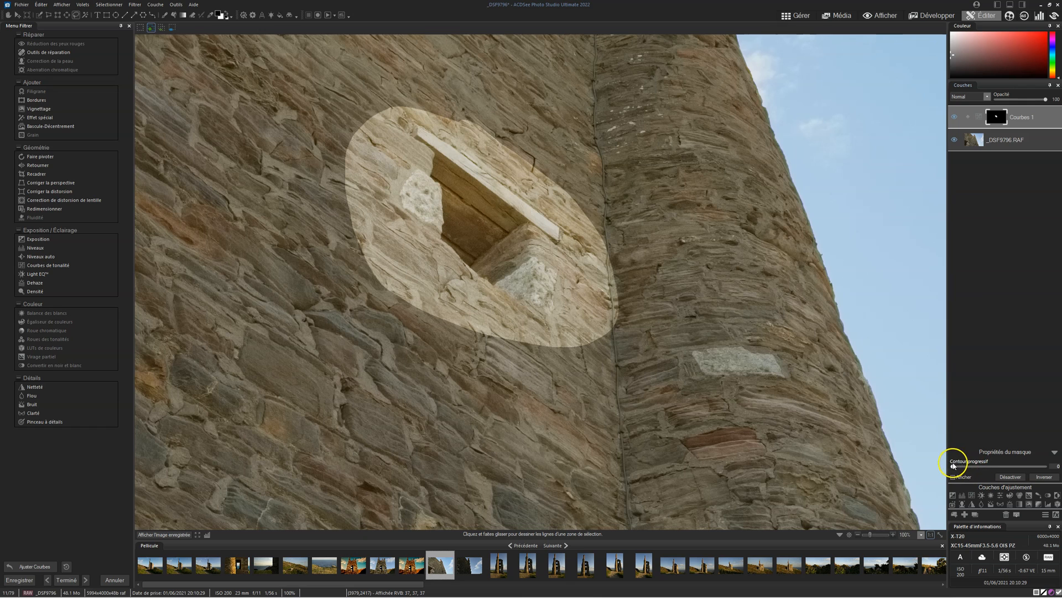
pyautogui.moveTo(954, 467); pyautogui.dragTo(1058, 475)
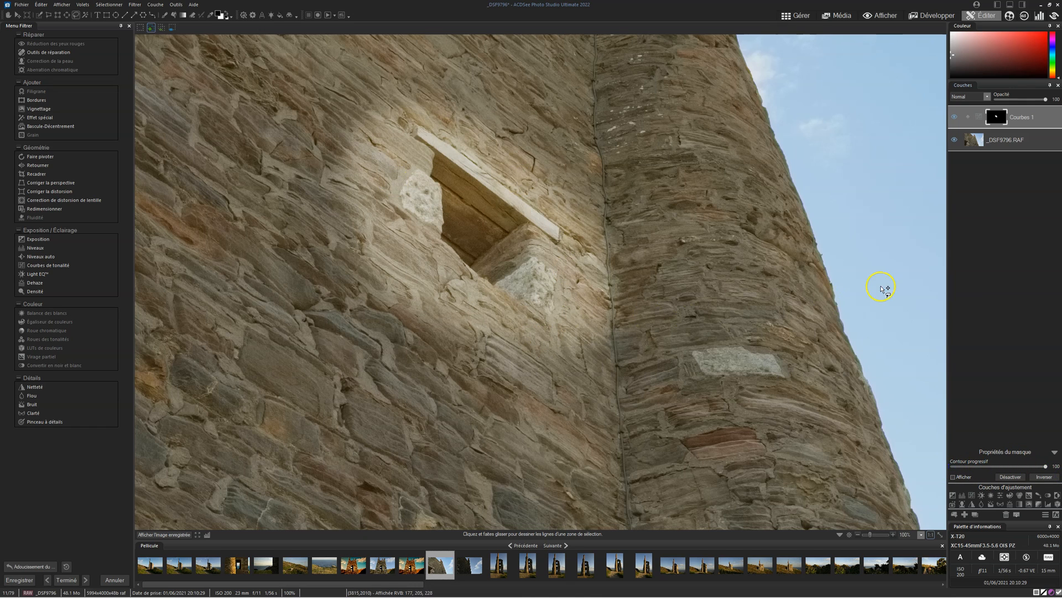
pyautogui.click(940, 536)
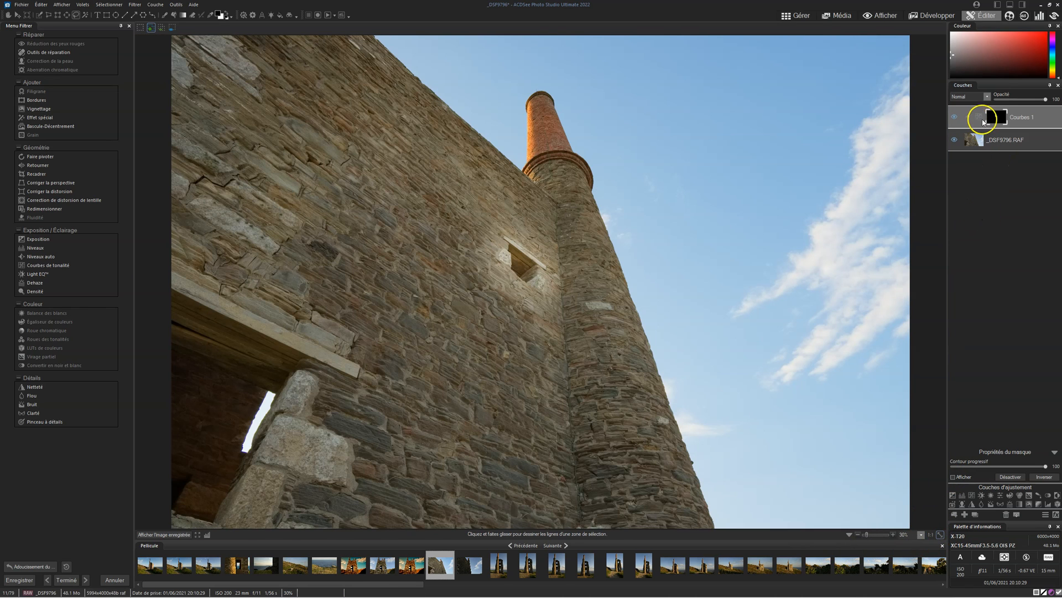
pyautogui.click(976, 119)
pyautogui.click(988, 426)
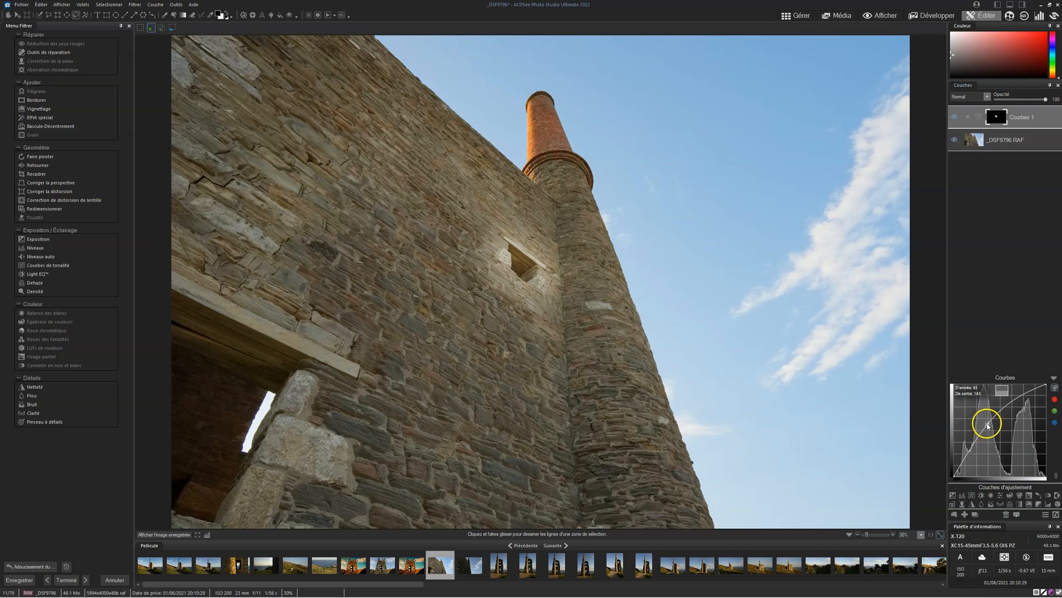
pyautogui.moveTo(989, 428); pyautogui.dragTo(990, 431)
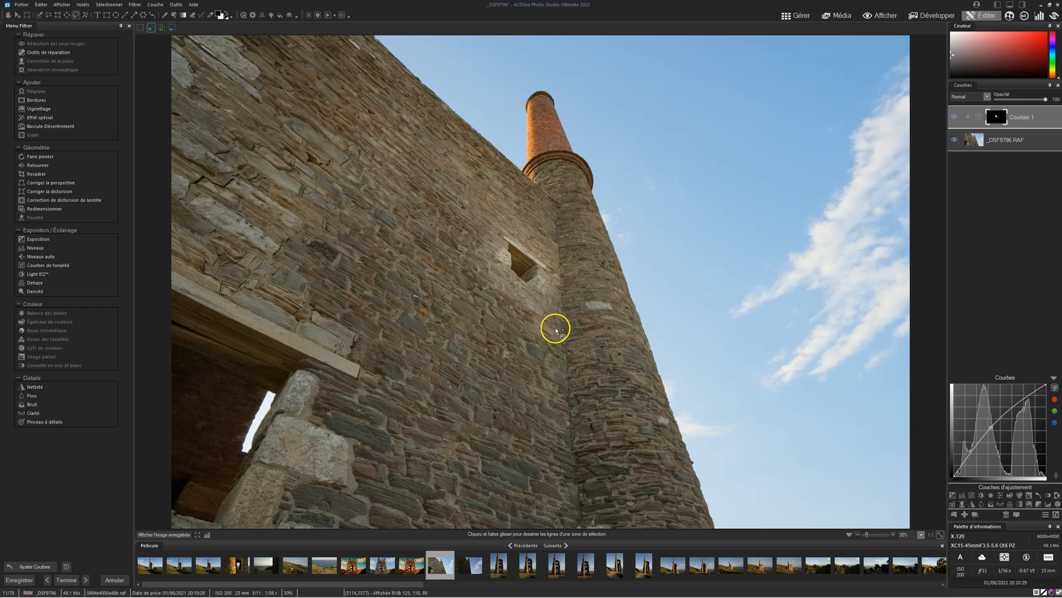
# Select three separate freehand areas on the stone wall in add mode: two on the upper wall and one below the window.
pyautogui.click(301, 132)
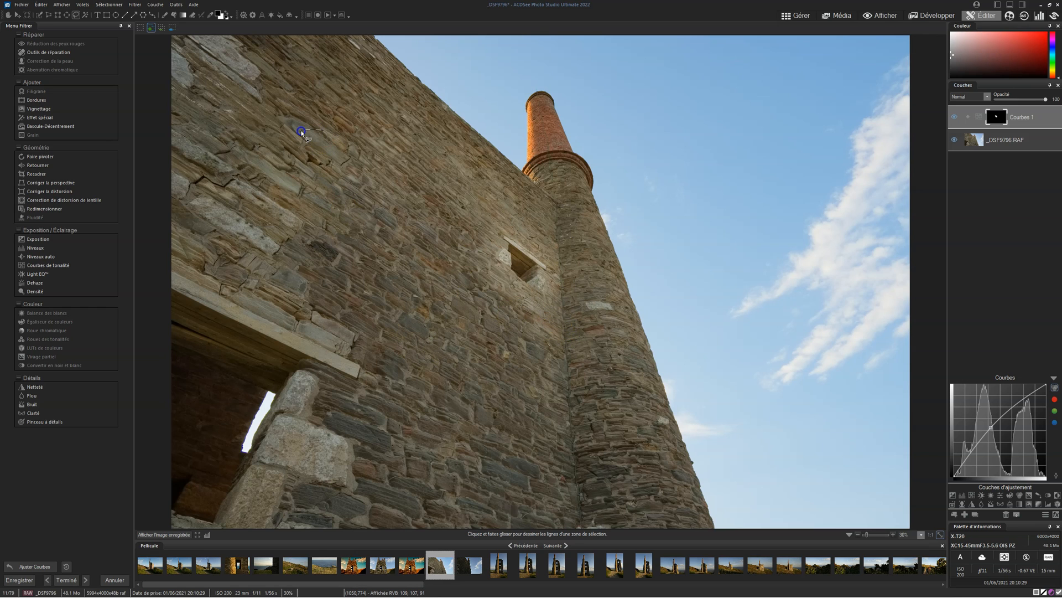
pyautogui.moveTo(302, 133)
pyautogui.mouseDown()
pyautogui.moveTo(310, 209)
pyautogui.moveTo(339, 180)
pyautogui.mouseUp()
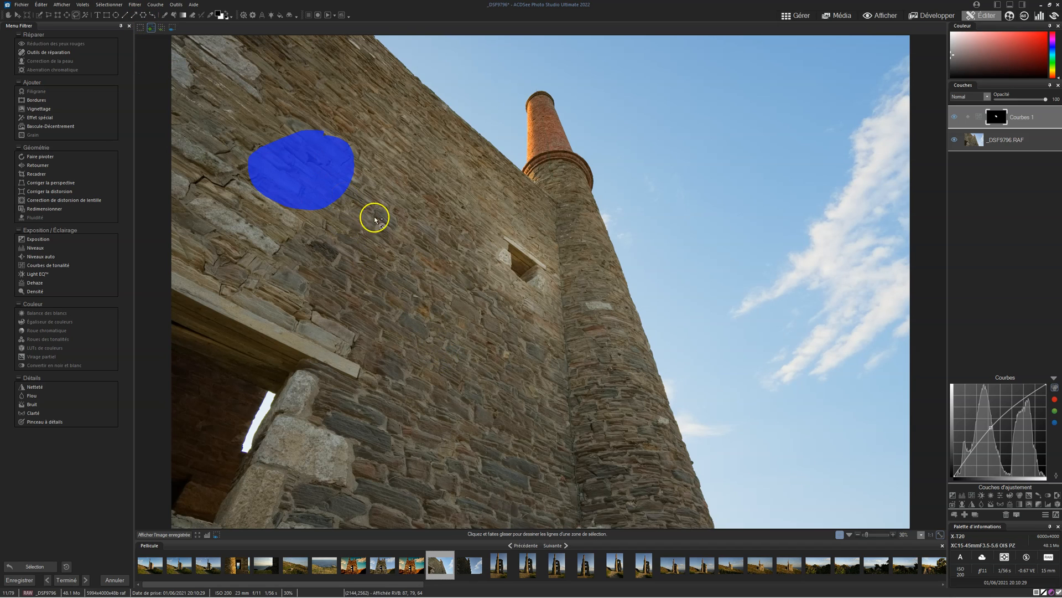
pyautogui.moveTo(479, 366)
pyautogui.mouseDown()
pyautogui.moveTo(420, 421)
pyautogui.moveTo(508, 368)
pyautogui.mouseUp()
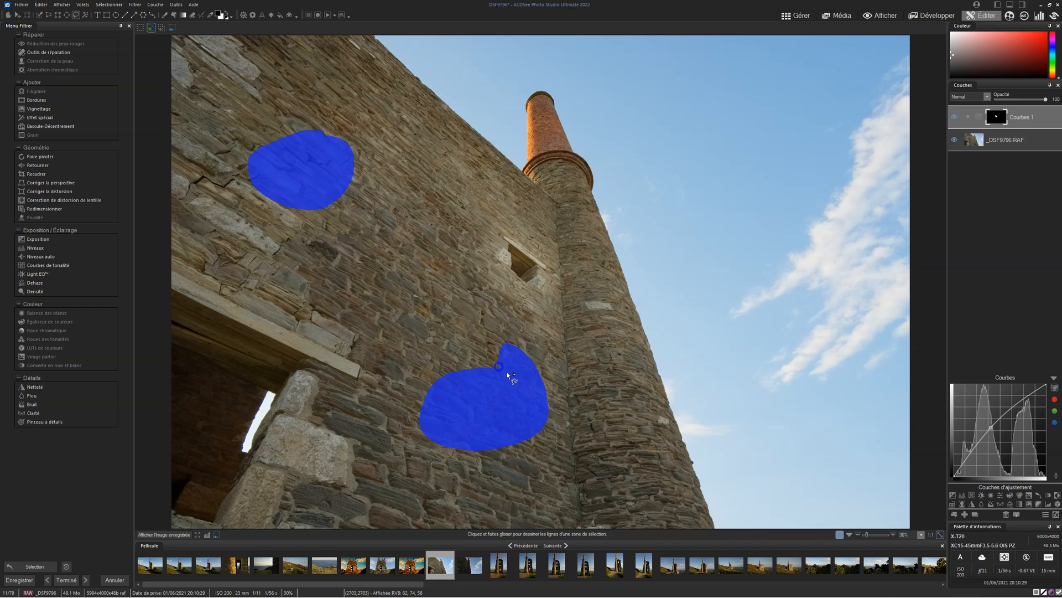
pyautogui.moveTo(457, 156)
pyautogui.mouseDown()
pyautogui.moveTo(391, 206)
pyautogui.moveTo(461, 192)
pyautogui.moveTo(467, 169)
pyautogui.mouseUp()
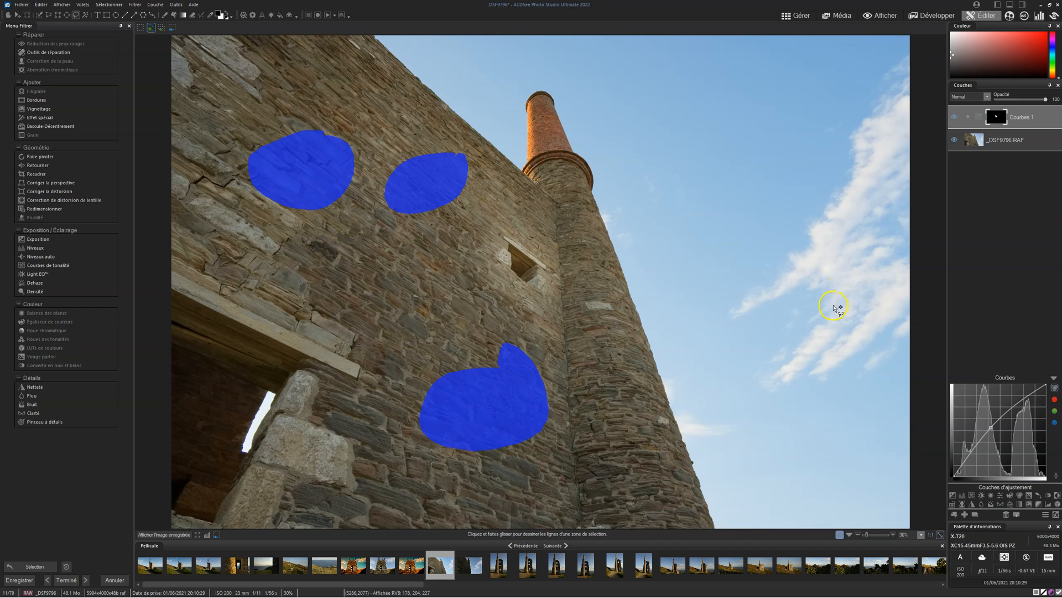
# Brighten the three selected wall areas with a second Curves adjustment layer, and feather its mask to 100.
pyautogui.click(973, 496)
pyautogui.click(996, 432)
pyautogui.moveTo(997, 430); pyautogui.dragTo(996, 426)
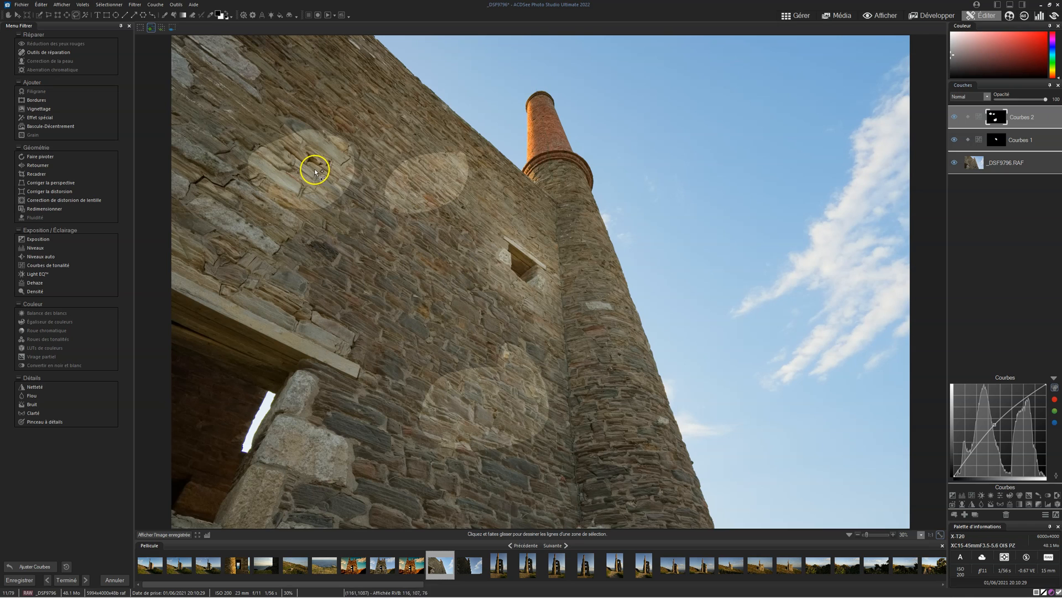
pyautogui.click(996, 117)
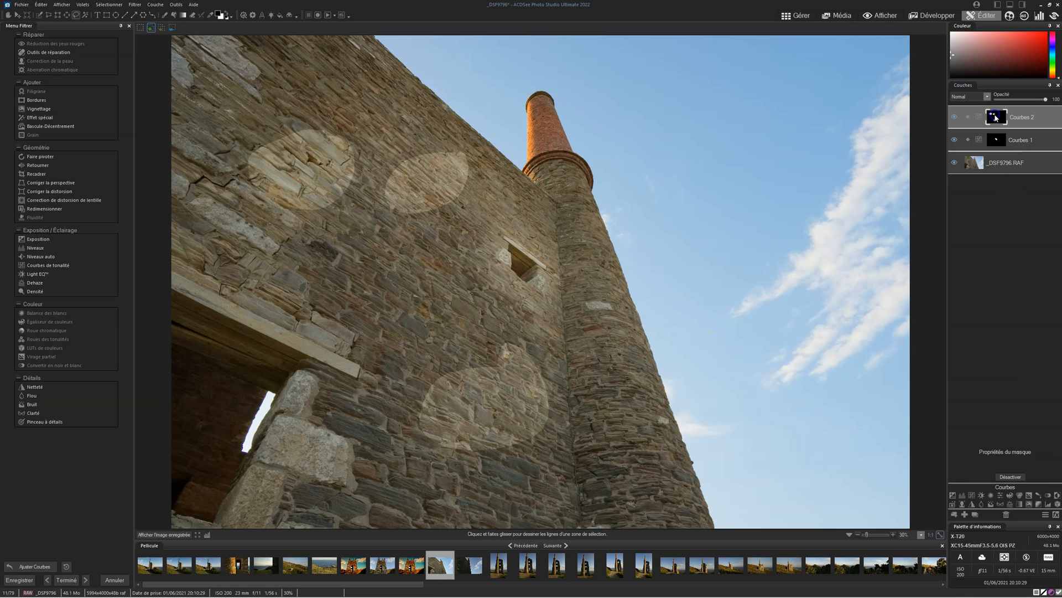
pyautogui.moveTo(953, 466); pyautogui.dragTo(999, 466)
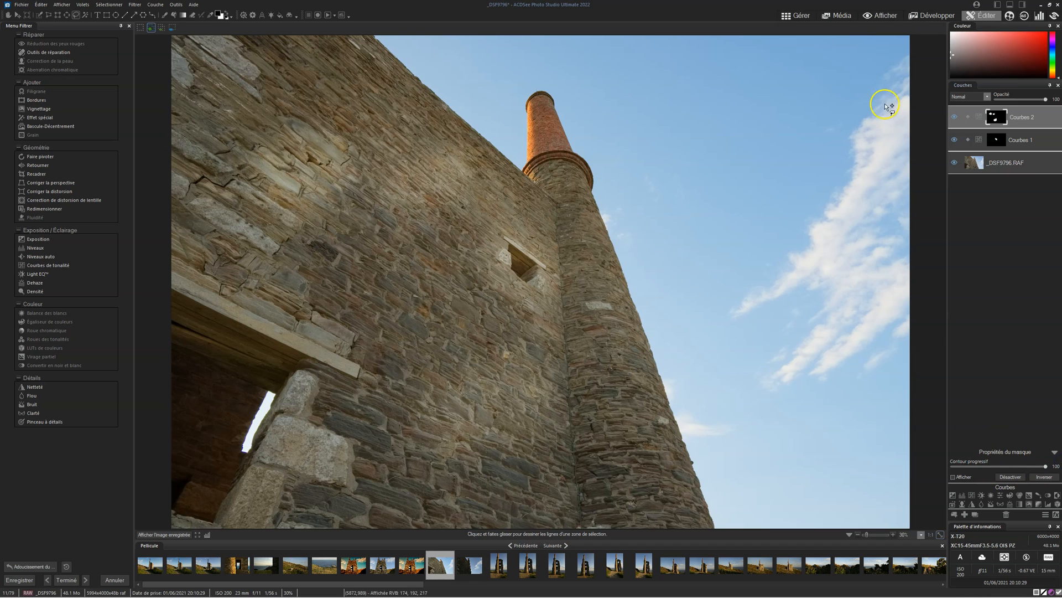
# Reshape the Courbes 2 curve into a gentle S by lowering the midpoint, darkening the shadows and raising the highlights.
pyautogui.click(976, 119)
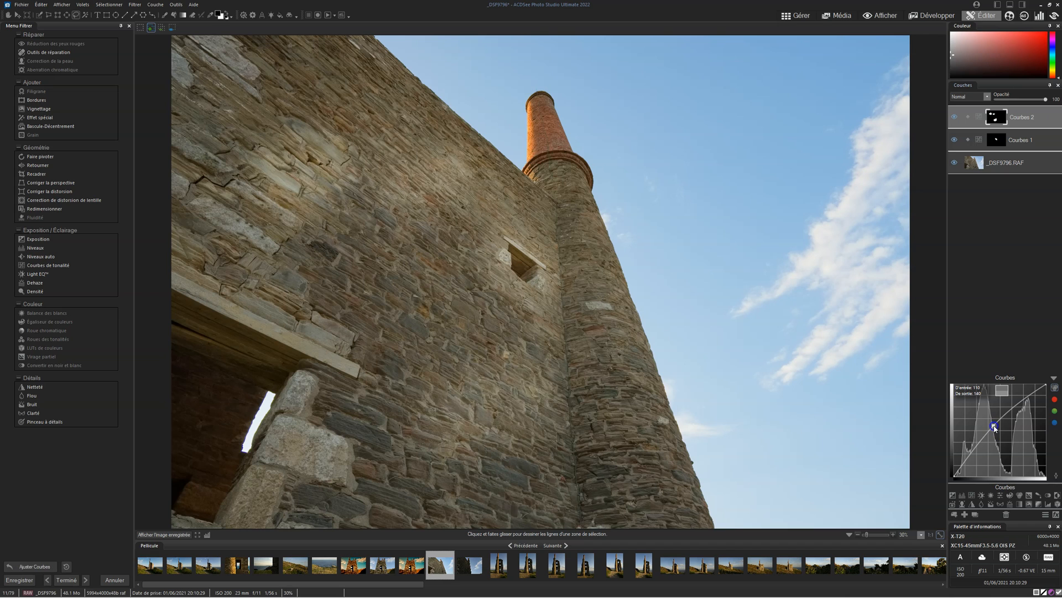
pyautogui.moveTo(994, 433); pyautogui.dragTo(980, 460)
pyautogui.click(979, 451)
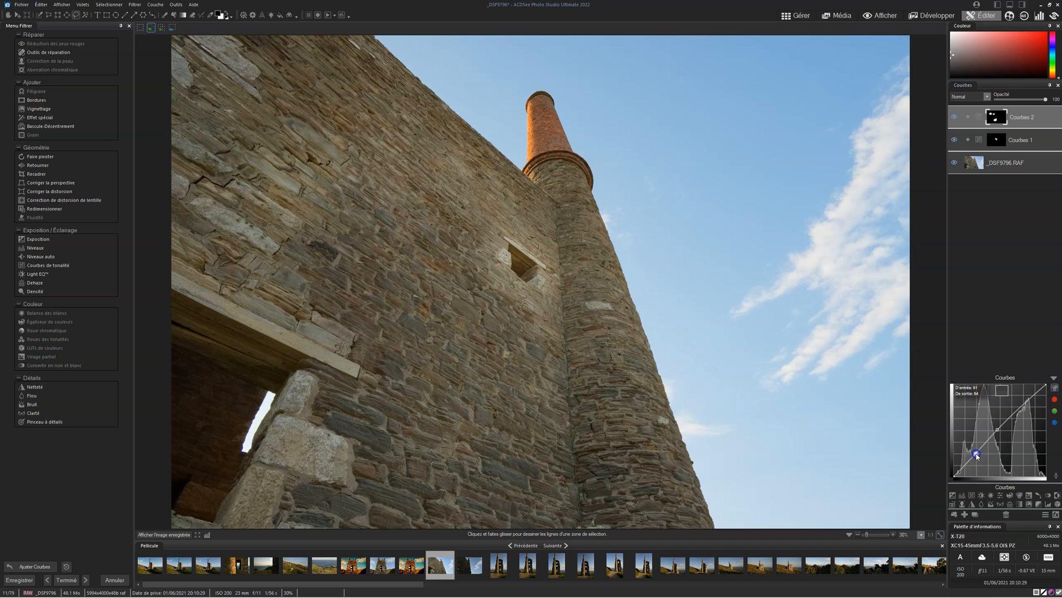
pyautogui.moveTo(1020, 396); pyautogui.dragTo(1017, 408)
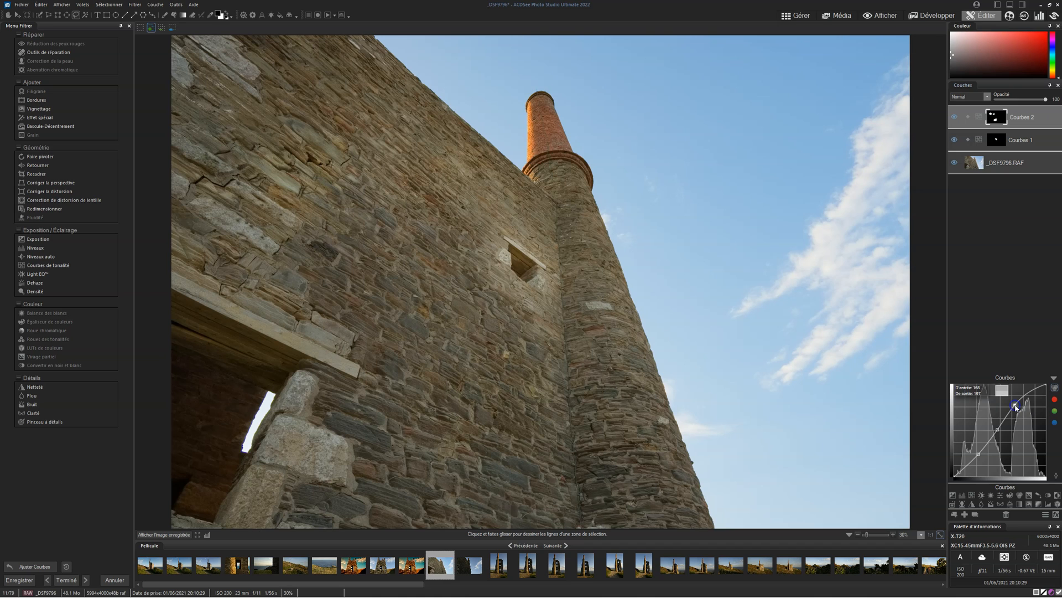
pyautogui.click(662, 481)
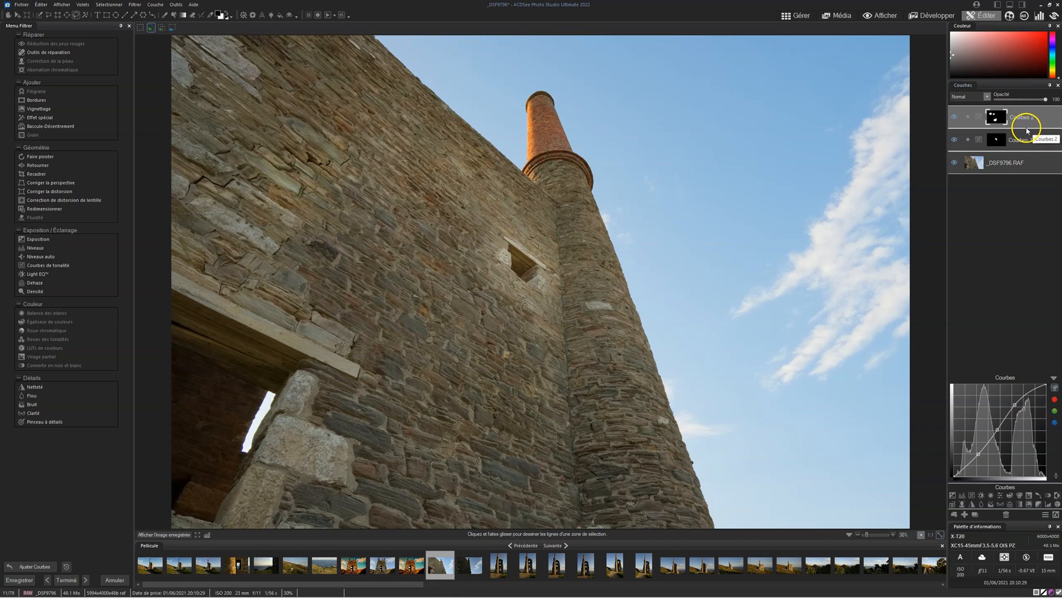
# Delete the Courbes 2 and Courbes 1 adjustment layers, leaving only the photo layer.
pyautogui.click(1004, 120)
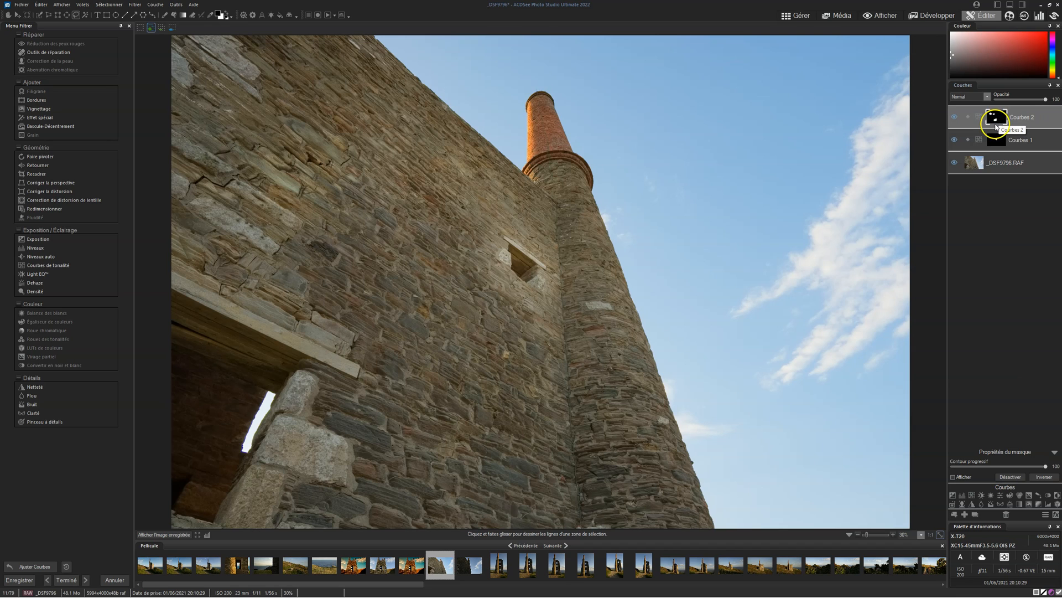
pyautogui.click(979, 118)
pyautogui.press('Delete')
pyautogui.click(997, 118)
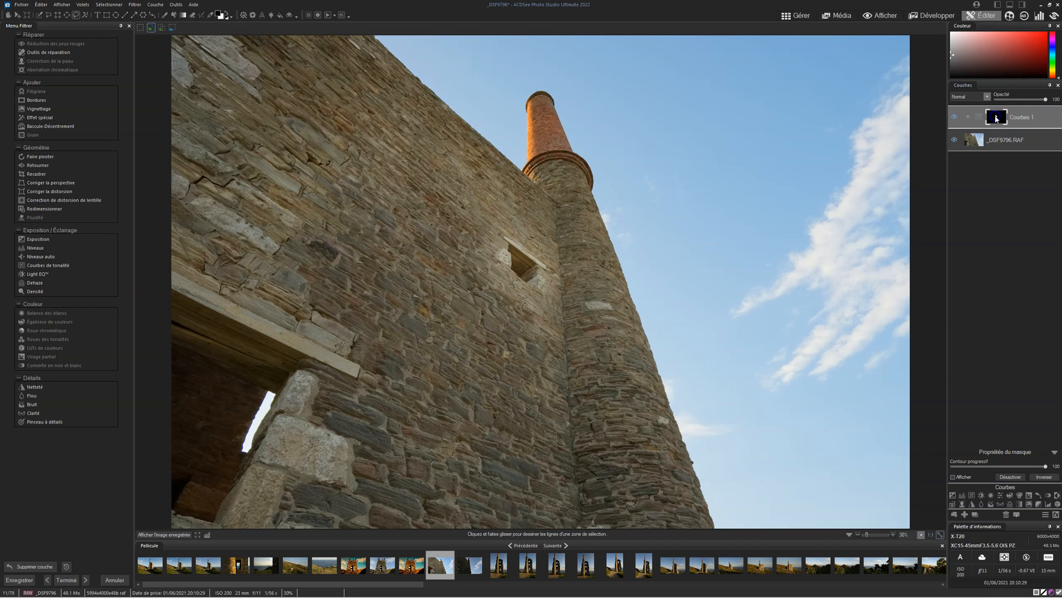
pyautogui.press('Delete')
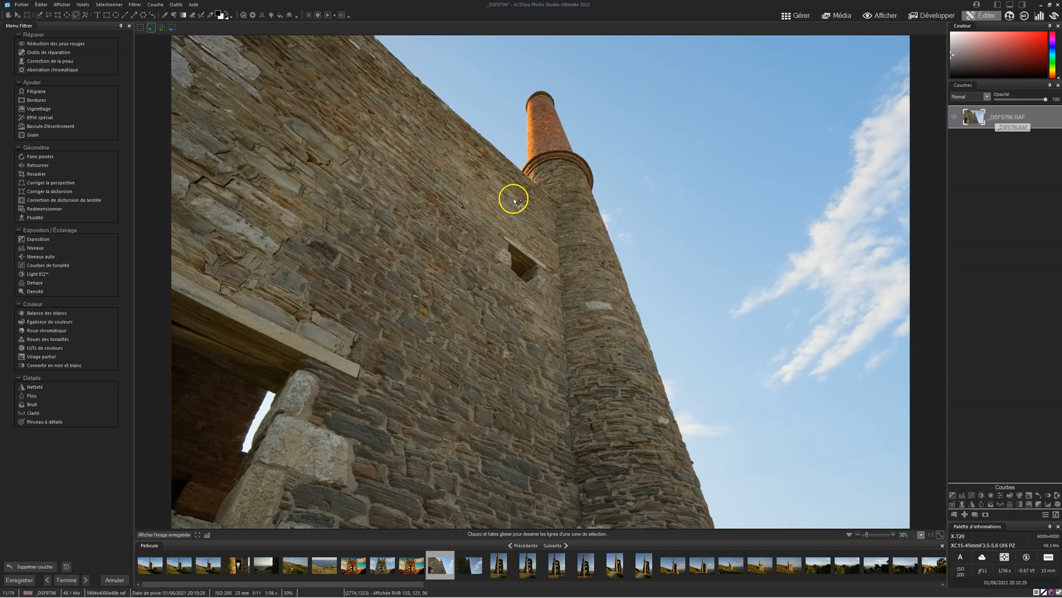
# Select the stone wall with the magic wand in new-selection mode, using type Couleur with Connecté off, and clear the selection.
pyautogui.click(85, 15)
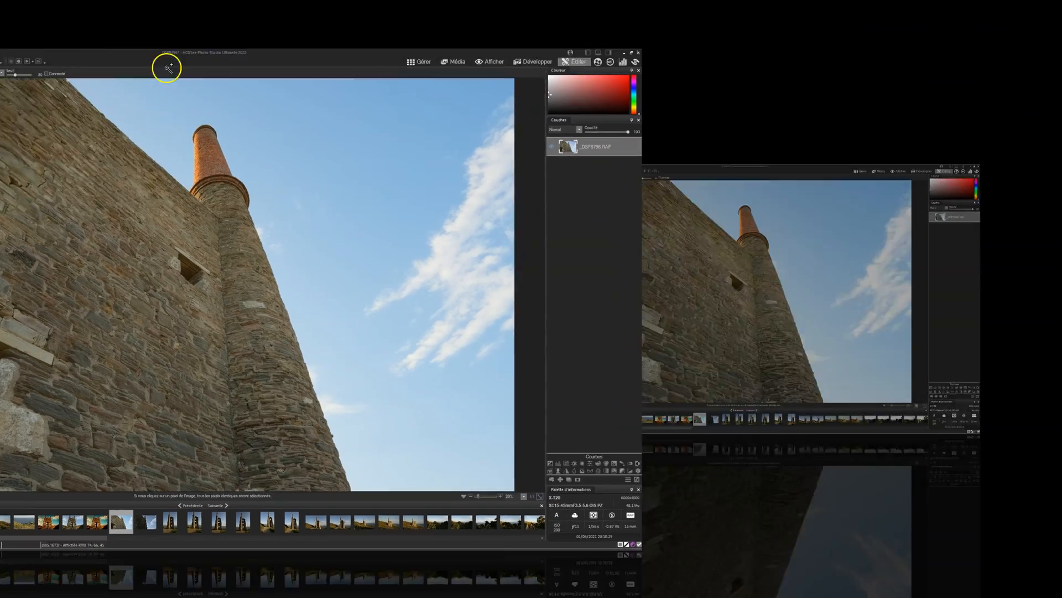
pyautogui.click(161, 27)
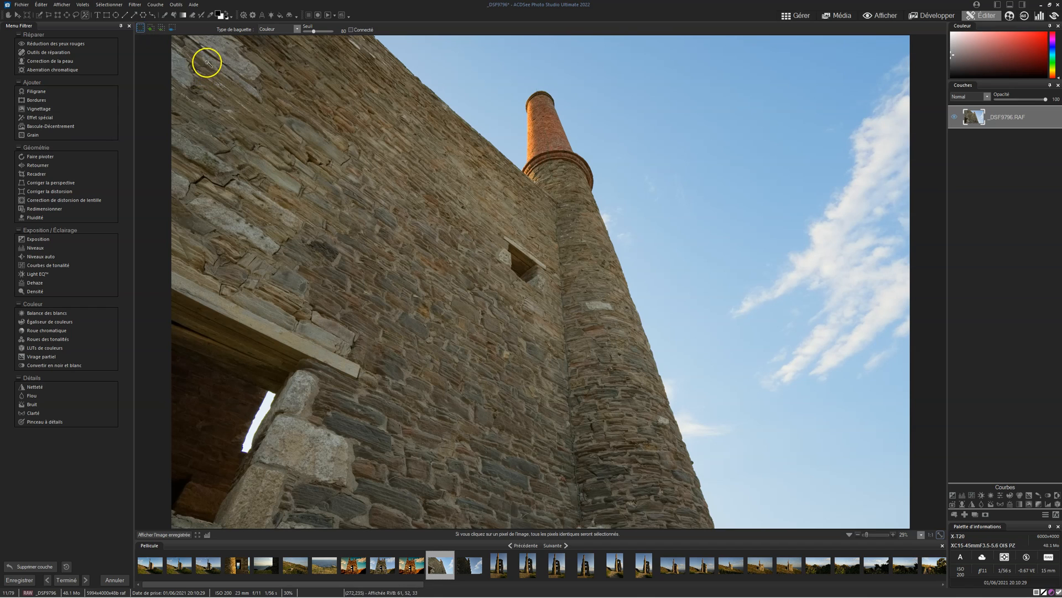
pyautogui.click(292, 29)
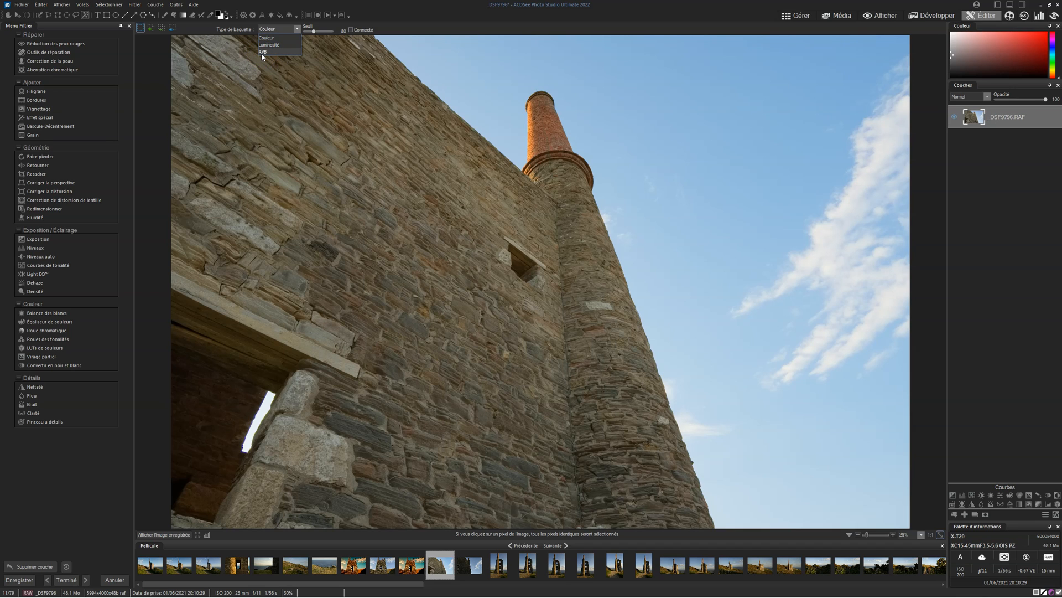
pyautogui.click(388, 27)
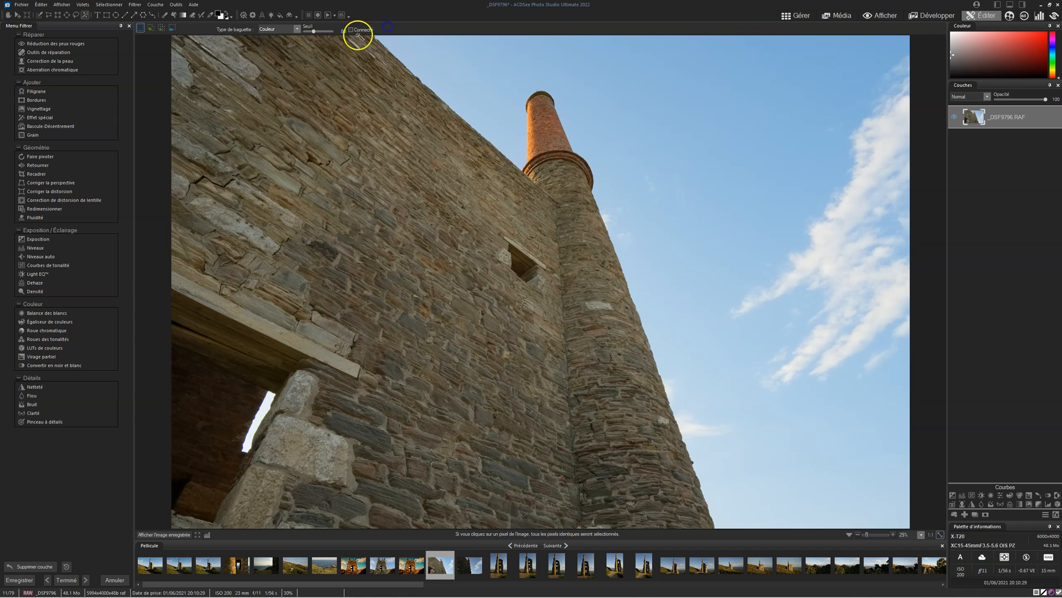
pyautogui.moveTo(316, 34); pyautogui.dragTo(307, 34)
pyautogui.click(351, 135)
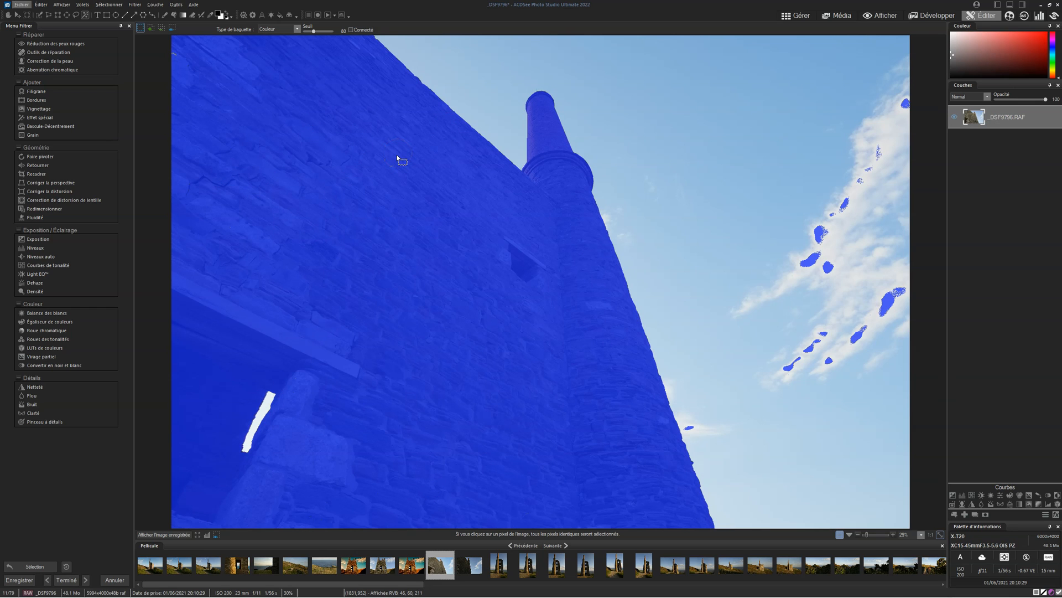
pyautogui.click(387, 178)
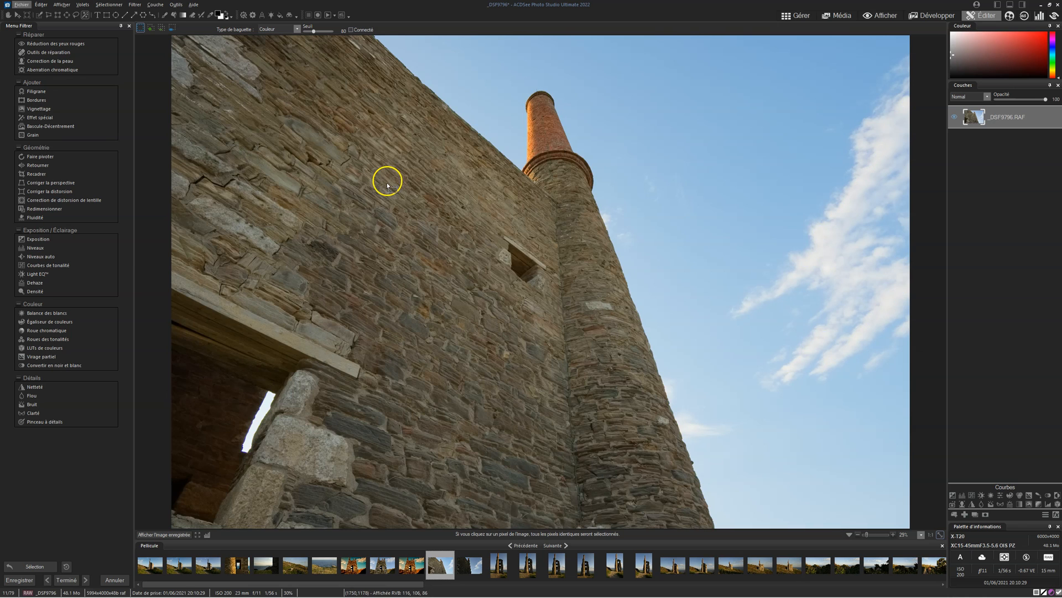
# Set the magic wand threshold to 4, enable Connecté, and select connected pixels of a stone on the upper wall.
pyautogui.moveTo(314, 32); pyautogui.dragTo(309, 34)
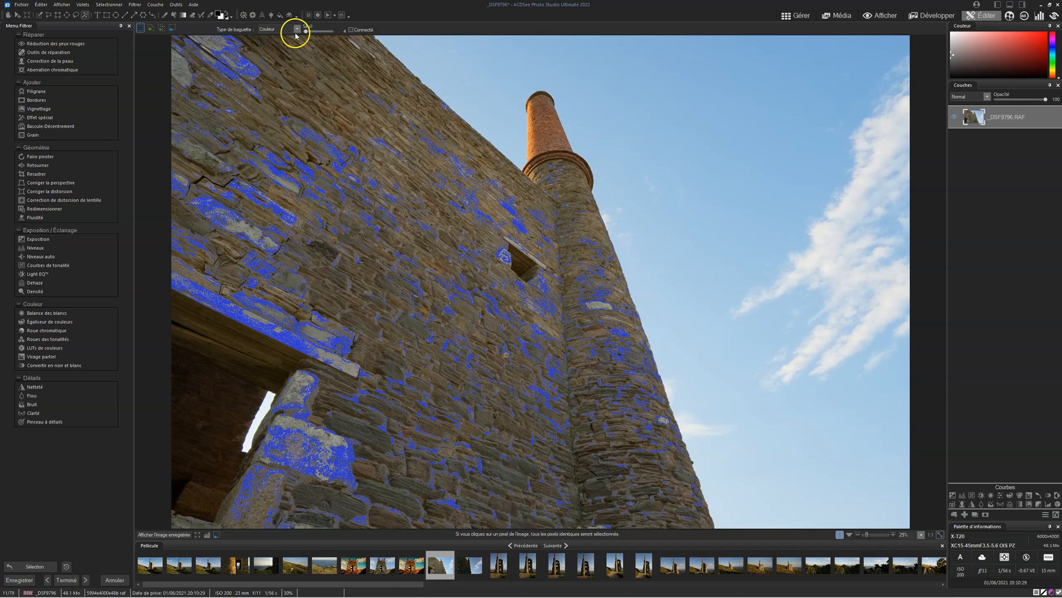
pyautogui.click(351, 30)
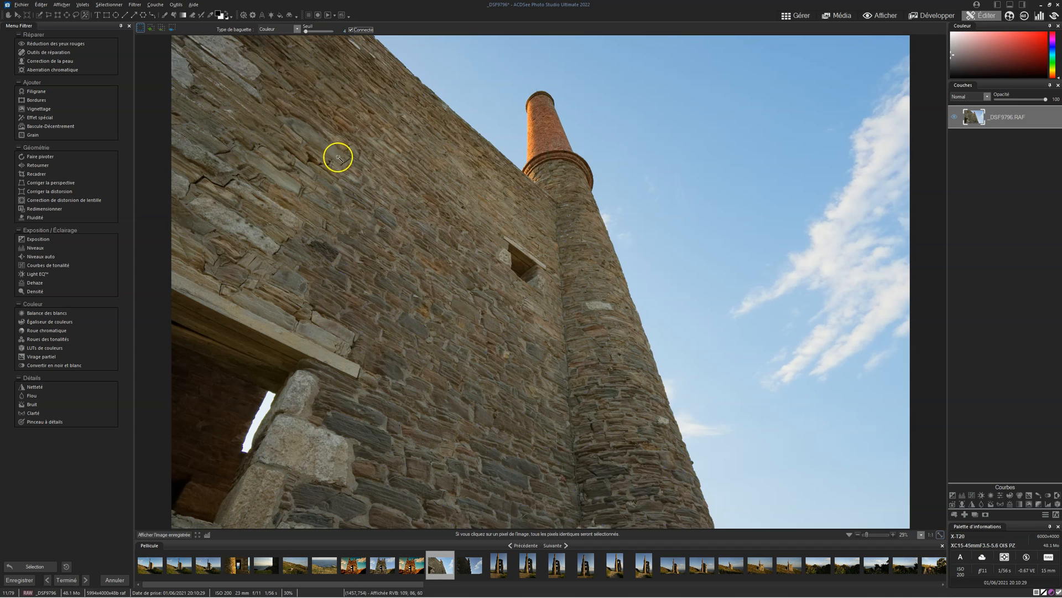
pyautogui.click(324, 145)
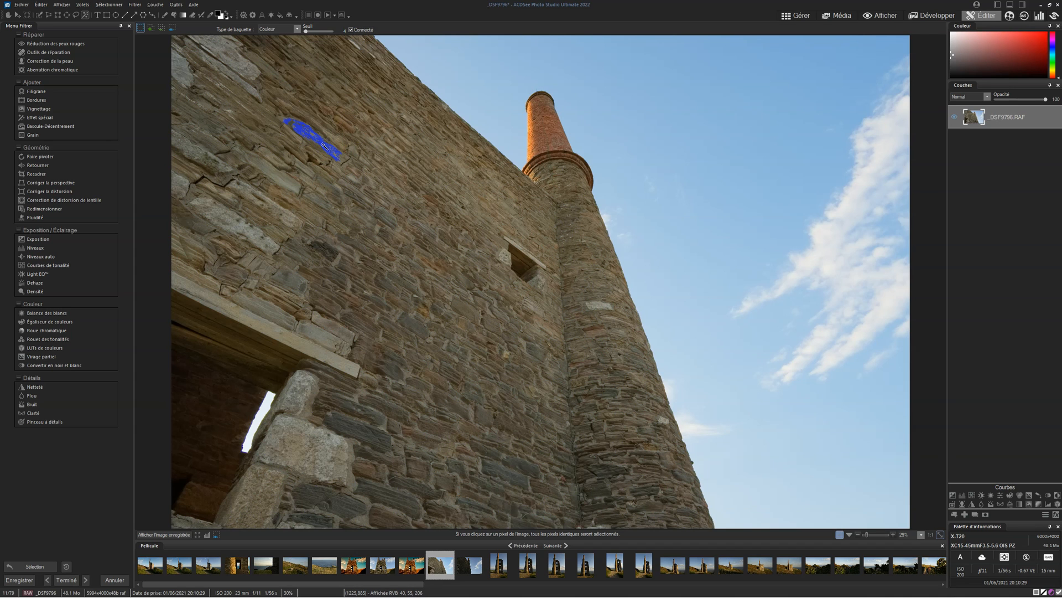
pyautogui.click(341, 154)
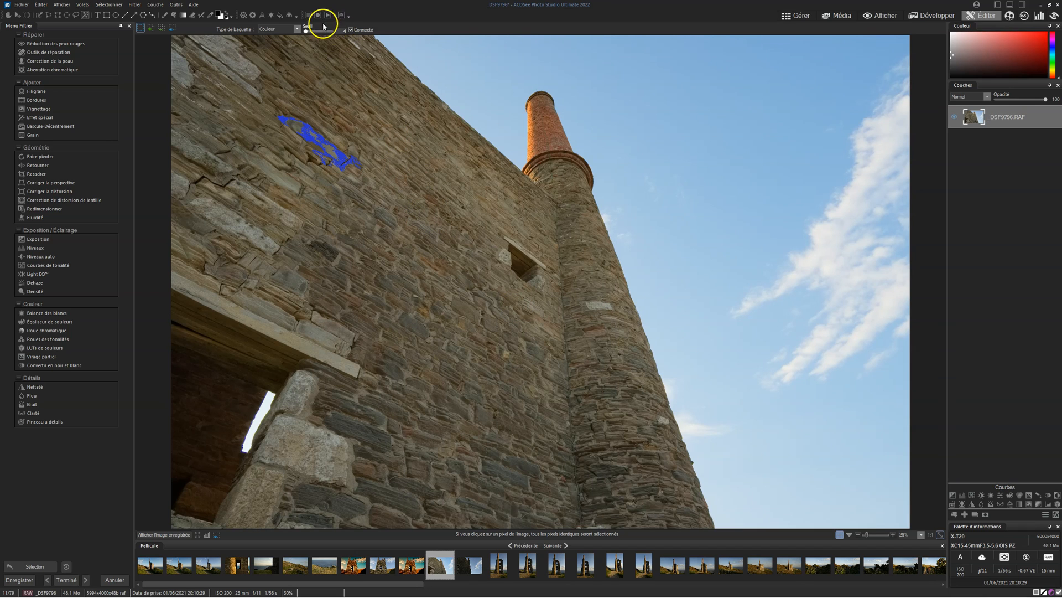
# Look through the available magic wand types and toggle the Connecté option.
pyautogui.click(295, 29)
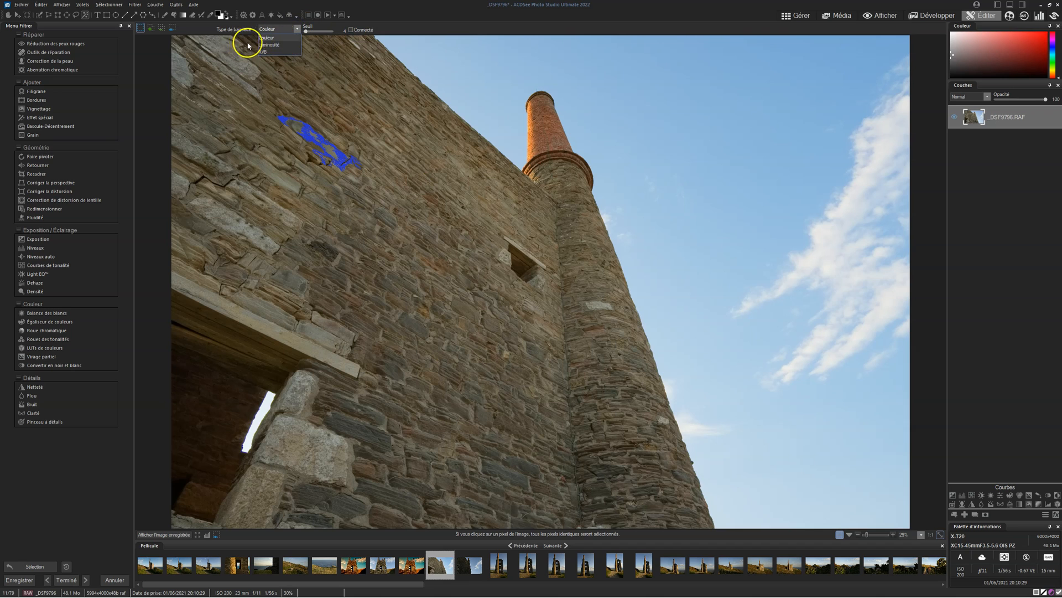
pyautogui.click(149, 30)
pyautogui.click(355, 31)
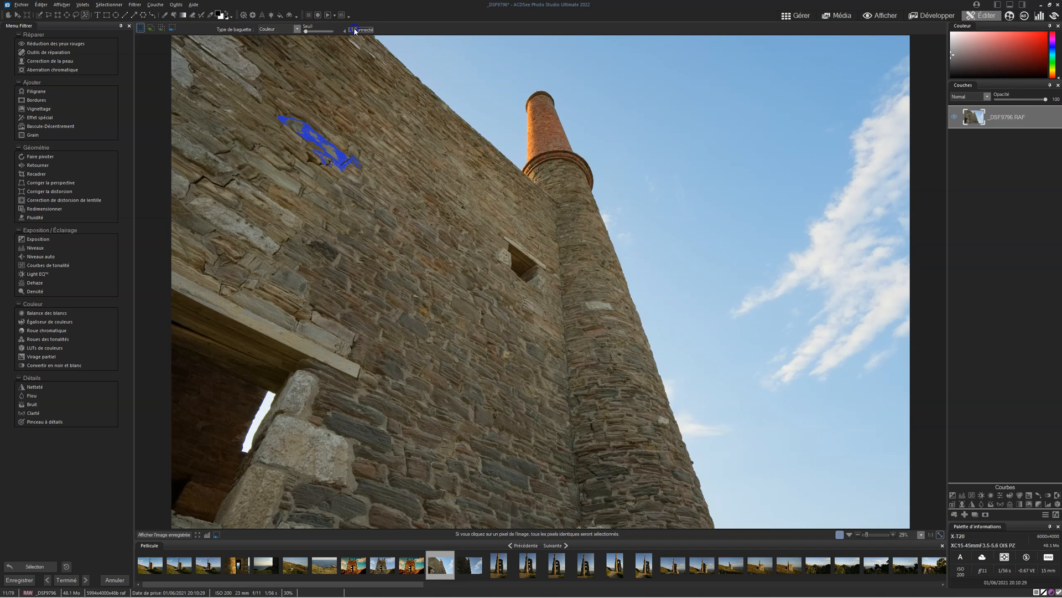
# Extend the selection in add mode with neighbouring connected pixels across the elongated grey stone on the upper wall.
pyautogui.click(153, 29)
pyautogui.click(333, 148)
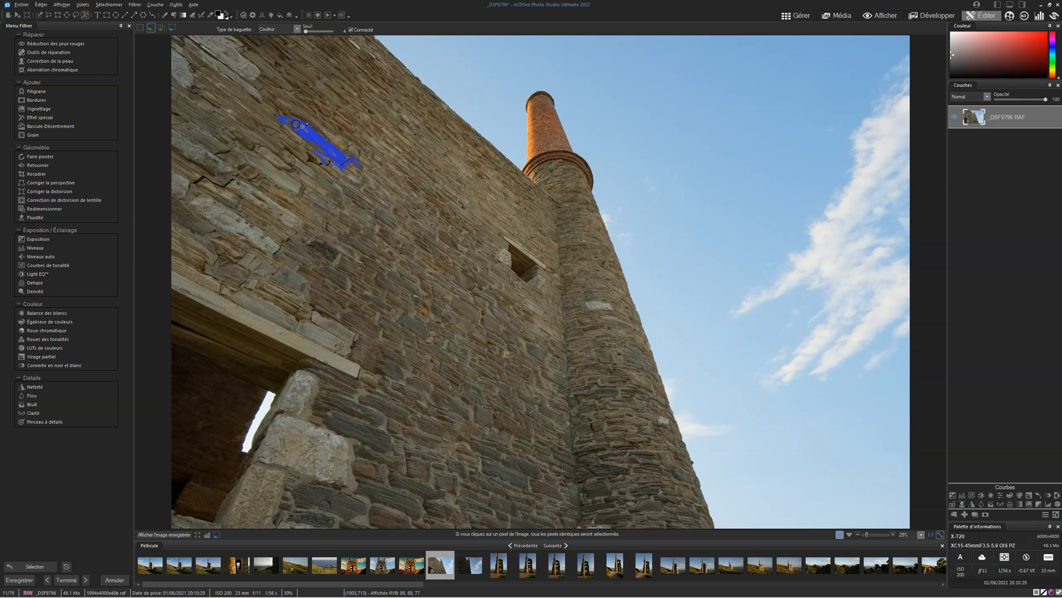
pyautogui.click(931, 535)
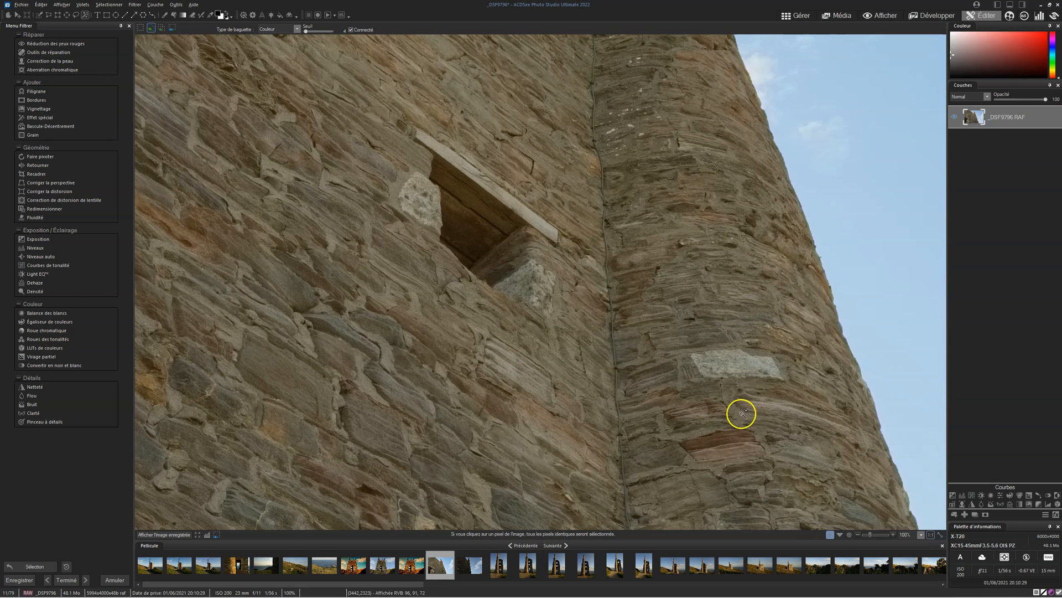
pyautogui.click(8, 15)
pyautogui.moveTo(278, 125); pyautogui.dragTo(543, 299)
pyautogui.moveTo(256, 88); pyautogui.dragTo(603, 270)
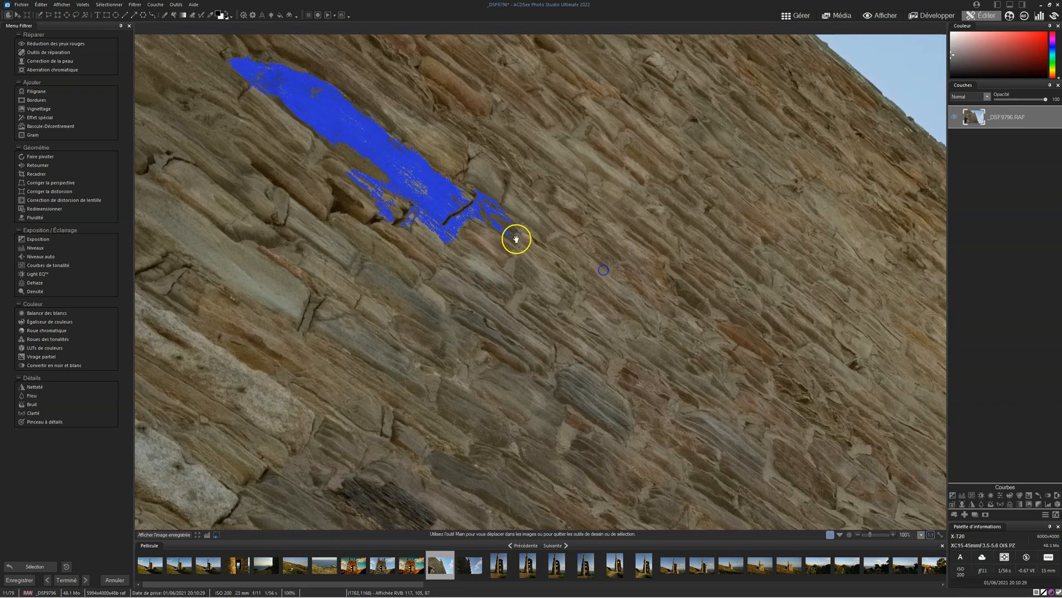
pyautogui.moveTo(395, 193); pyautogui.dragTo(474, 321)
pyautogui.click(85, 15)
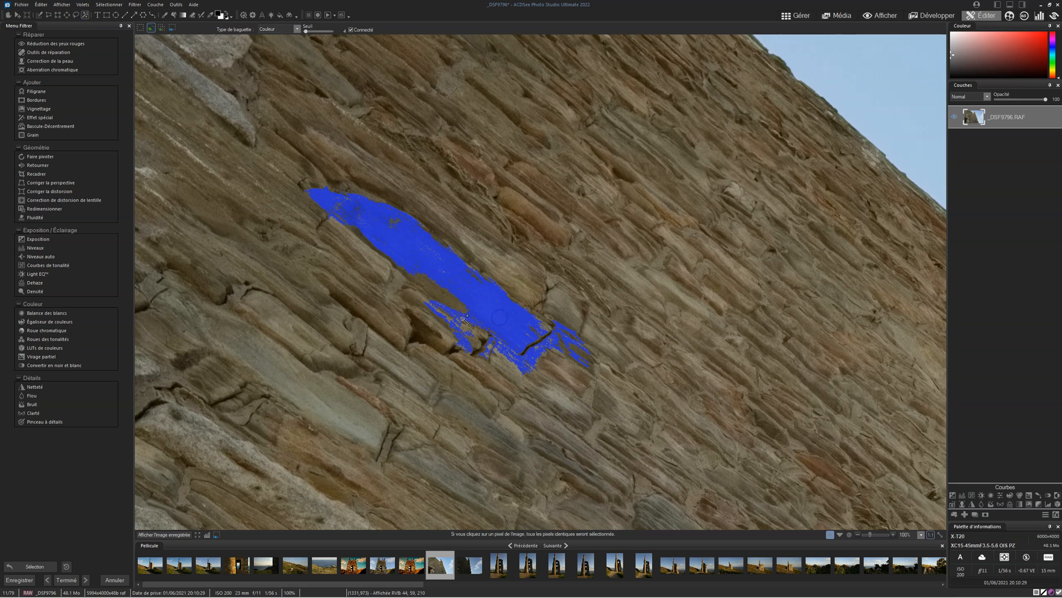
pyautogui.click(542, 341)
pyautogui.click(444, 332)
pyautogui.click(505, 360)
pyautogui.click(401, 199)
pyautogui.click(397, 225)
pyautogui.click(432, 250)
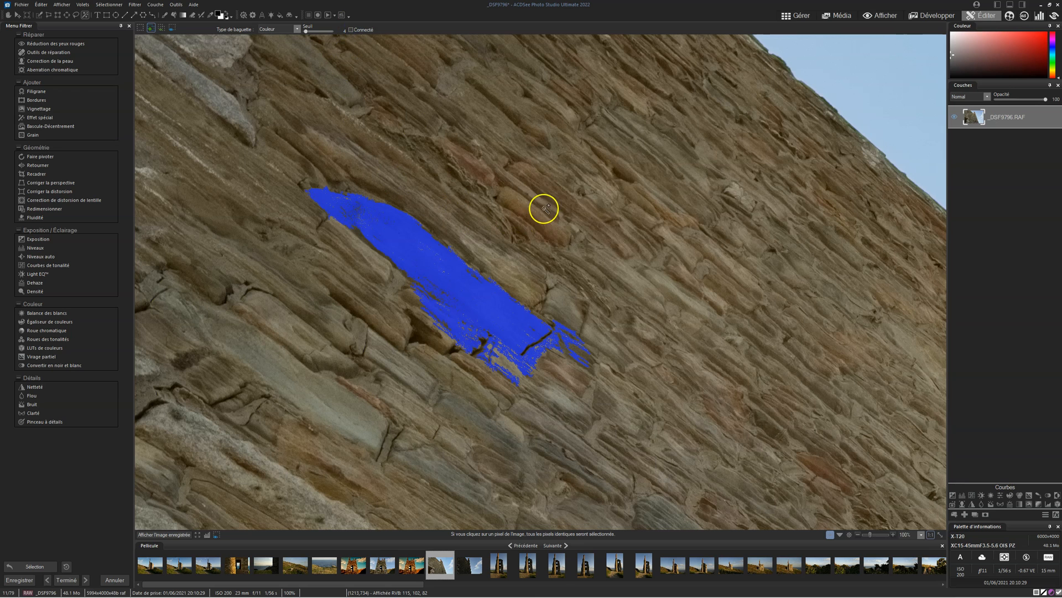
# Add similar pixels across the whole wall to the selection with Connecté off, and clear the selection.
pyautogui.click(496, 121)
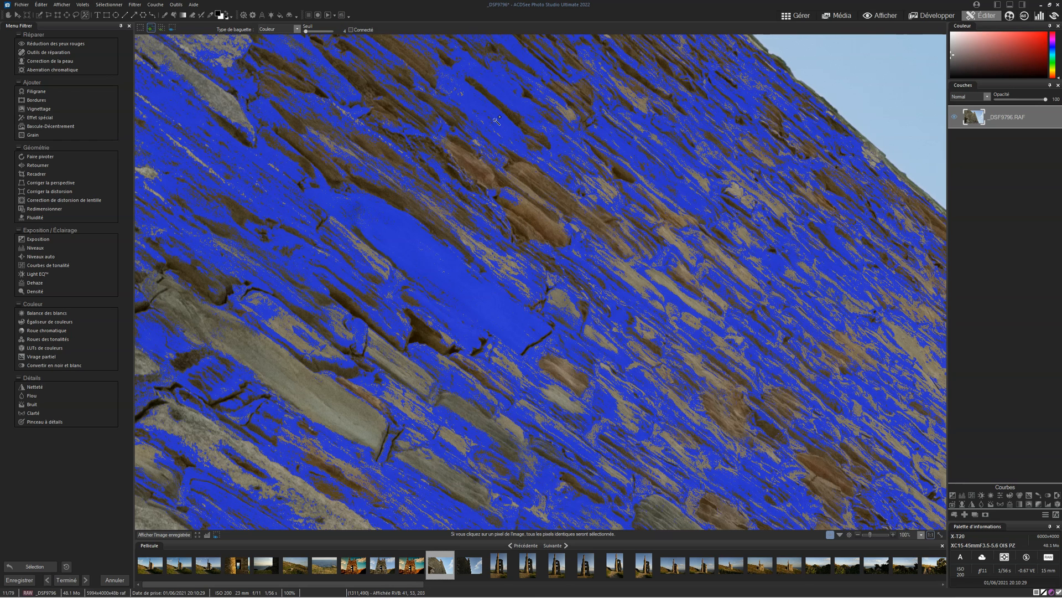
pyautogui.hotkey('ctrl', 'd')
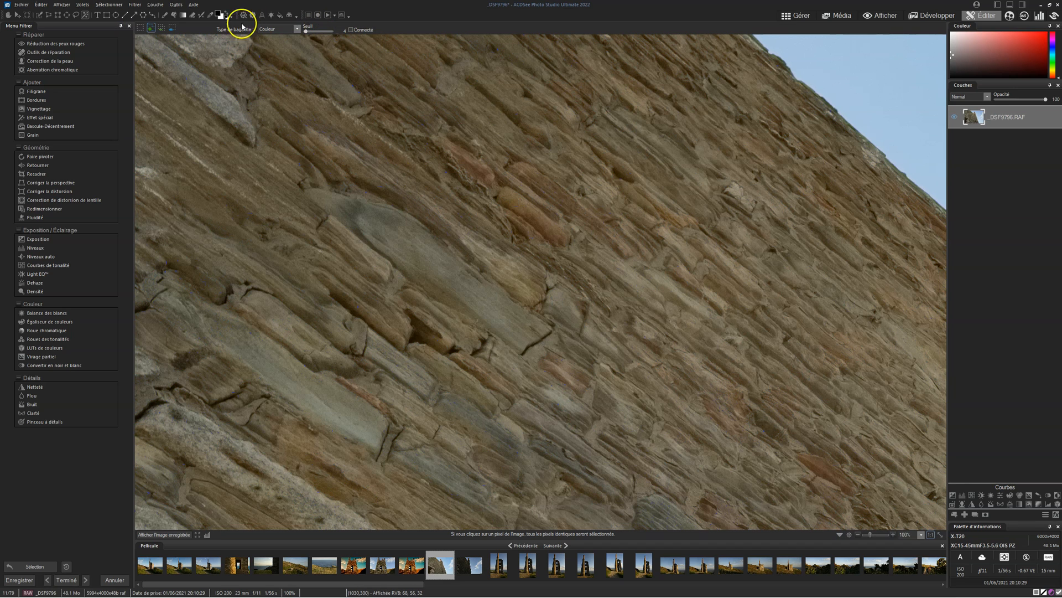
# Select the grey stone's connected pixels in add mode with Connecté on, and remove areas inside it in subtract mode.
pyautogui.click(161, 28)
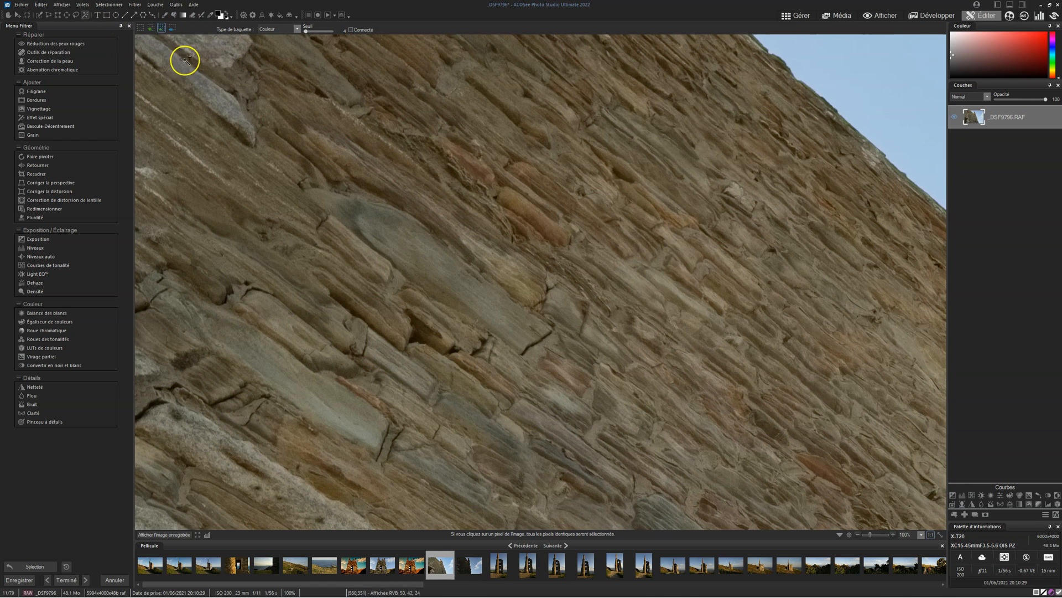
pyautogui.click(352, 30)
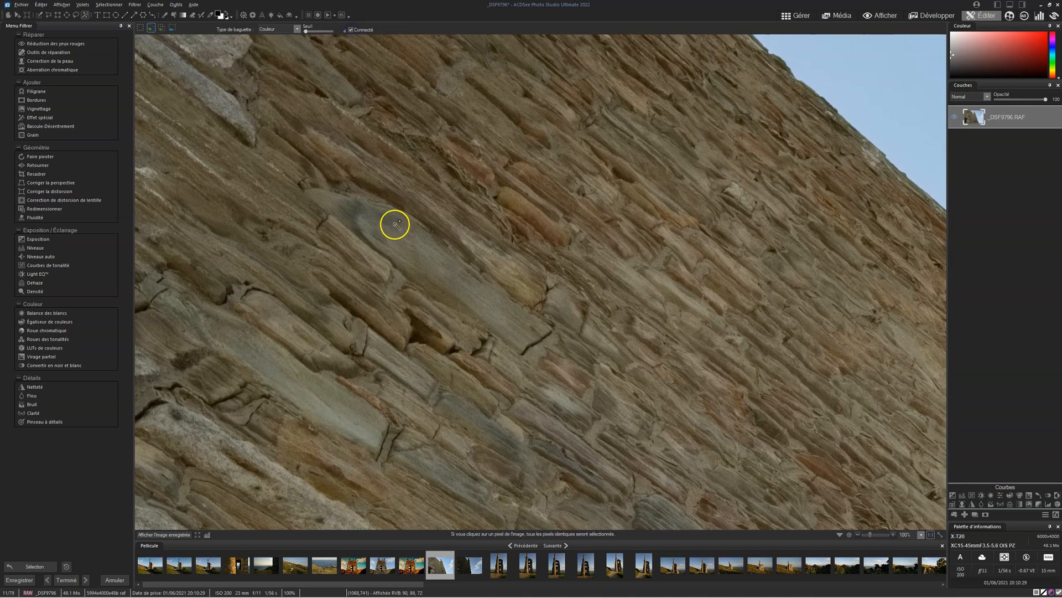
pyautogui.click(412, 250)
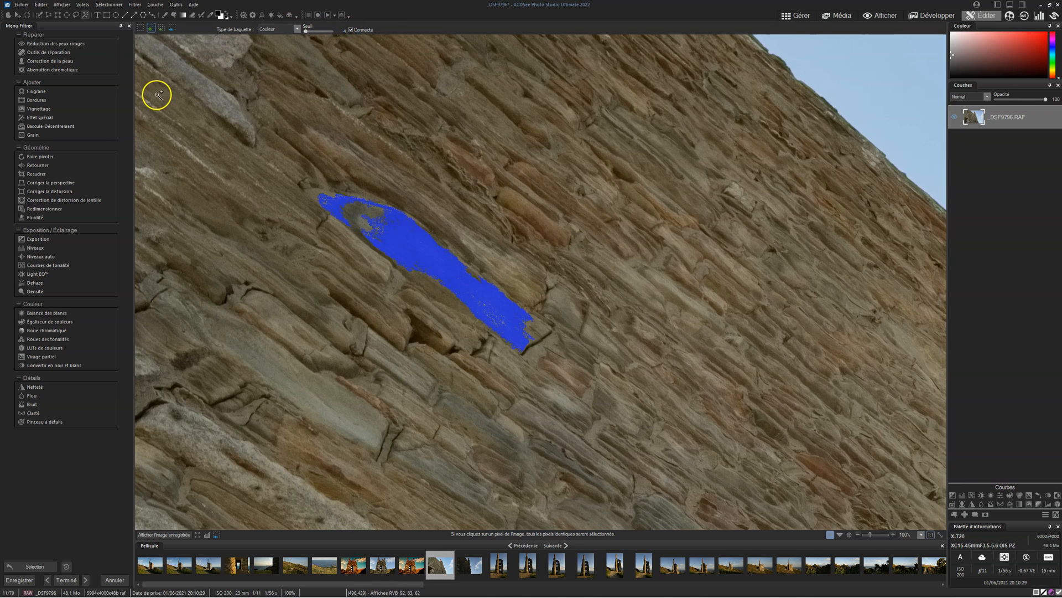
pyautogui.click(162, 28)
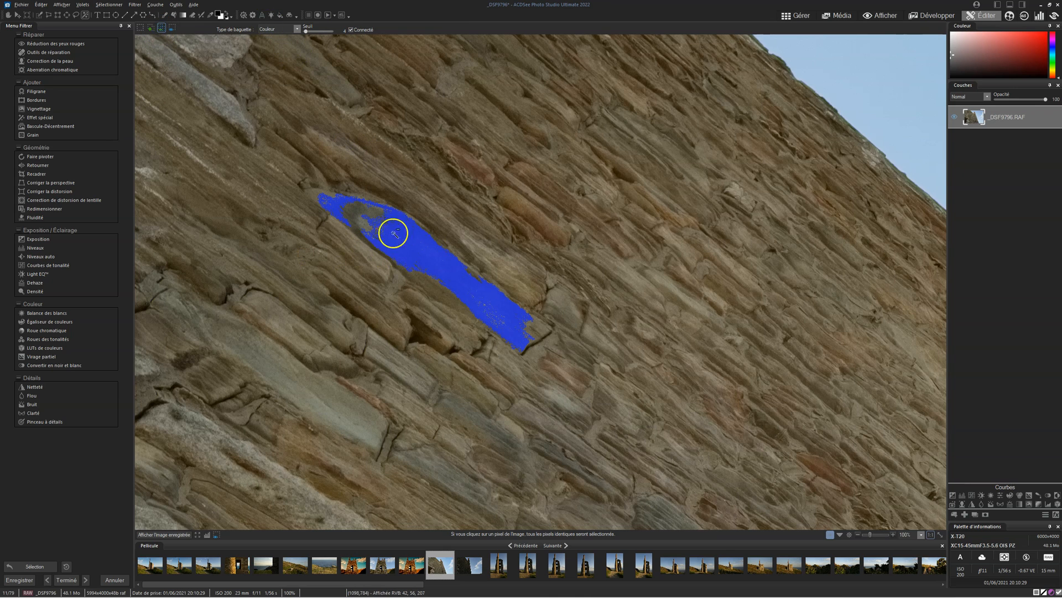
pyautogui.click(414, 249)
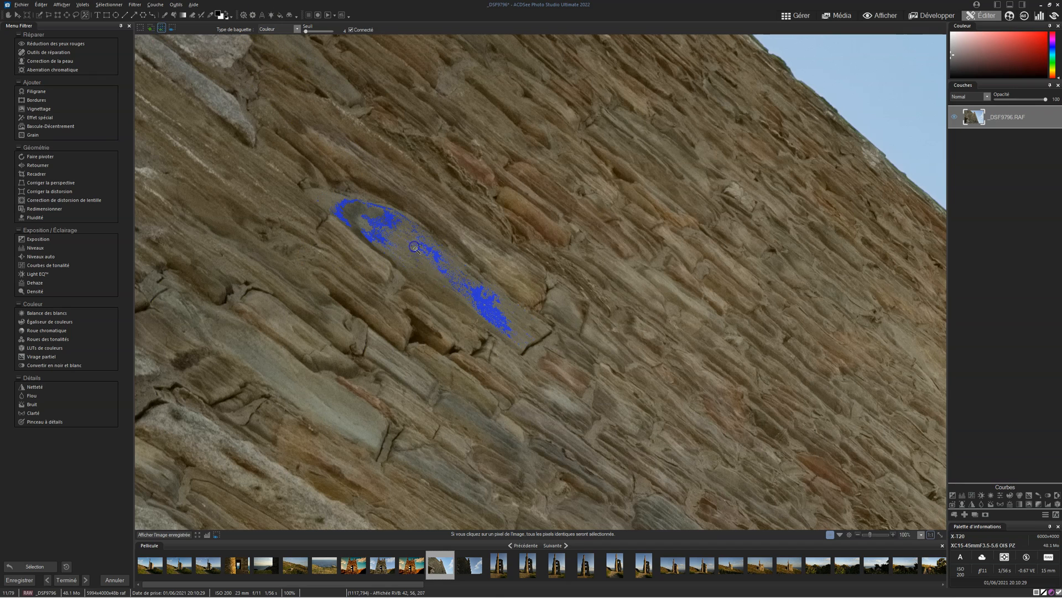
pyautogui.click(431, 282)
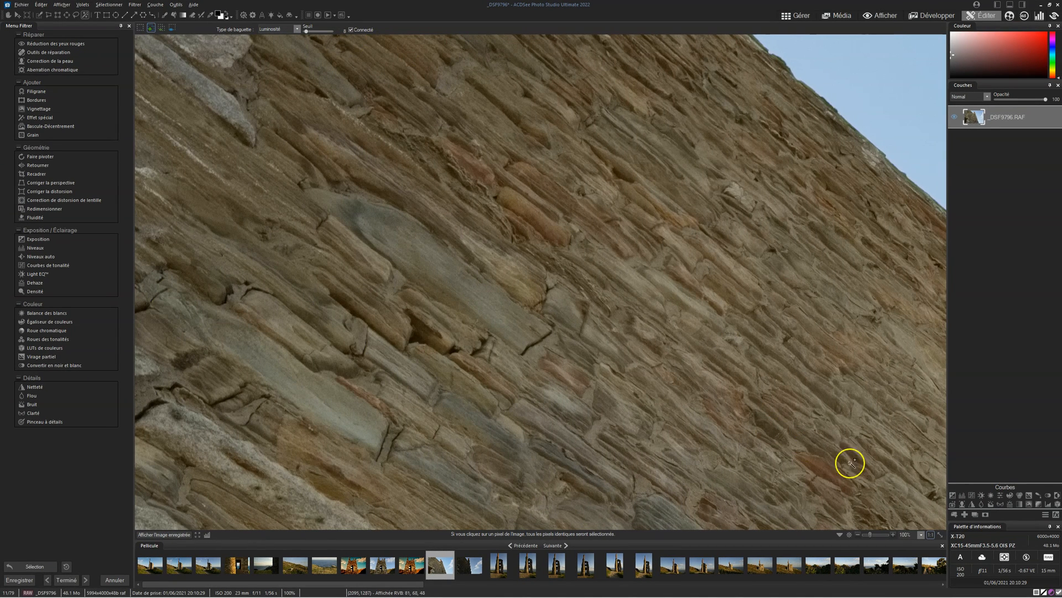
# Select the whole building with the magic wand, using type Couleur, threshold 84 and Connecté on.
pyautogui.click(939, 535)
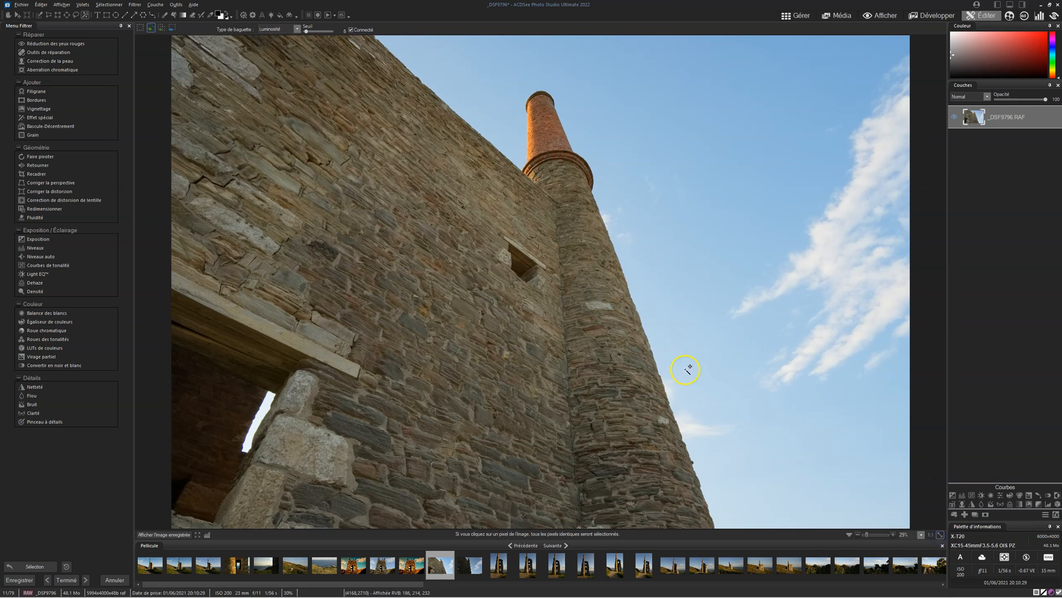
pyautogui.moveTo(307, 33); pyautogui.dragTo(314, 32)
pyautogui.click(290, 30)
pyautogui.click(270, 38)
pyautogui.click(331, 142)
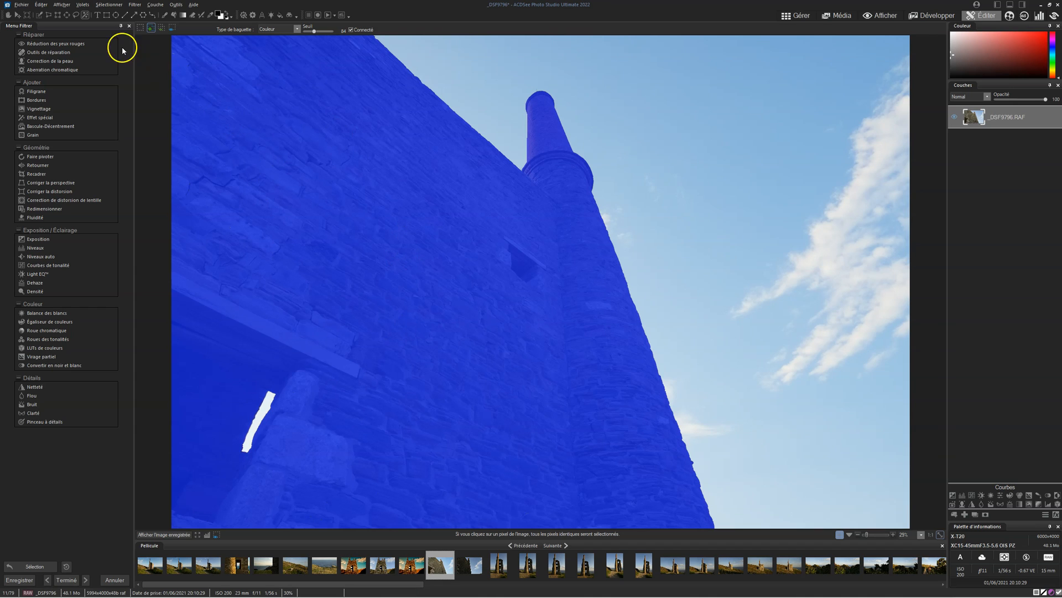
# Open the selection basket (Panier de sélection) and add the current building selection to it.
pyautogui.click(114, 5)
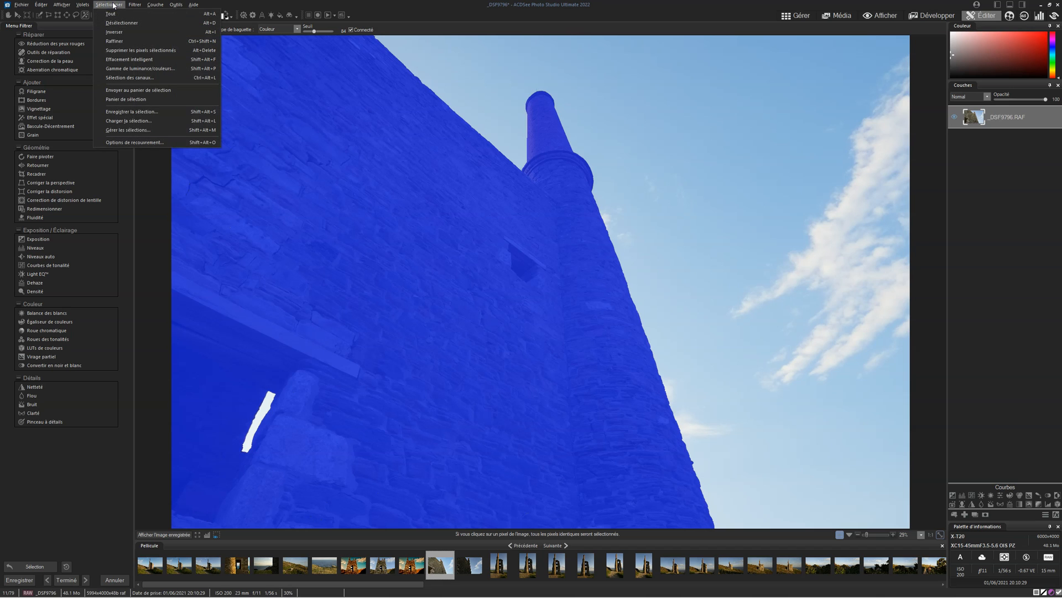
pyautogui.click(132, 99)
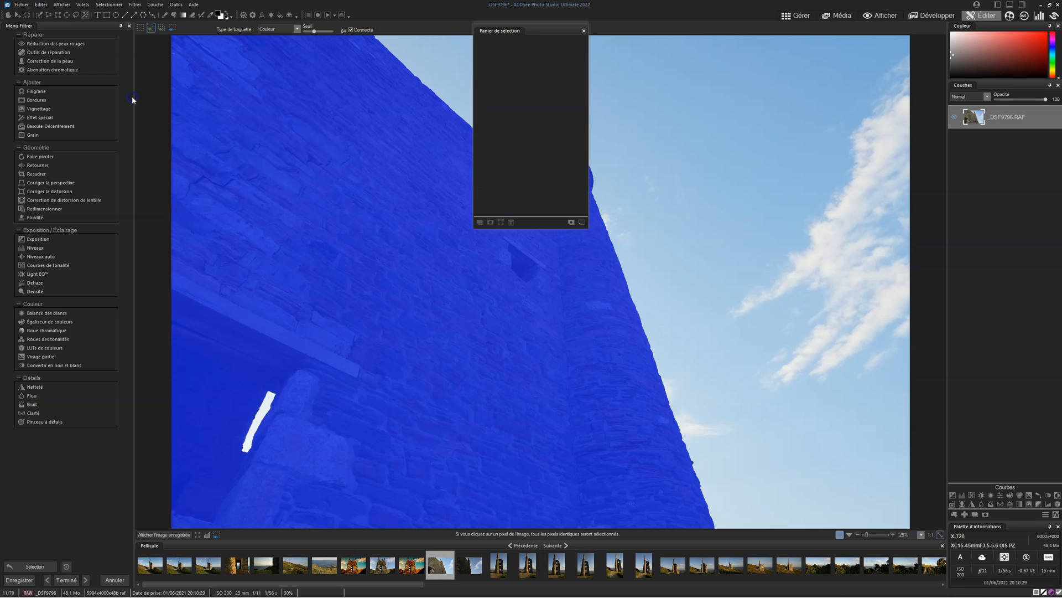
pyautogui.moveTo(541, 31); pyautogui.dragTo(281, 75)
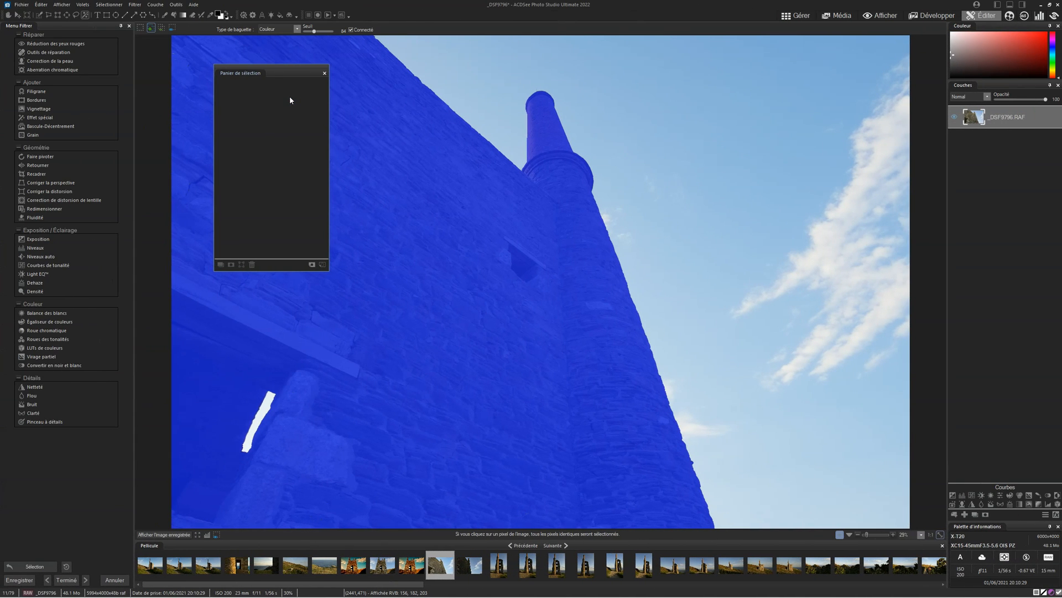
pyautogui.click(323, 264)
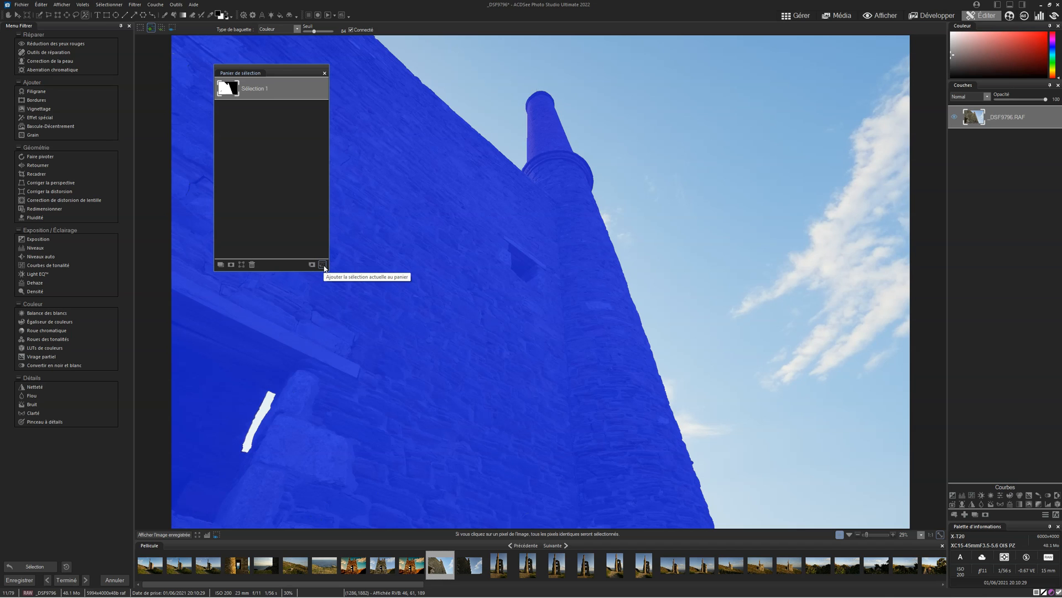
# Duplicate Sélection 1 in the selection basket and remove the copy.
pyautogui.click(220, 265)
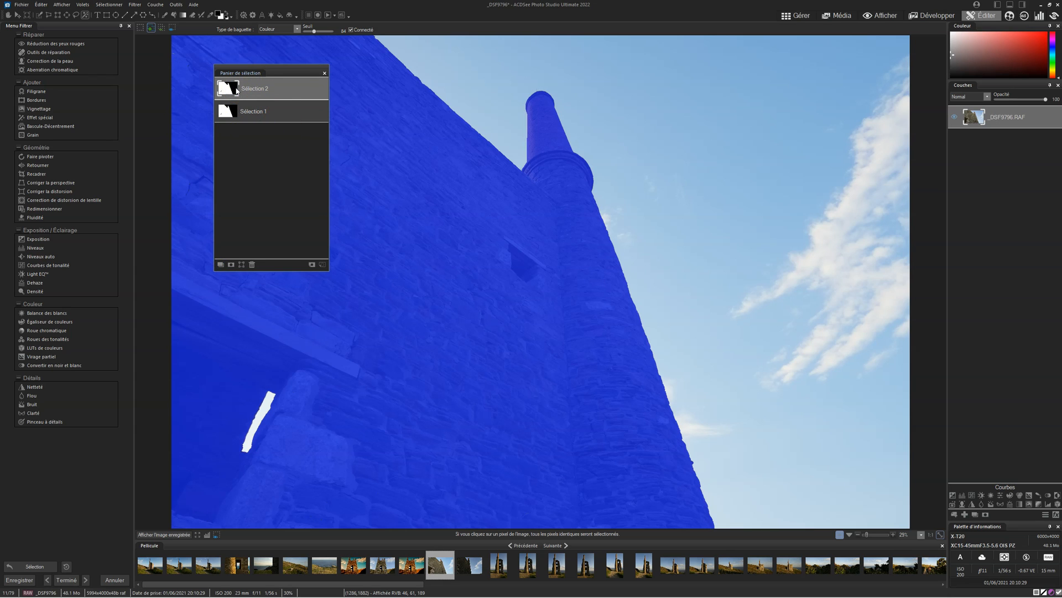
pyautogui.click(242, 265)
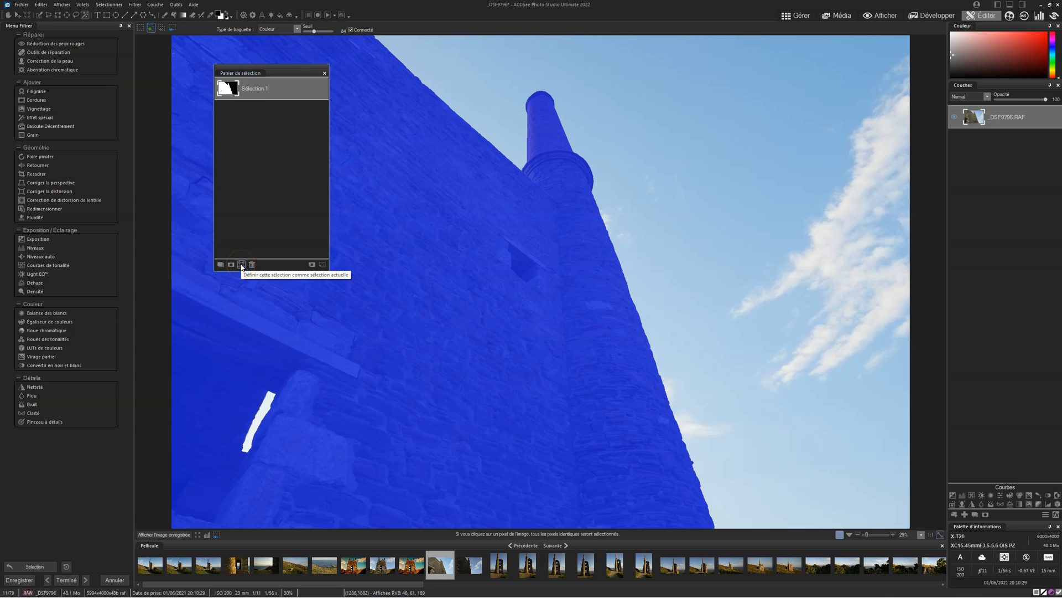
# Clear the selection on the photo and restore Sélection 1 from the basket as the current selection.
pyautogui.moveTo(275, 73); pyautogui.dragTo(825, 102)
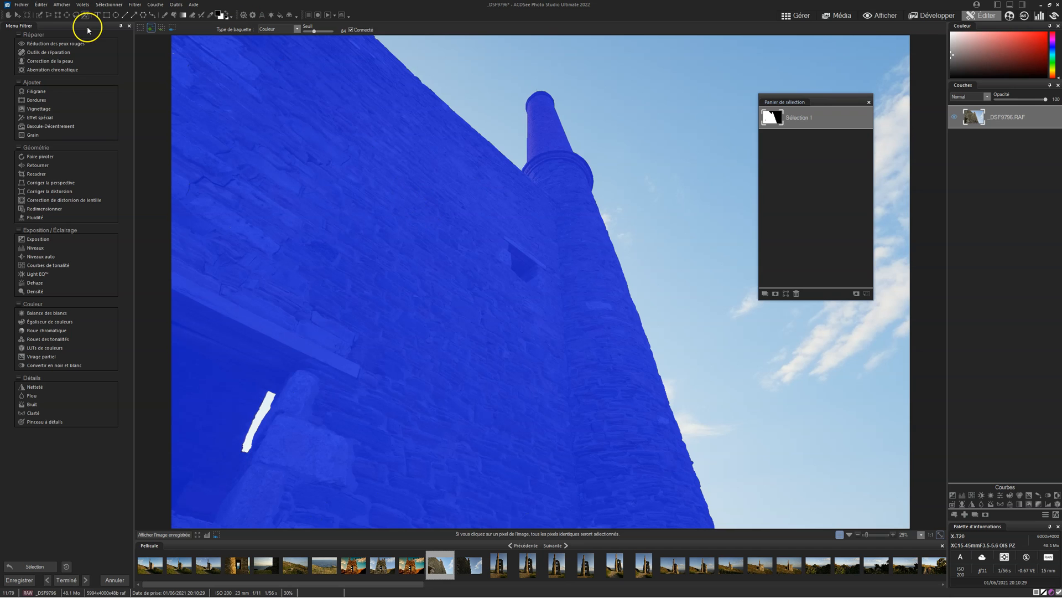
pyautogui.click(15, 16)
pyautogui.click(444, 268)
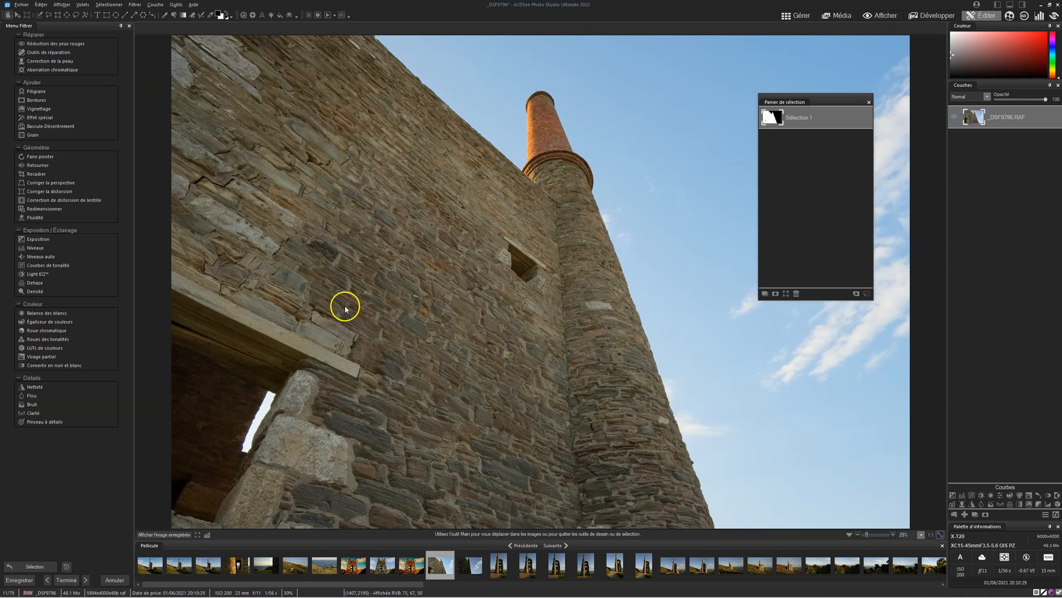
pyautogui.click(786, 294)
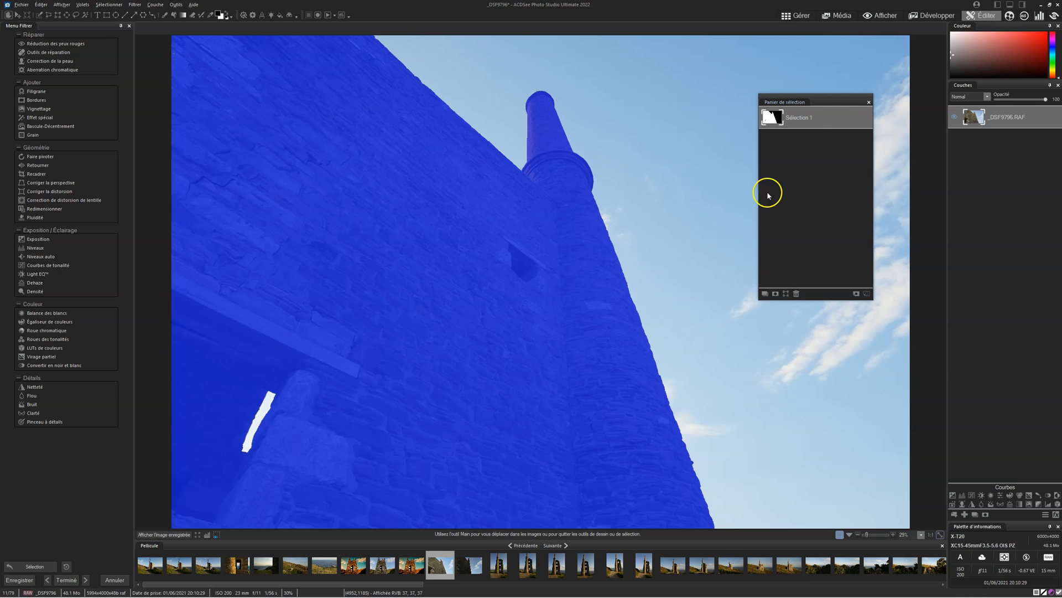
# Duplicate the _DSF9796.RAF layer and apply Sélection 1 from the basket as the copy's mask.
pyautogui.moveTo(833, 104); pyautogui.dragTo(706, 135)
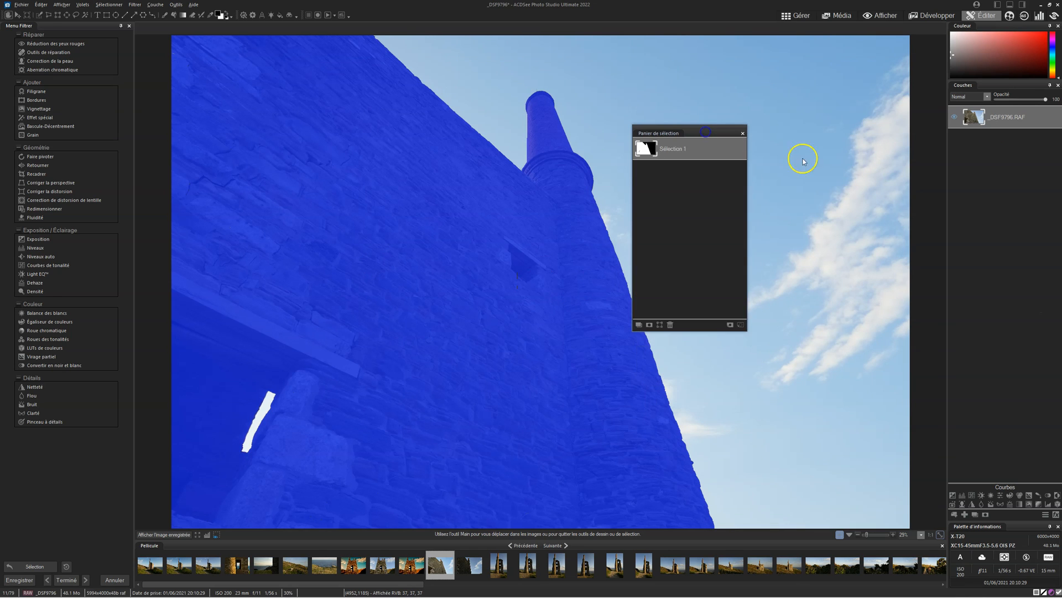
pyautogui.rightClick(972, 115)
pyautogui.click(968, 132)
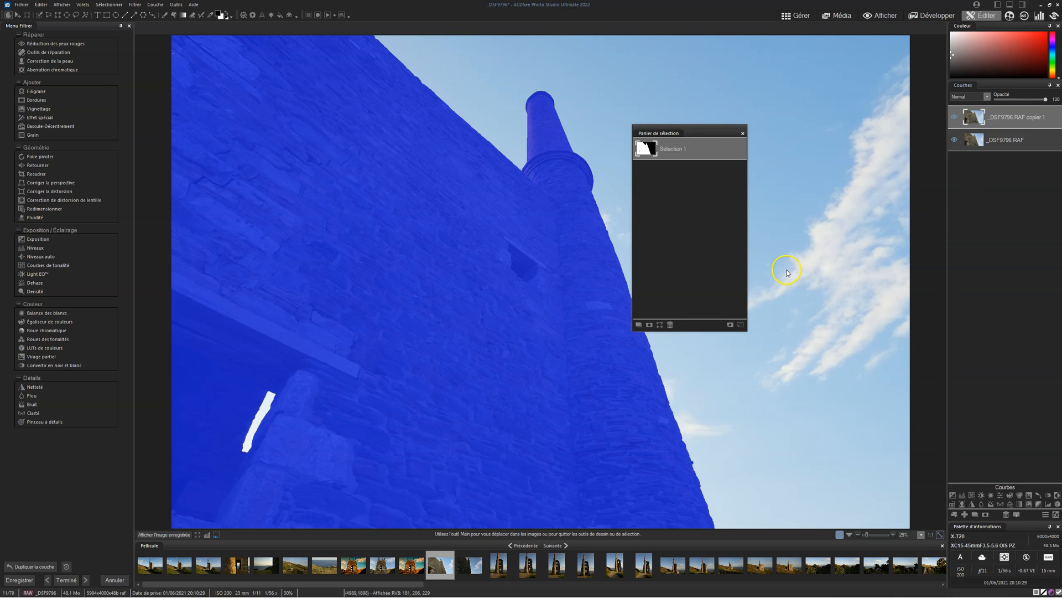
pyautogui.click(650, 325)
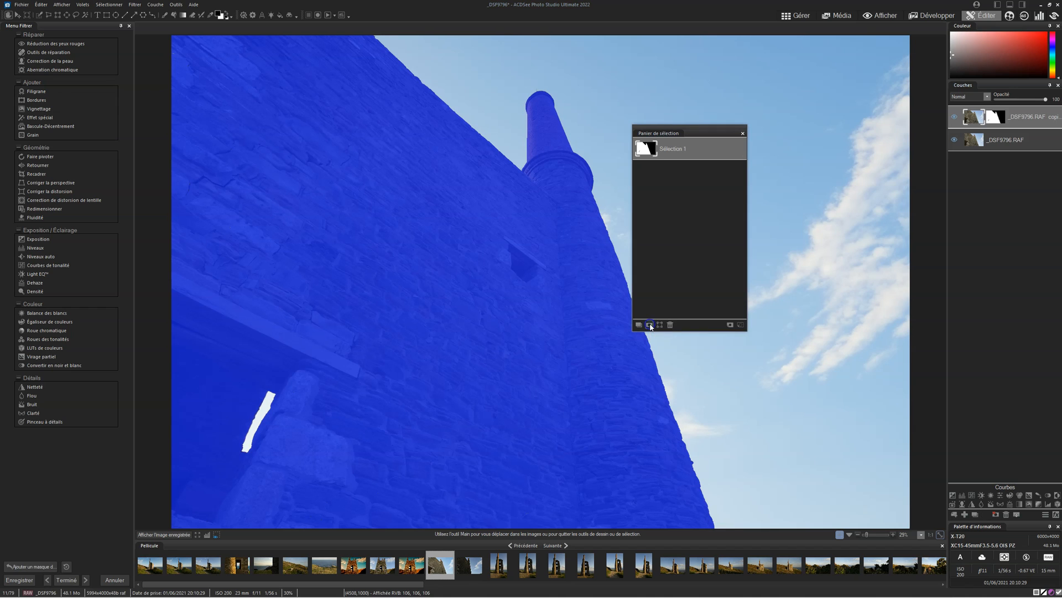
# Invert the layer copy's mask and send it to the selection basket.
pyautogui.click(999, 118)
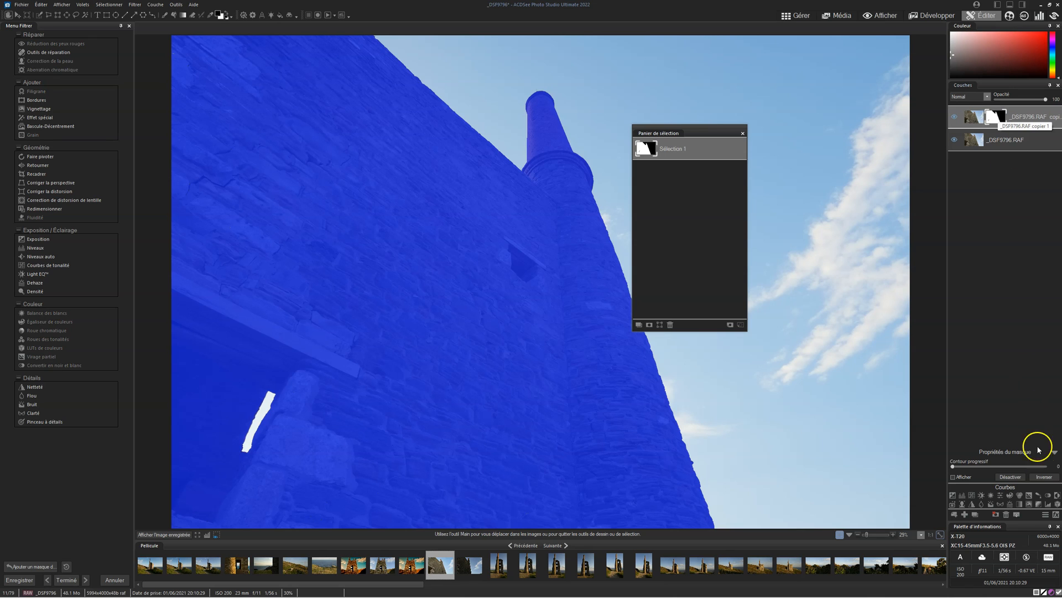
pyautogui.click(1046, 477)
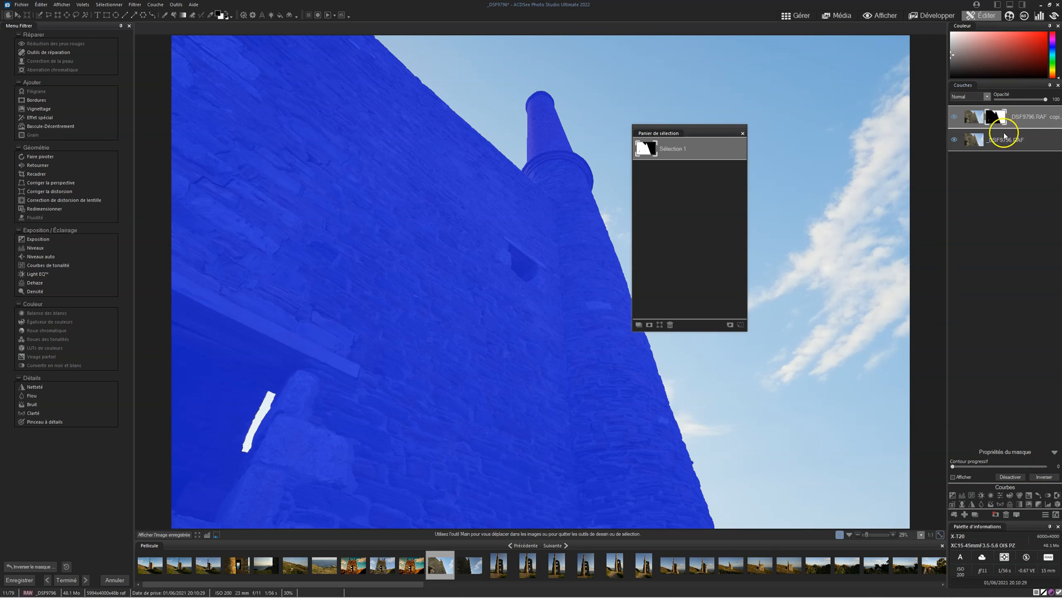
pyautogui.click(997, 116)
pyautogui.rightClick(998, 118)
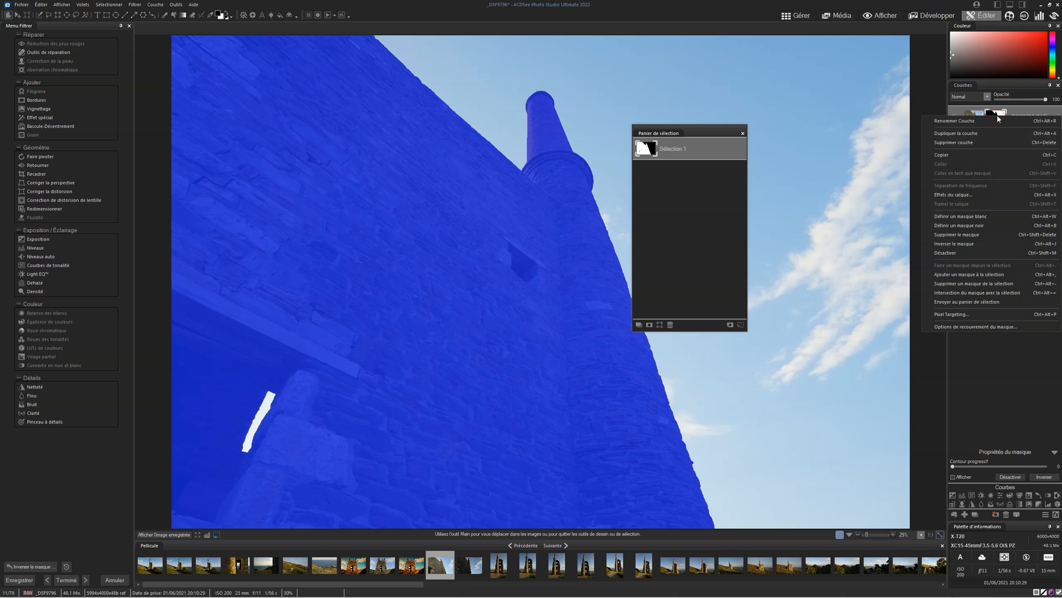
pyautogui.click(972, 302)
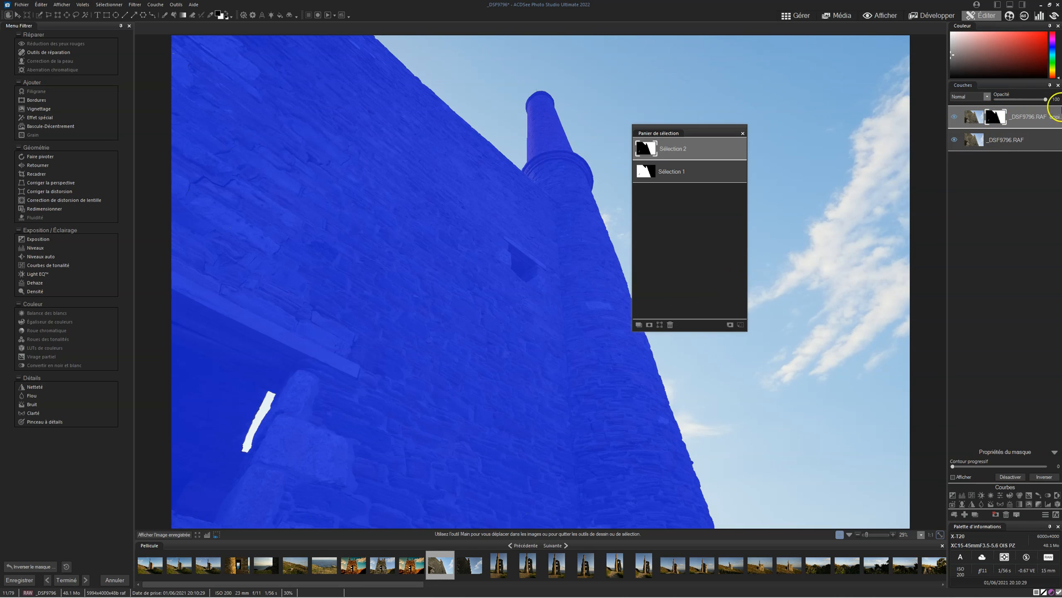
# Replace the masked layer copy with a fresh duplicate of _DSF9796.RAF, and load Sélection 2 as the current selection.
pyautogui.click(1000, 118)
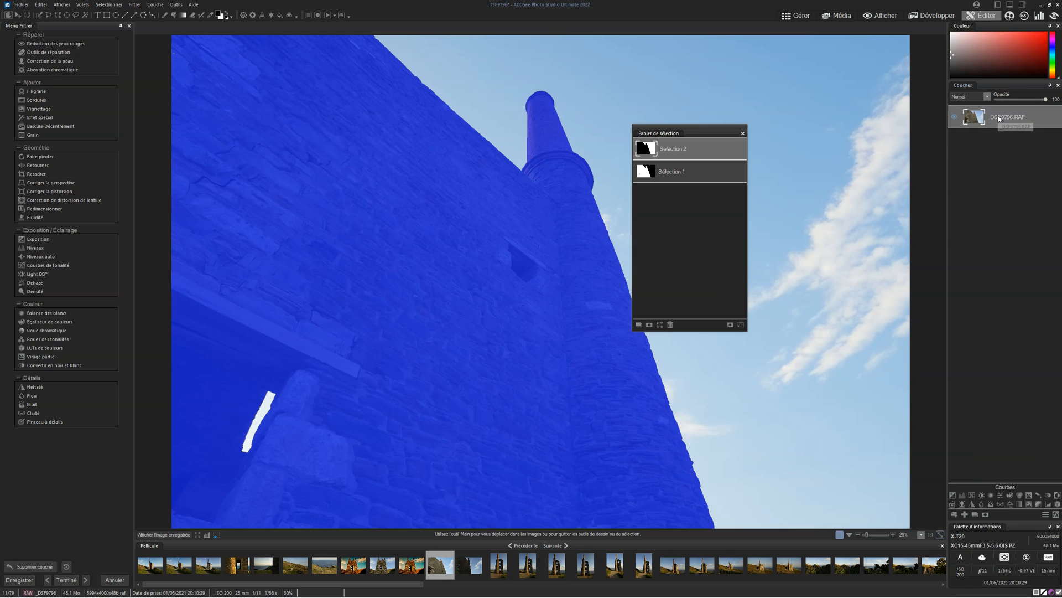
pyautogui.rightClick(975, 118)
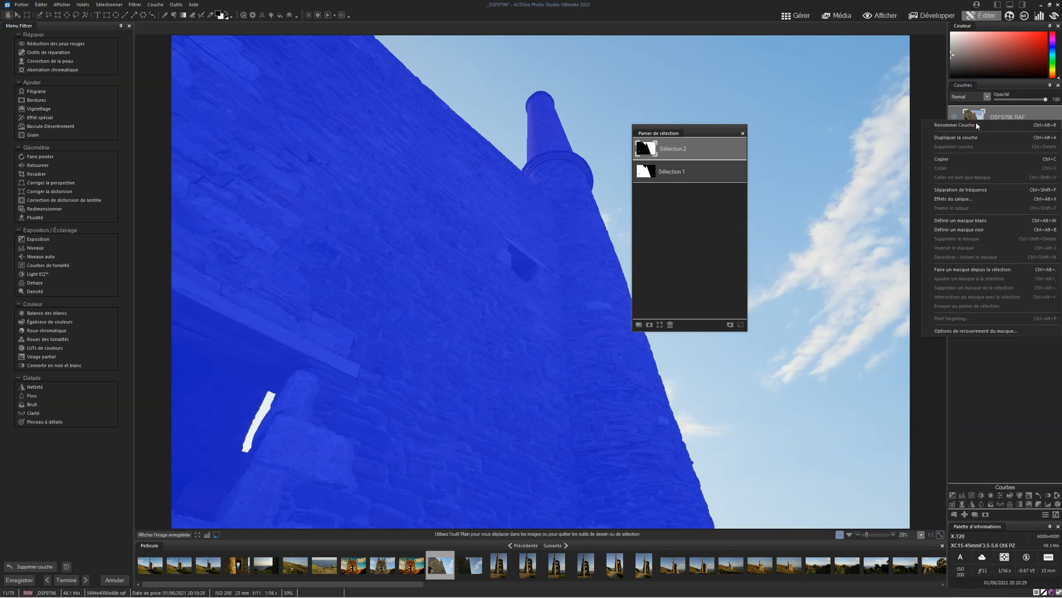
pyautogui.click(974, 138)
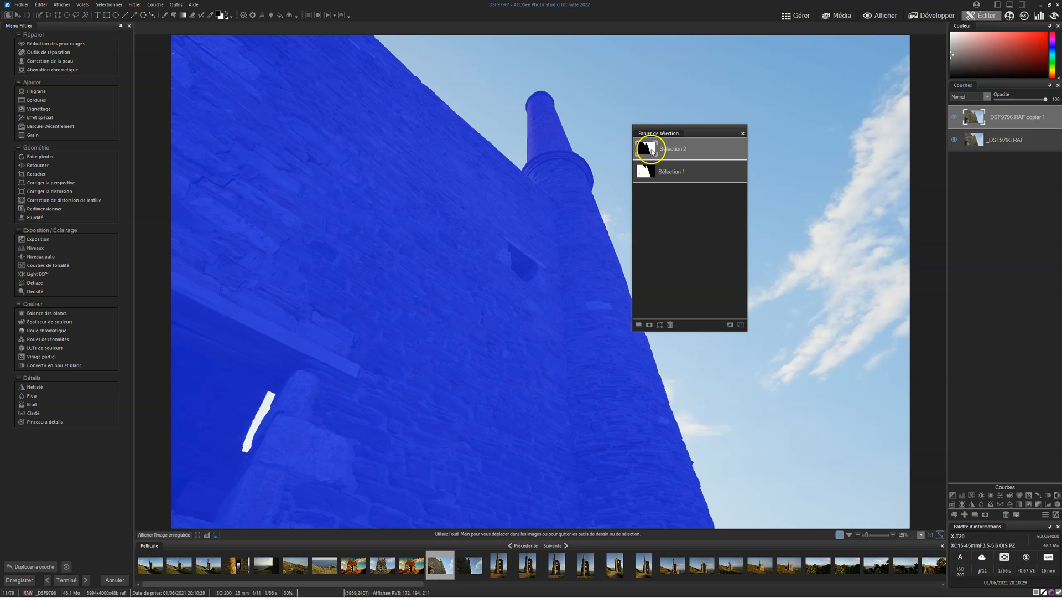
pyautogui.click(660, 325)
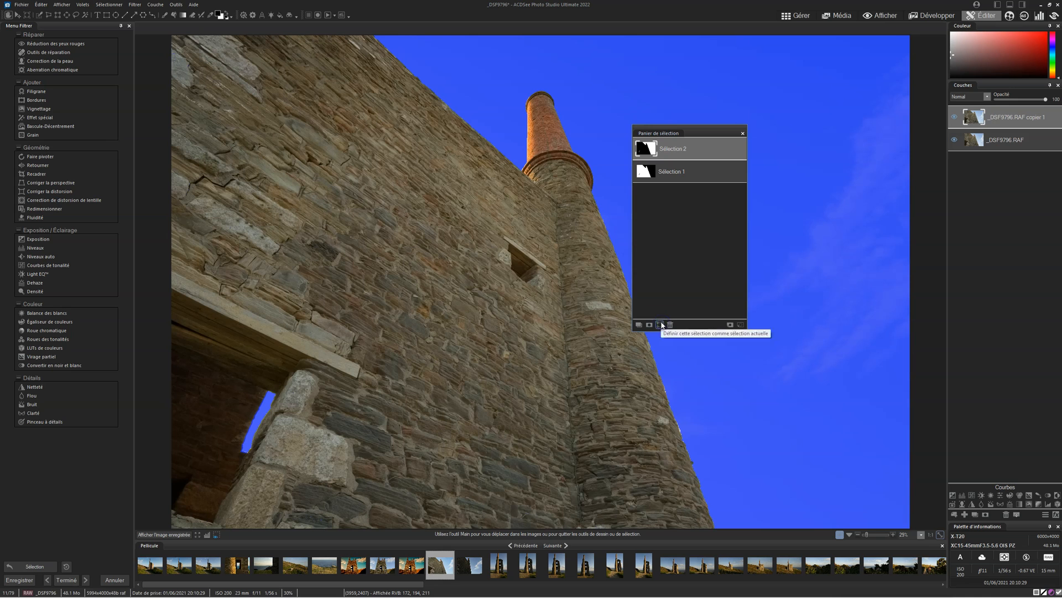
# Add a Curves adjustment layer limited to the sky selection and lower the curve's midtones slightly to darken the sky.
pyautogui.click(963, 495)
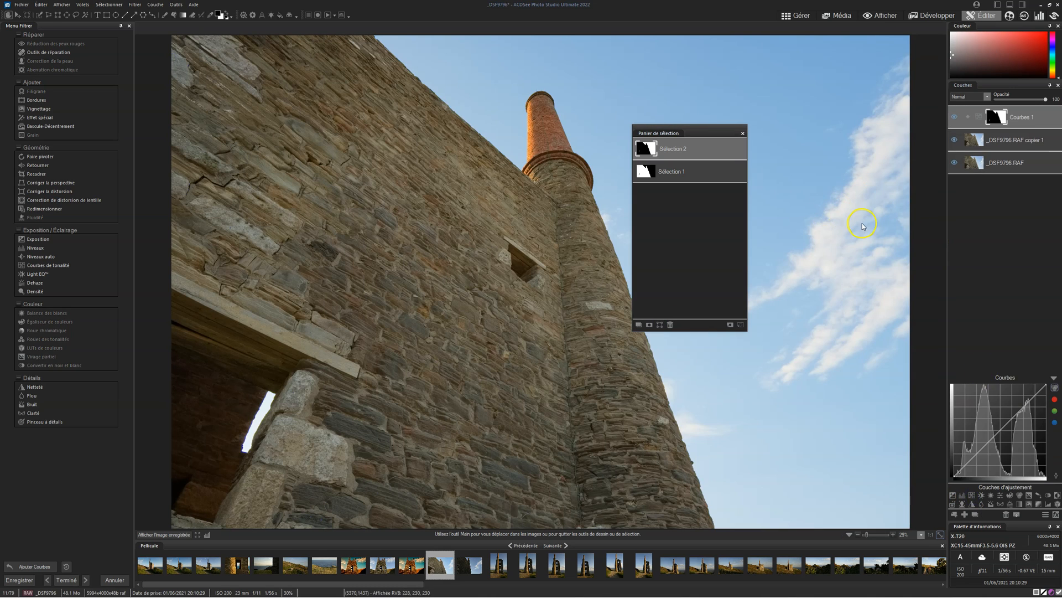
pyautogui.moveTo(998, 435); pyautogui.dragTo(1002, 445)
pyautogui.moveTo(702, 131); pyautogui.dragTo(453, 270)
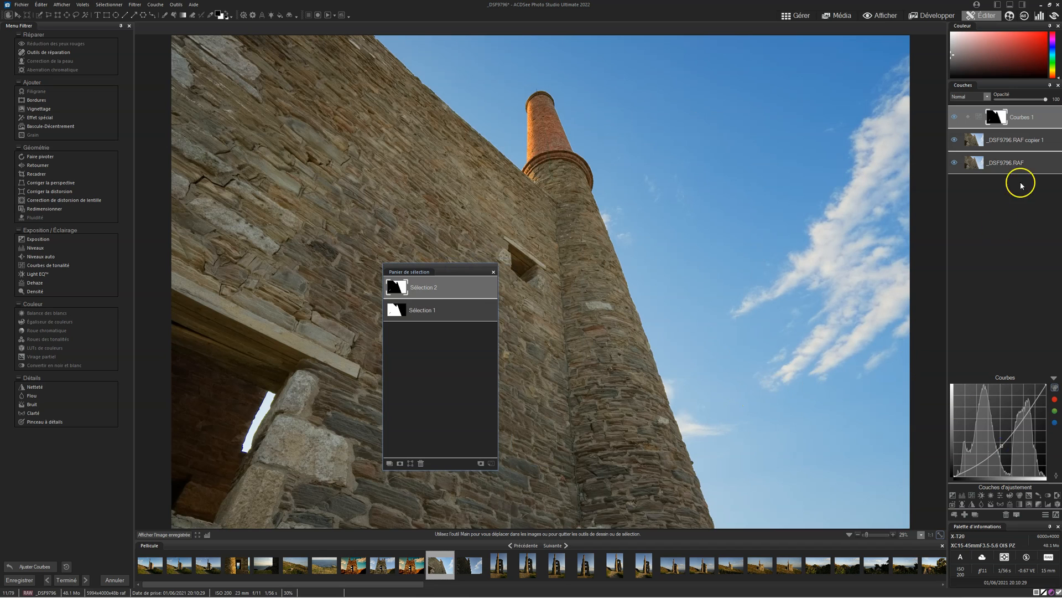
# Load Sélection 1 from the basket as the current selection and add a Levels adjustment layer masked to the stone building.
pyautogui.click(398, 314)
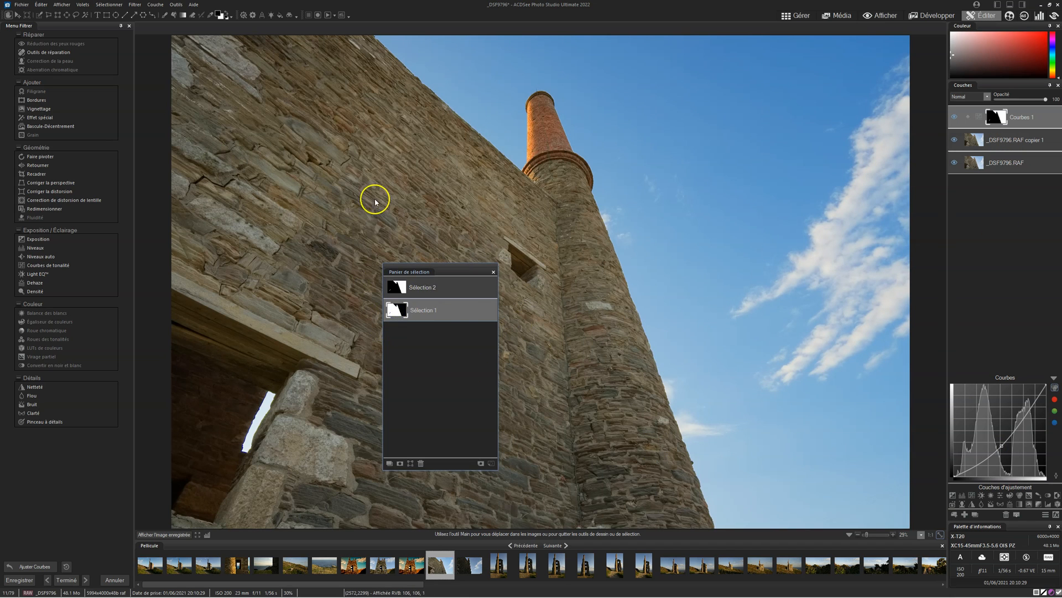
pyautogui.click(411, 464)
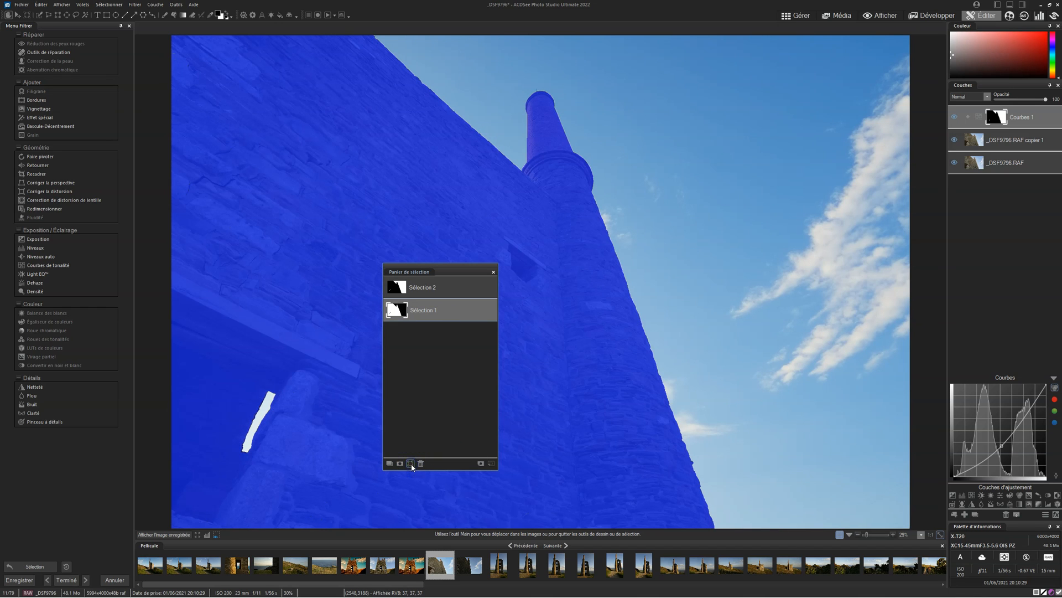
pyautogui.click(963, 496)
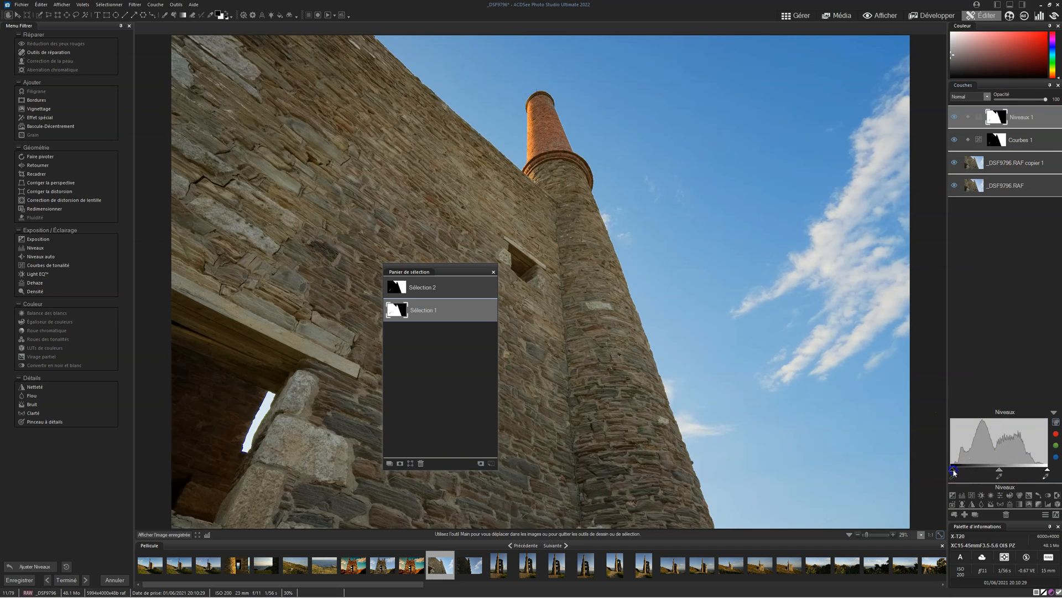
# Increase the building's contrast in the Niveaux 1 layer by raising the black point, lowering the white point slightly and brightening the midtones.
pyautogui.moveTo(954, 470); pyautogui.dragTo(964, 470)
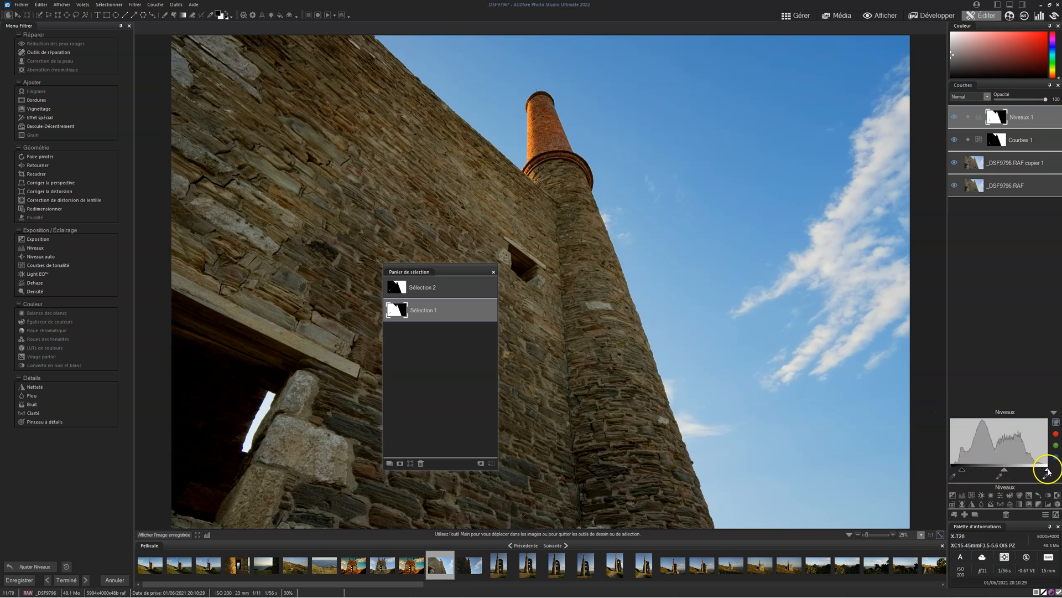
pyautogui.click(1004, 471)
pyautogui.moveTo(1005, 471); pyautogui.dragTo(1001, 471)
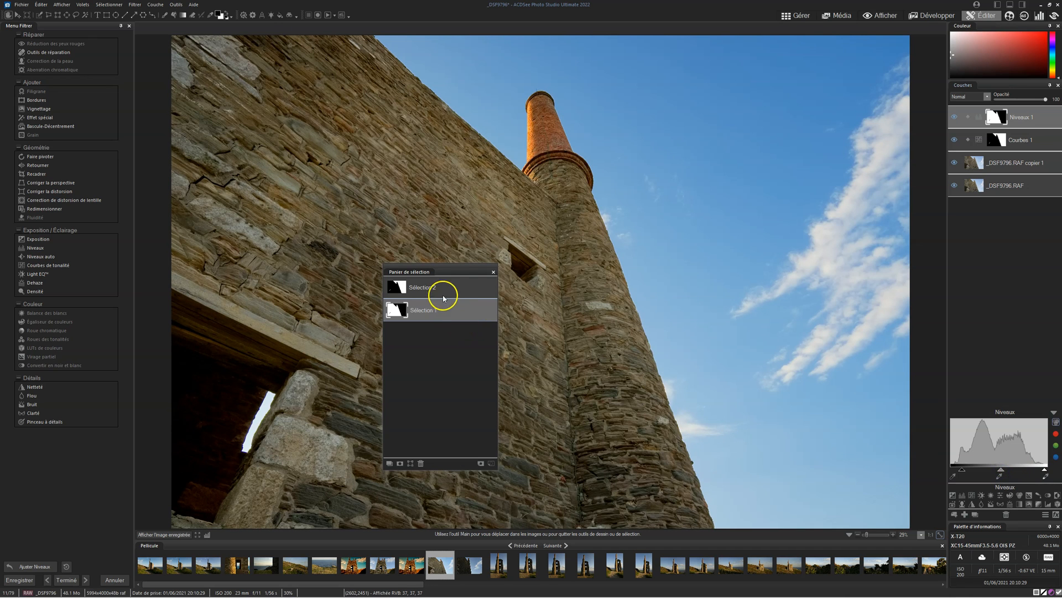
# Move the selection basket off the building and compare the photo with the Niveaux 1 and Courbes 1 layers hidden and shown.
pyautogui.moveTo(464, 271); pyautogui.dragTo(843, 329)
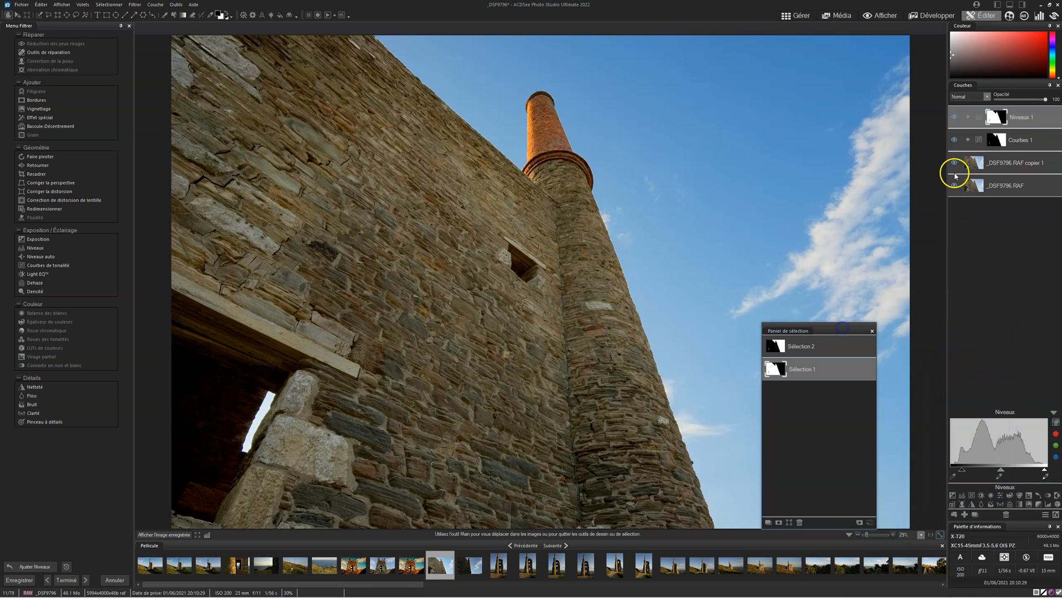
pyautogui.click(953, 116)
pyautogui.click(955, 139)
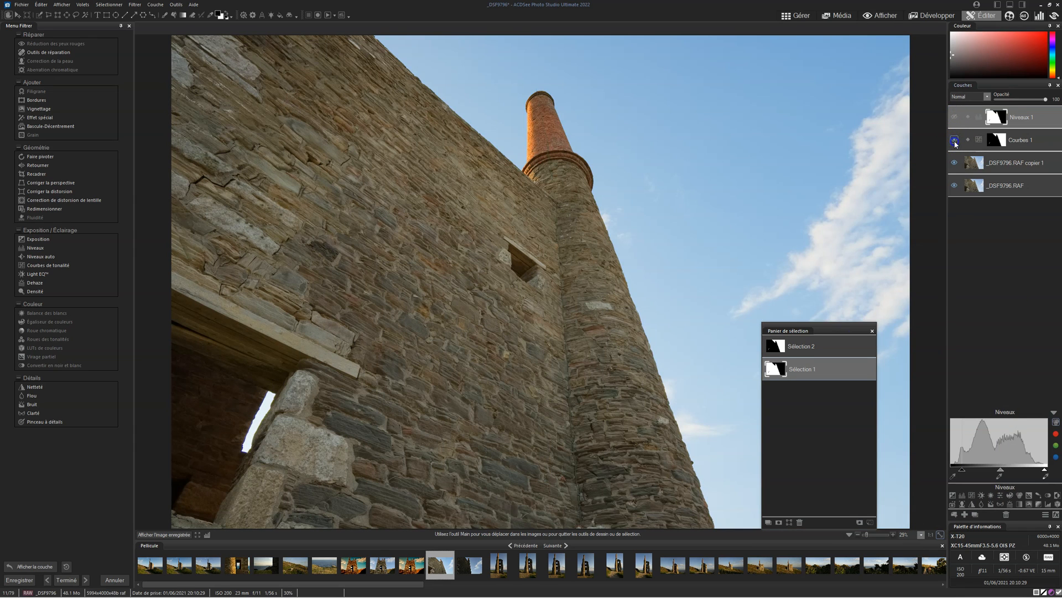
pyautogui.click(954, 140)
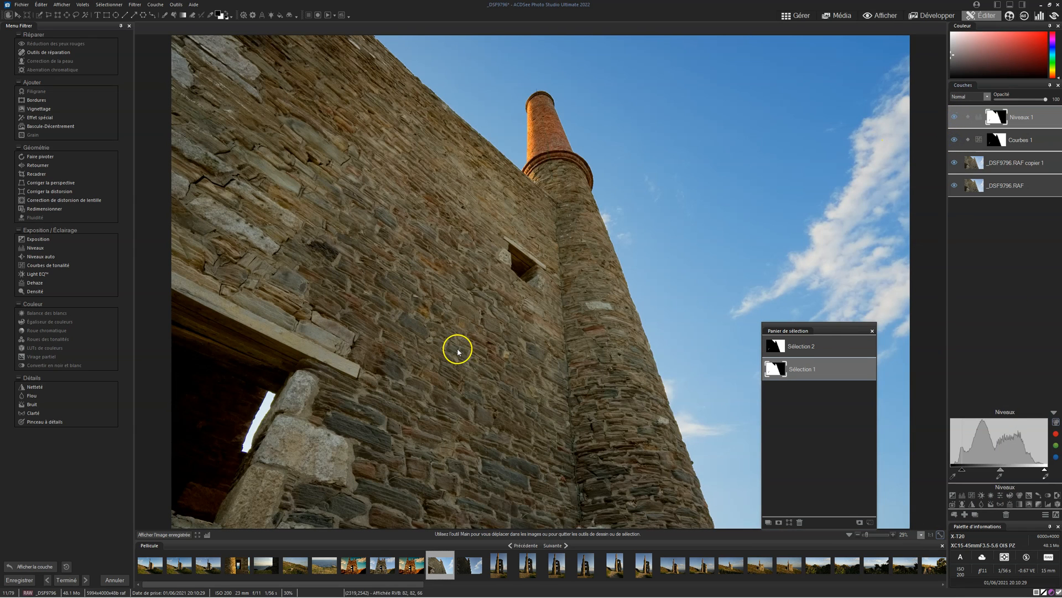
pyautogui.moveTo(837, 332); pyautogui.dragTo(836, 113)
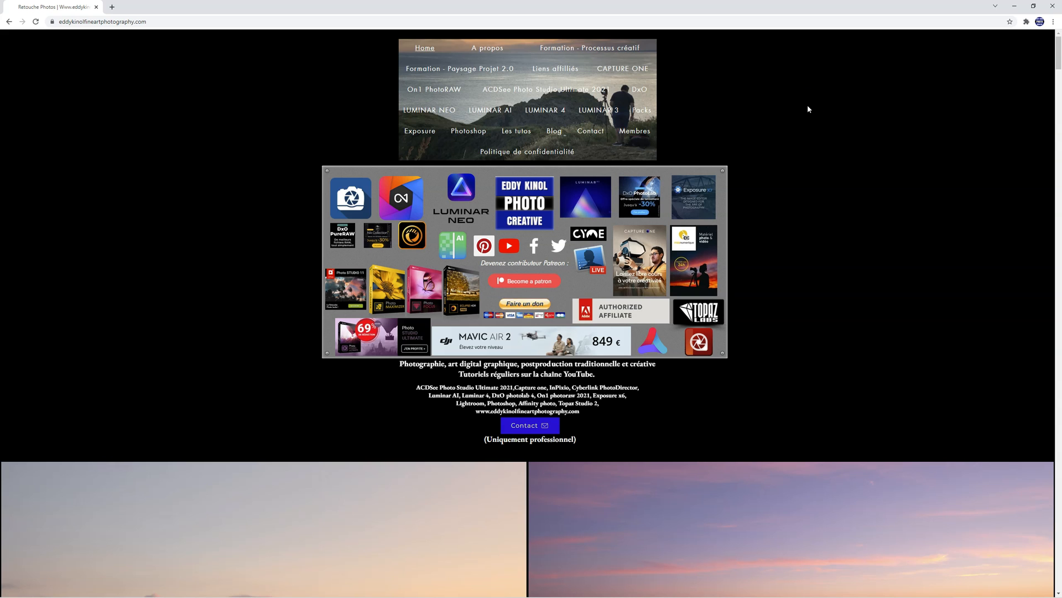
pyautogui.click(812, 113)
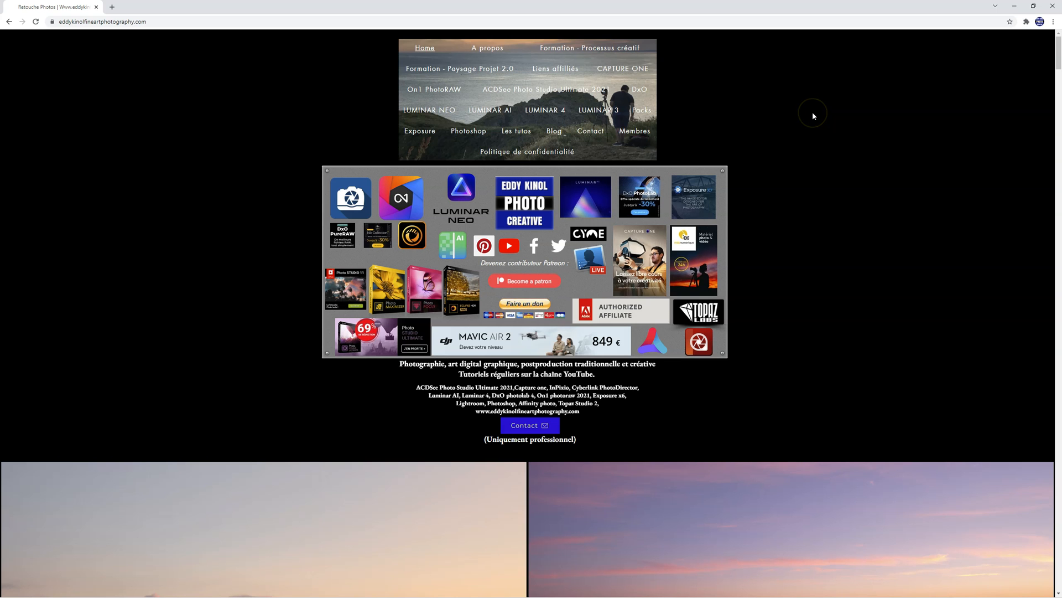